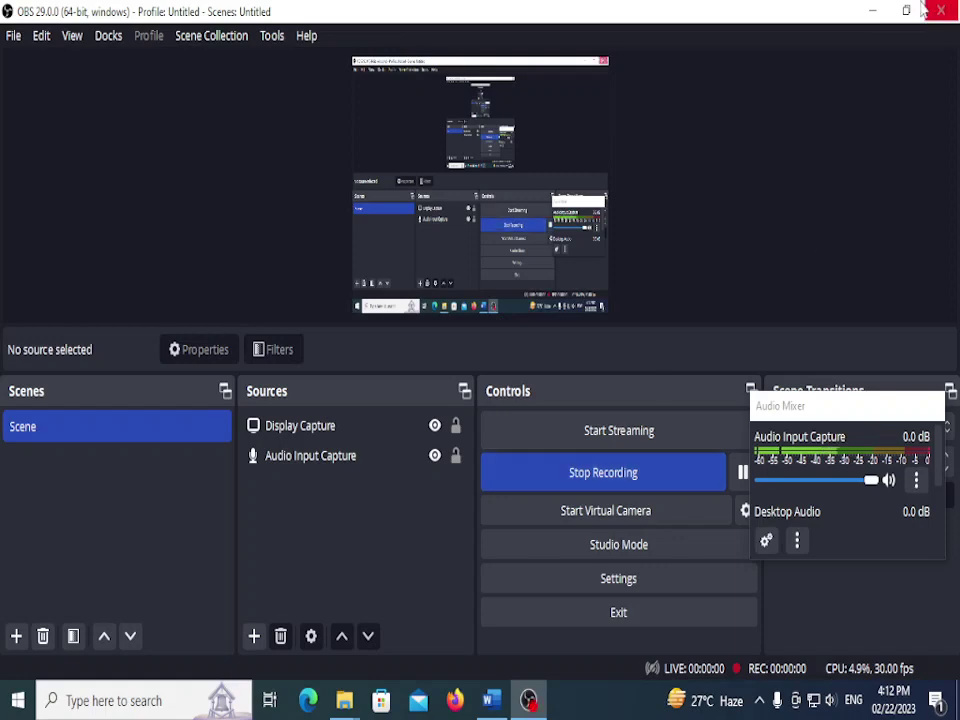
- Minimize OBS and refresh the desktop
click(872, 10)
right_click(711, 119)
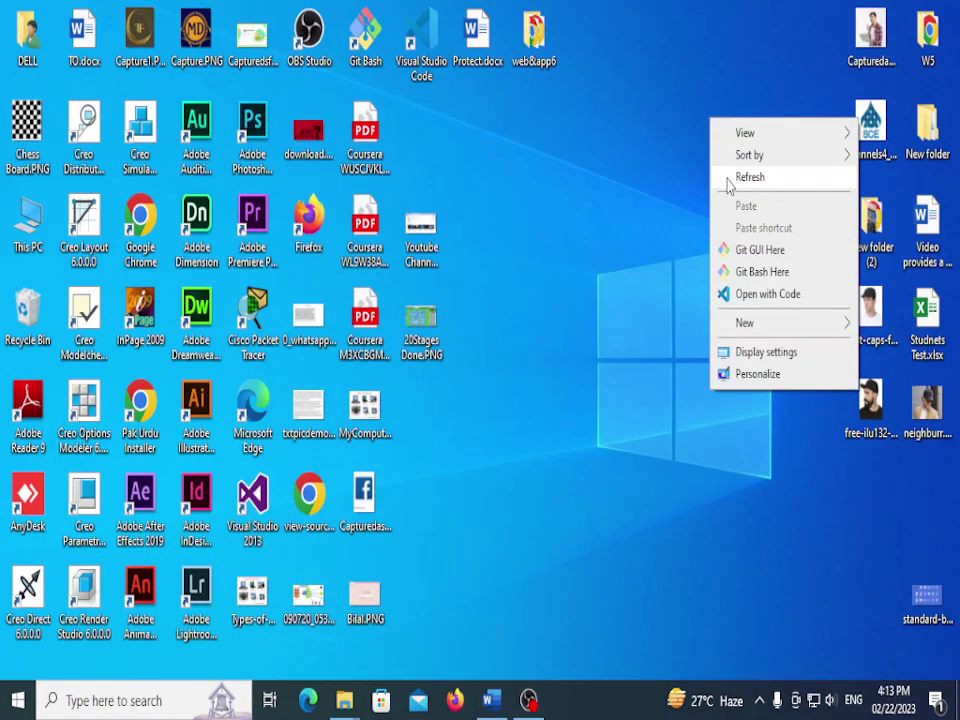
click(729, 180)
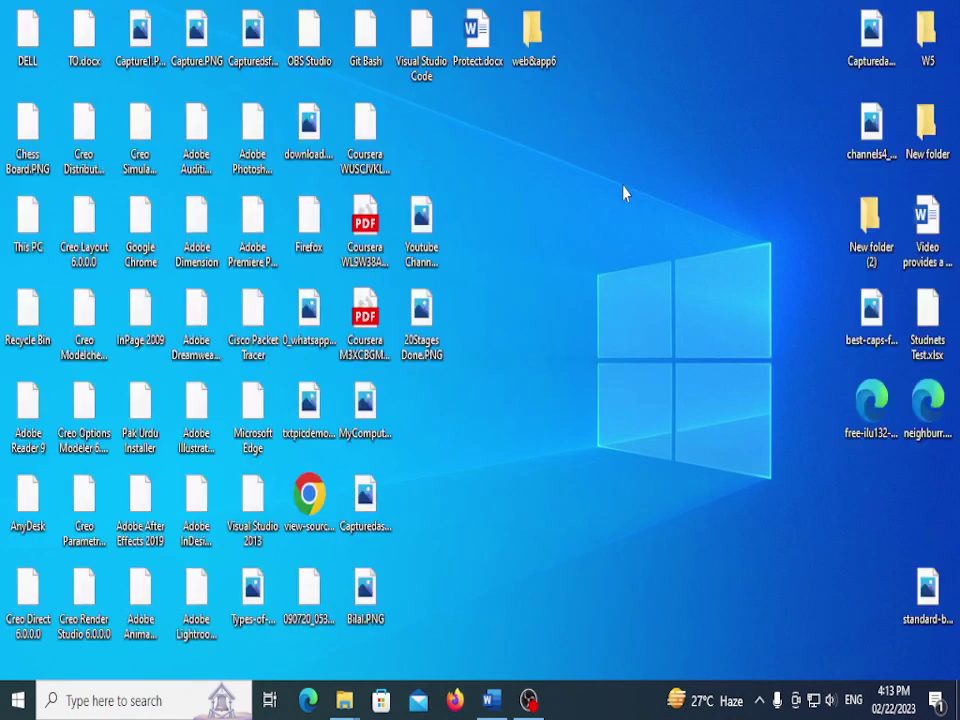
- Open and close Chrome, then launch Word from the Run prompt
double_click(128, 259)
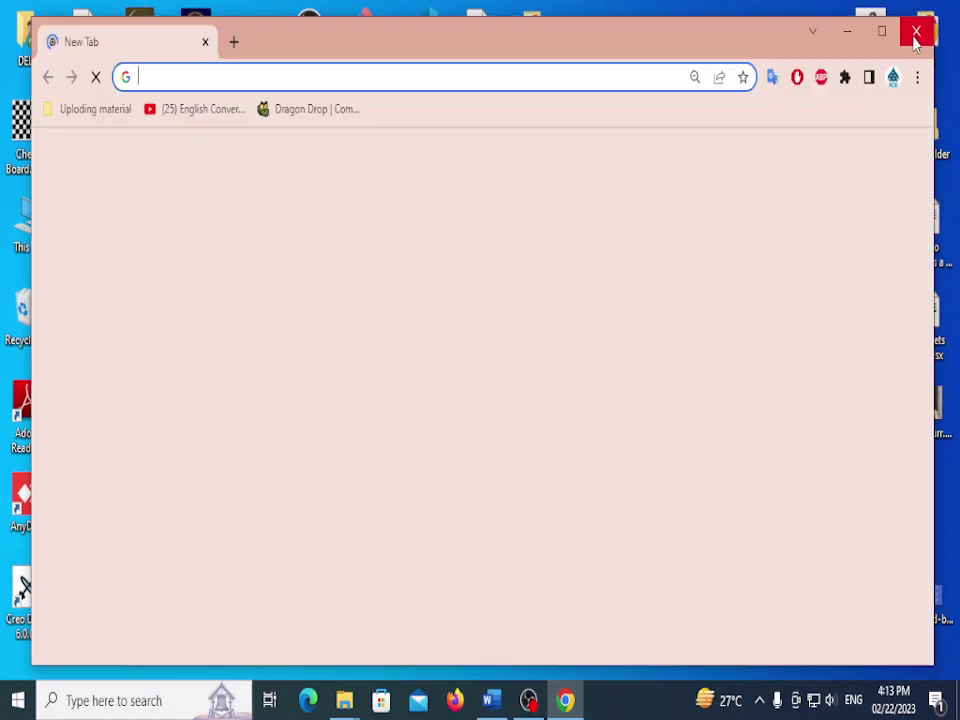
click(918, 32)
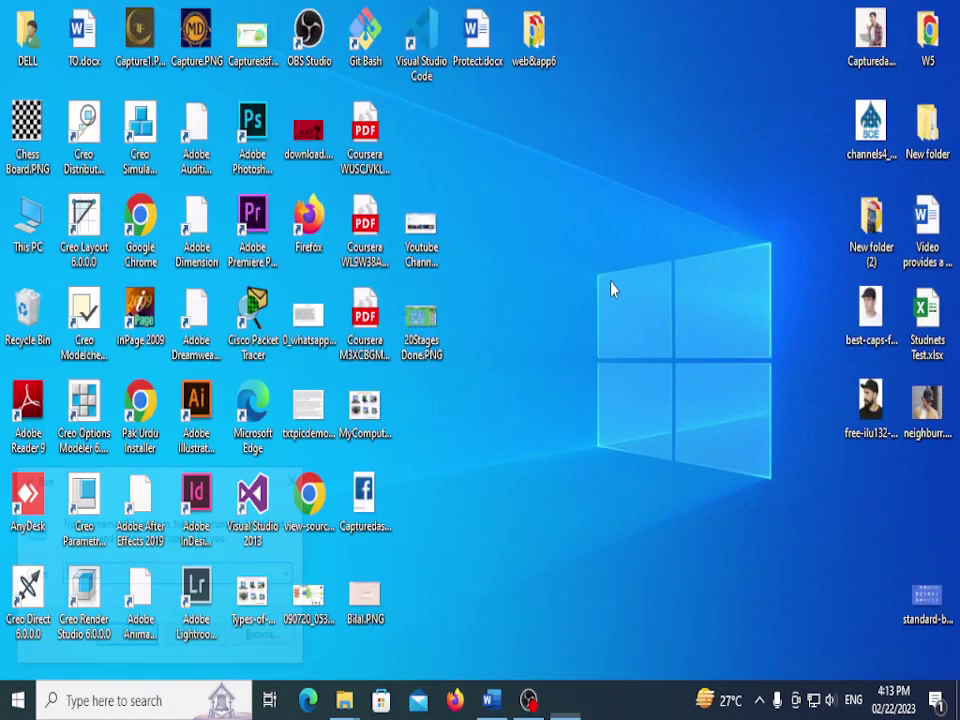
key(super+r)
key(Return)
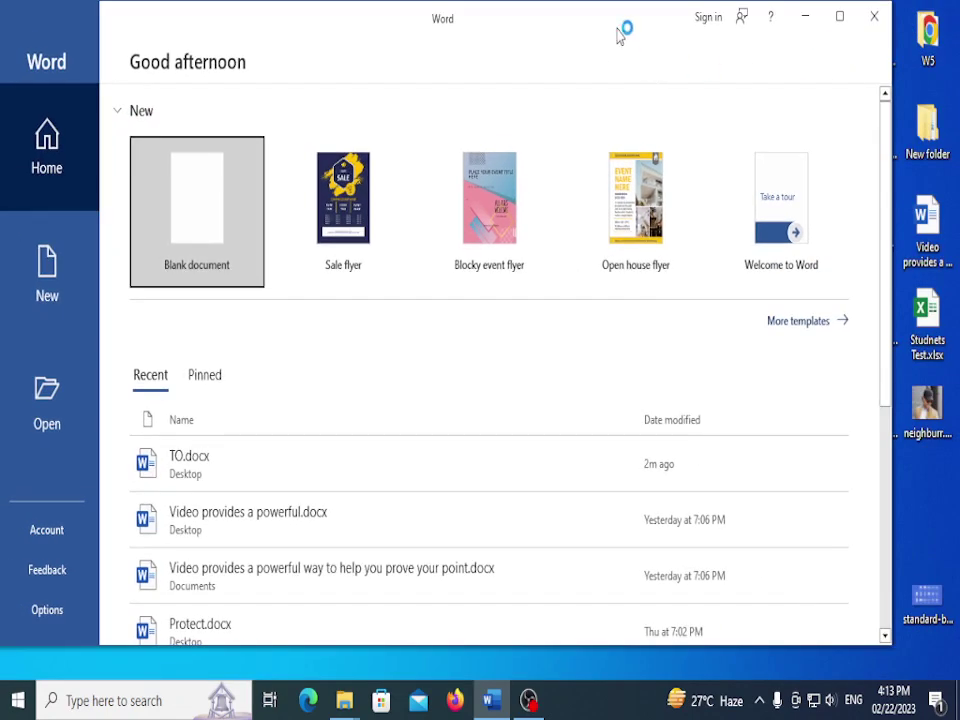
- Reposition the Word start window and create a blank Document1
mouse_move(621, 30)
mouse_down()
mouse_move(624, 55)
mouse_move(664, 44)
mouse_up()
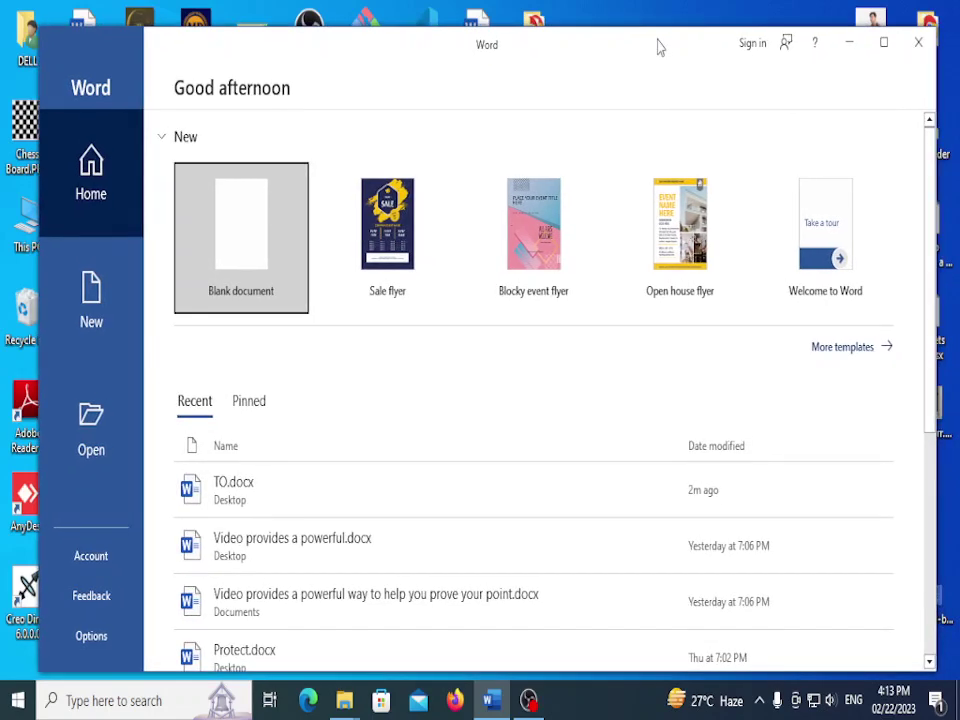
drag(664, 44, 650, 52)
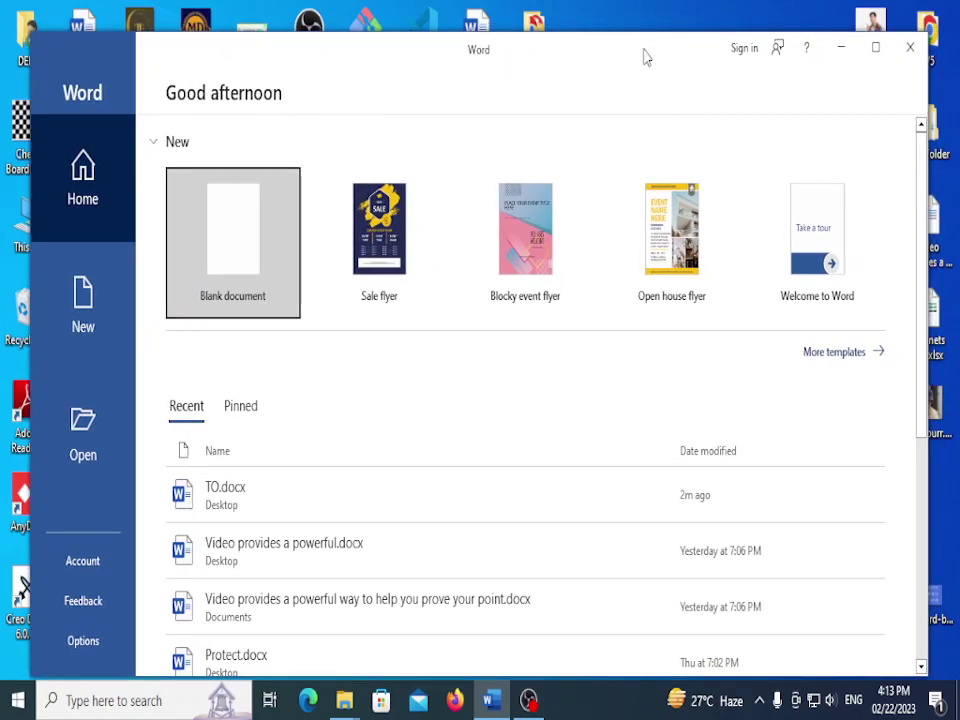
click(201, 270)
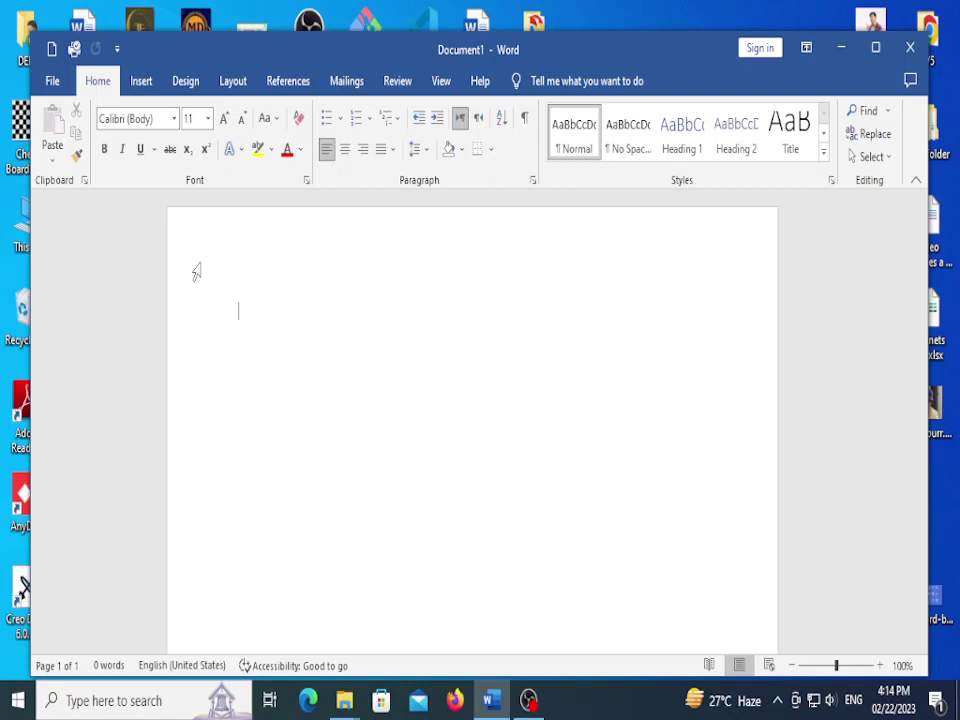
- Type and erase the practice text '=rand' and 'Heloo Class', and show the View options
text(=ra)
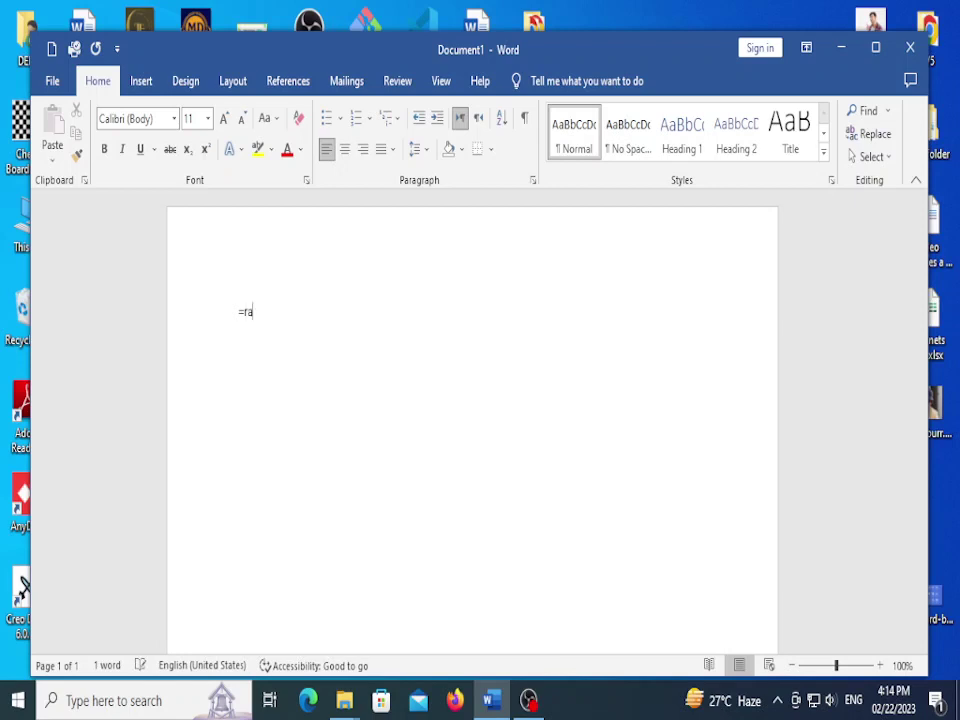
text(nd)
key(BackSpace)
key(BackSpace)
key(BackSpace)
key(BackSpace)
click(443, 85)
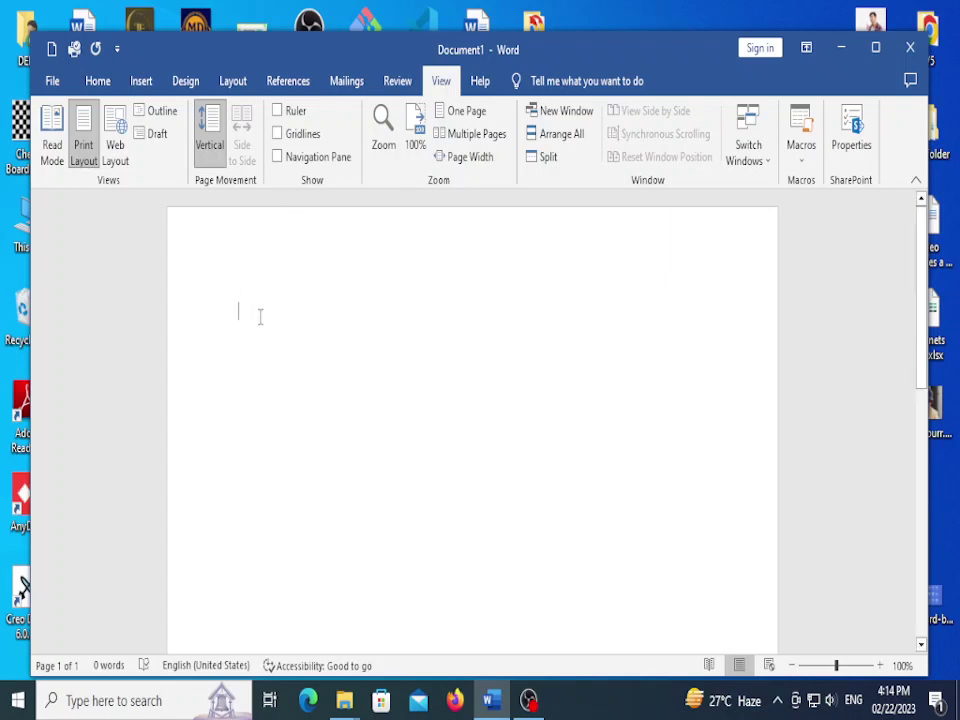
text(Heloo )
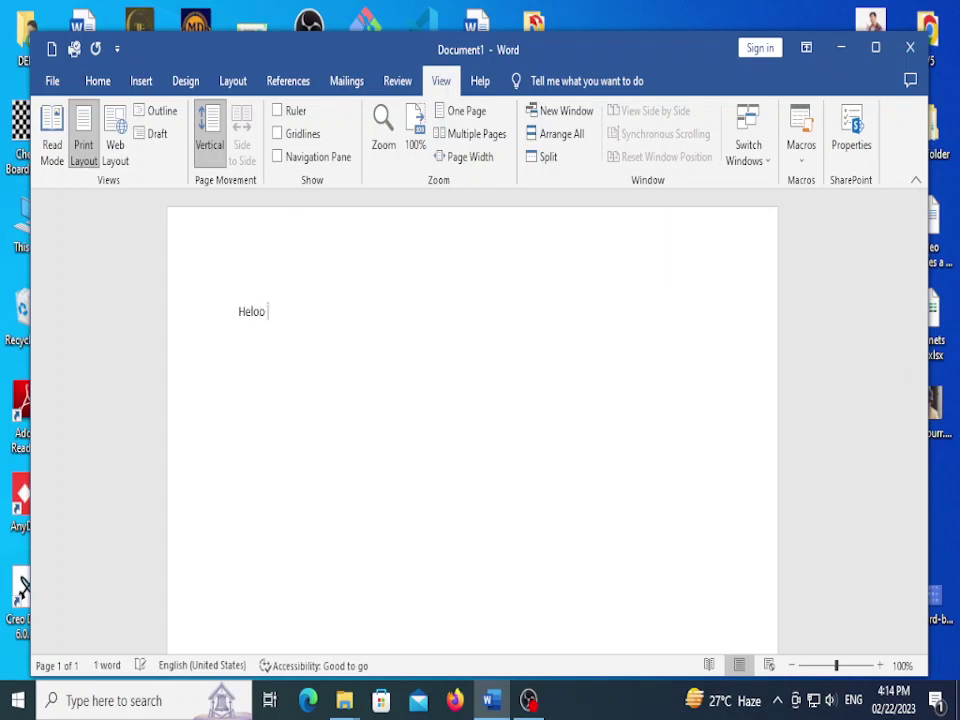
text(Class)
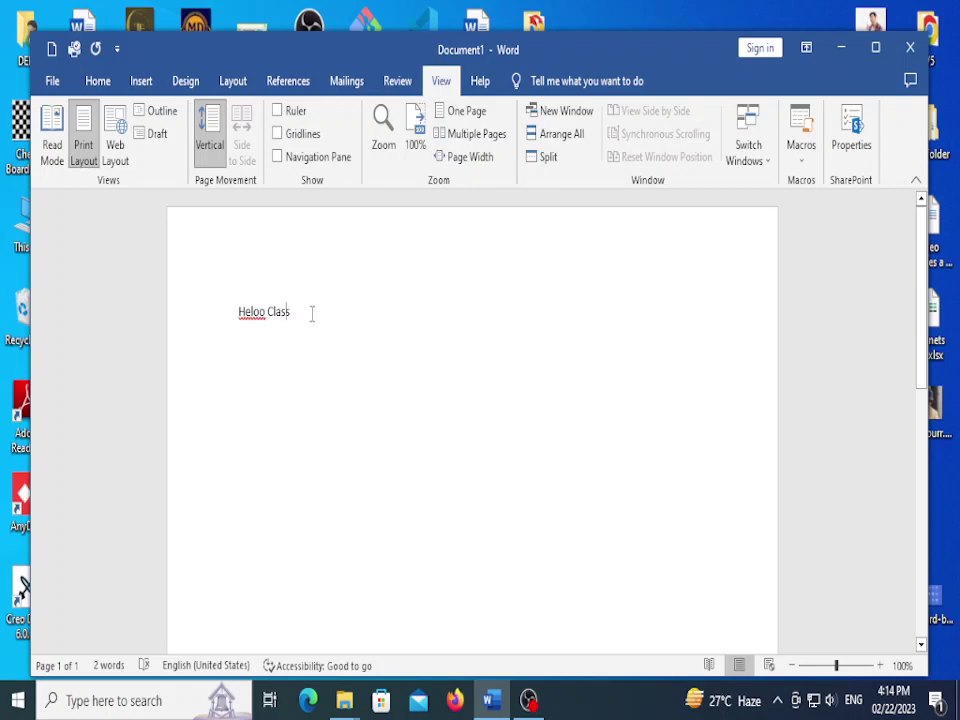
drag(313, 313, 247, 322)
key(ctrl+c)
key(Delete)
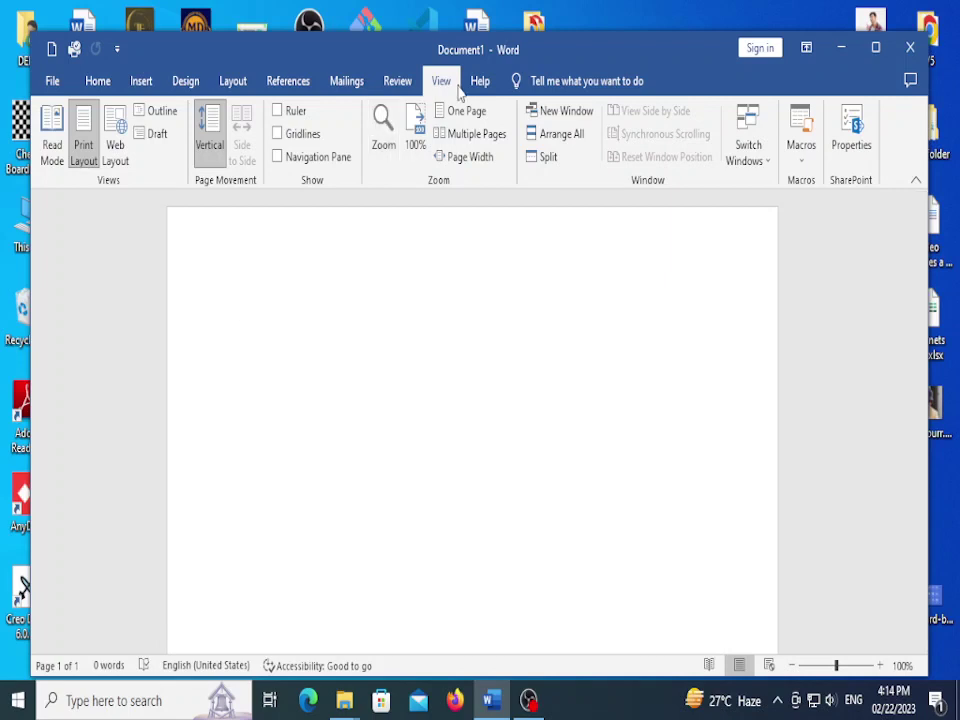
- From View > Macros, record a new macro named 'Heloo' and open its keyboard shortcut setup
click(409, 86)
click(435, 88)
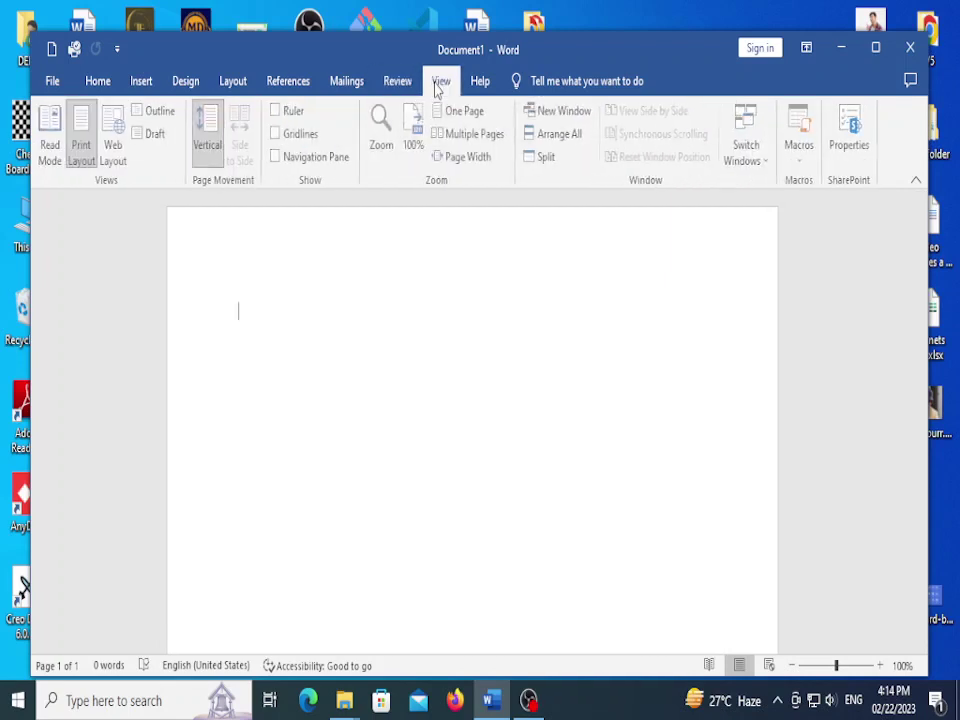
click(801, 158)
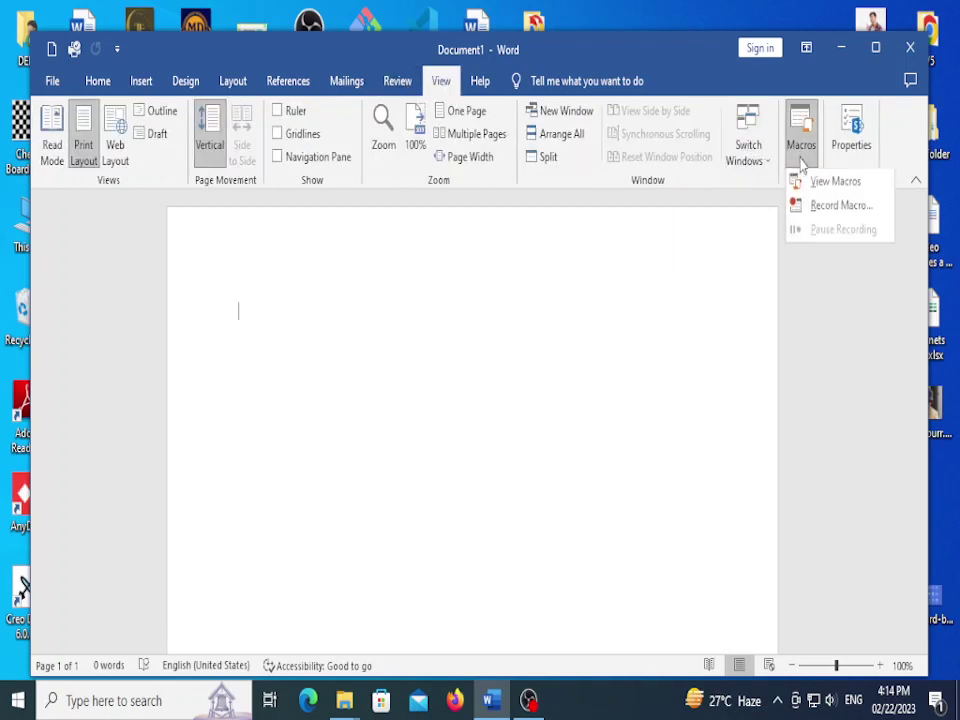
click(819, 208)
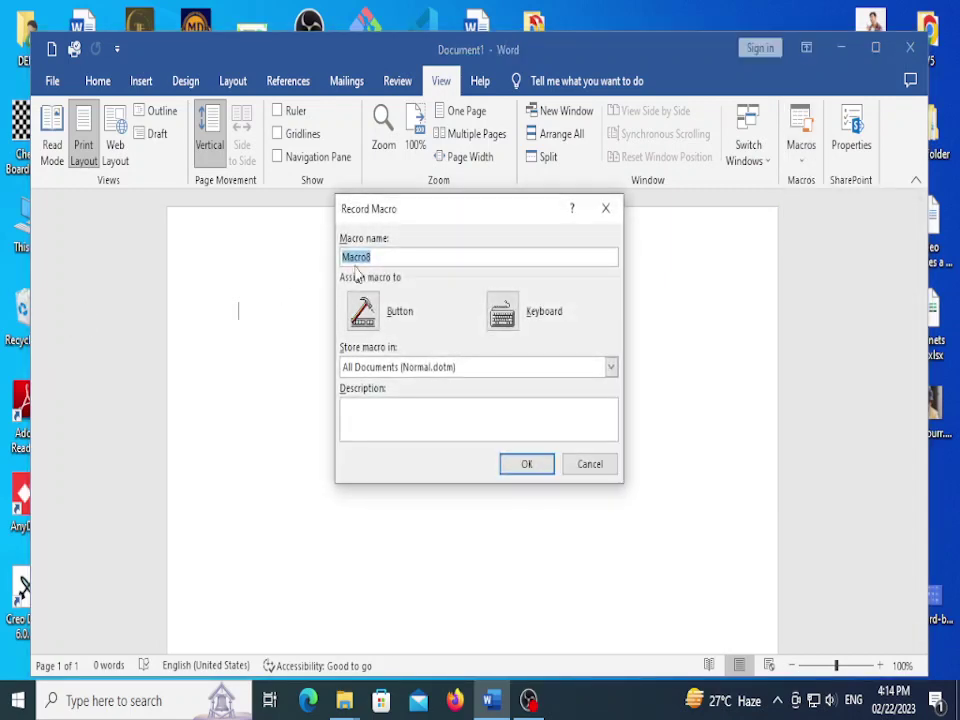
key(BackSpace)
text(Heloo)
click(502, 311)
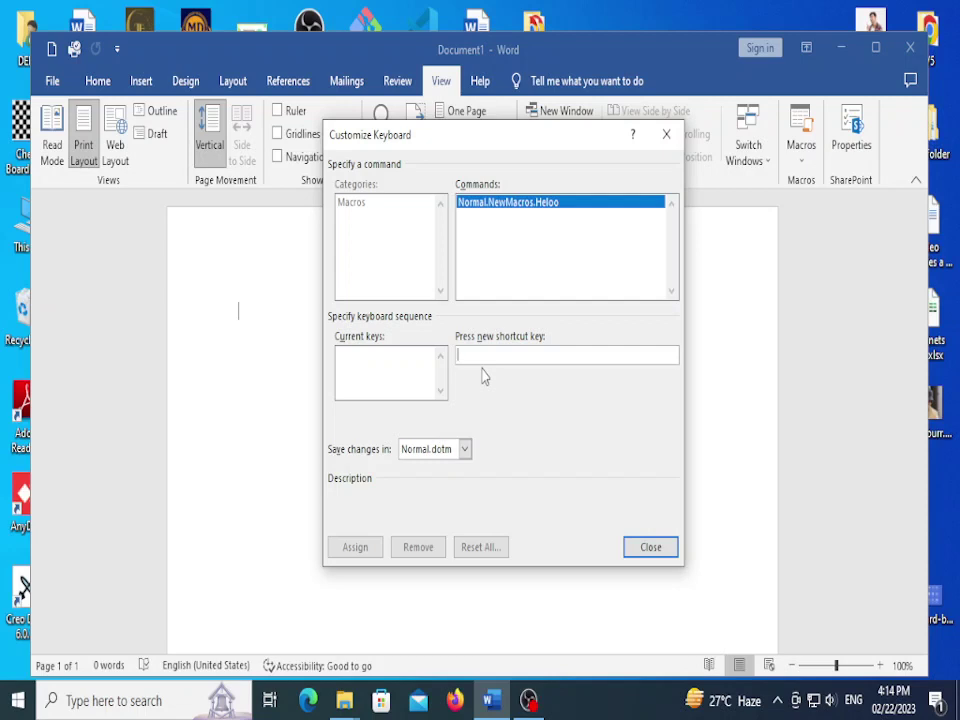
- Assign the unused shortcut Alt+Ctrl+Shift+H to the Heloo macro and close Customize Keyboard
key(ctrl+alt+h)
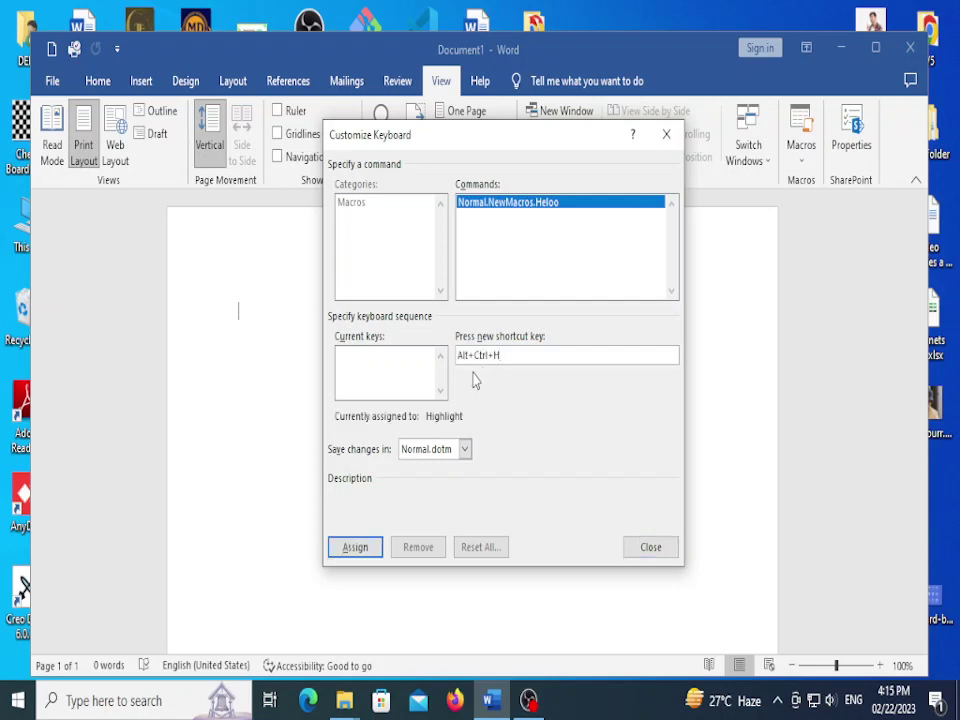
drag(506, 355, 452, 362)
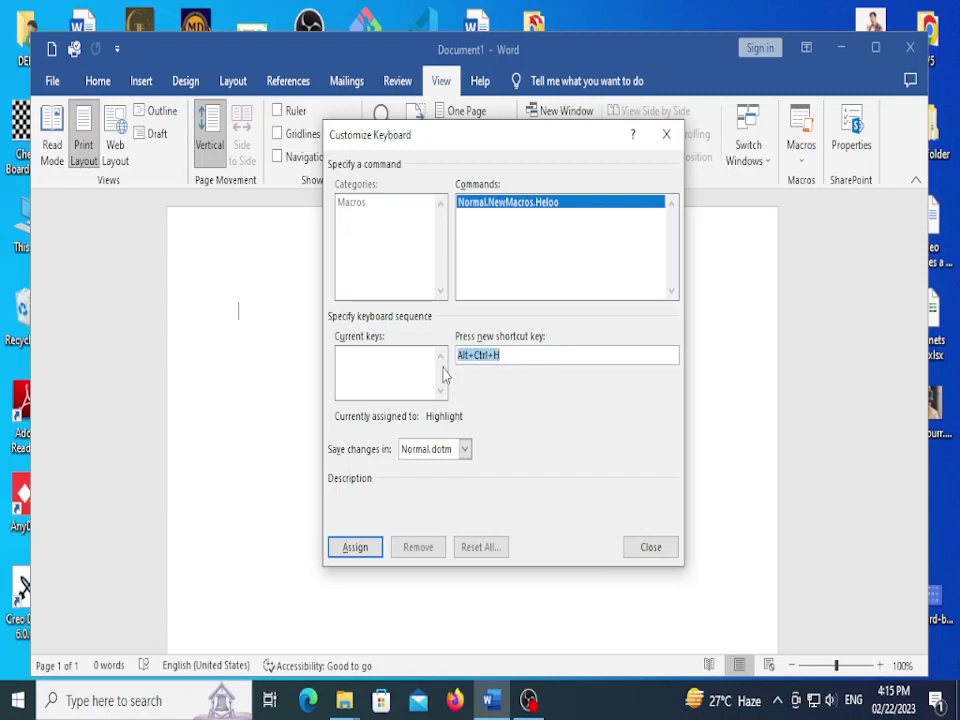
key(BackSpace)
key(ctrl+alt+h)
key(BackSpace)
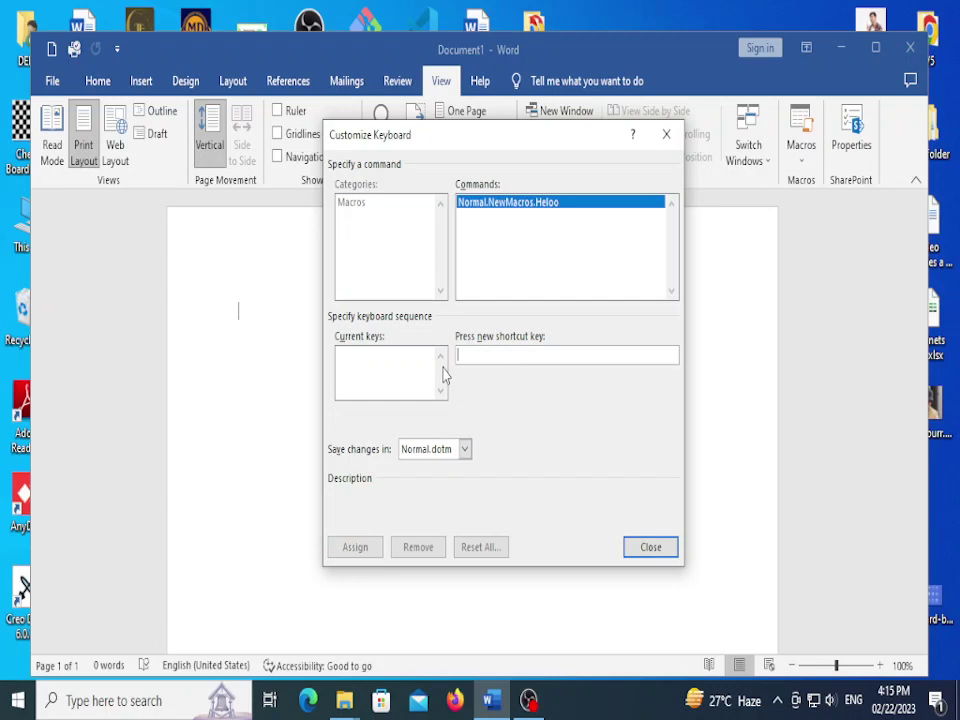
key(ctrl+alt+shift+h)
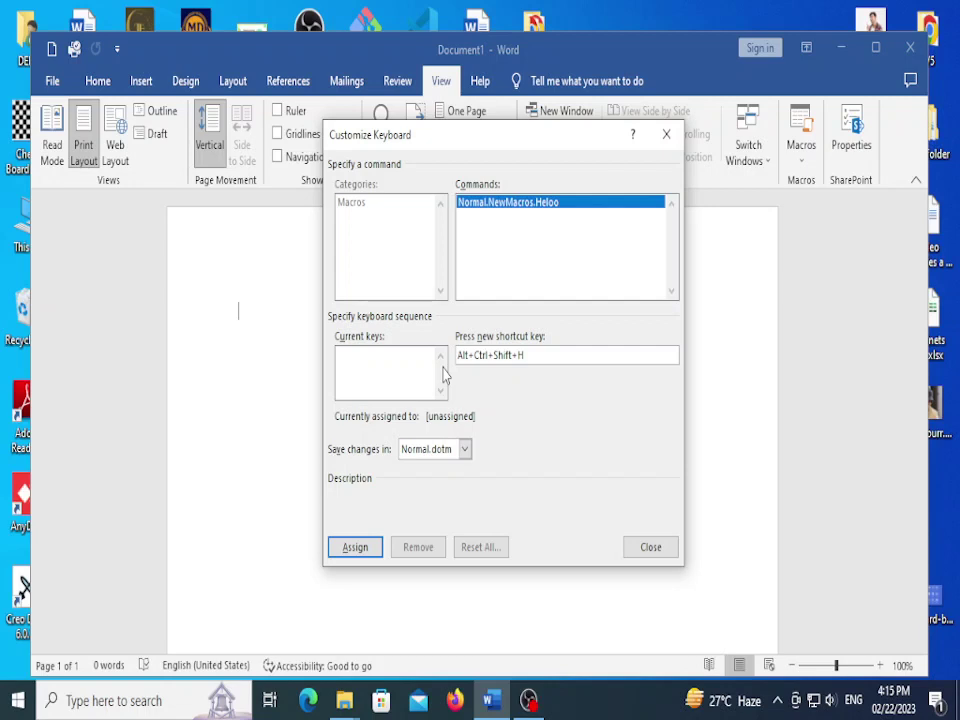
click(356, 553)
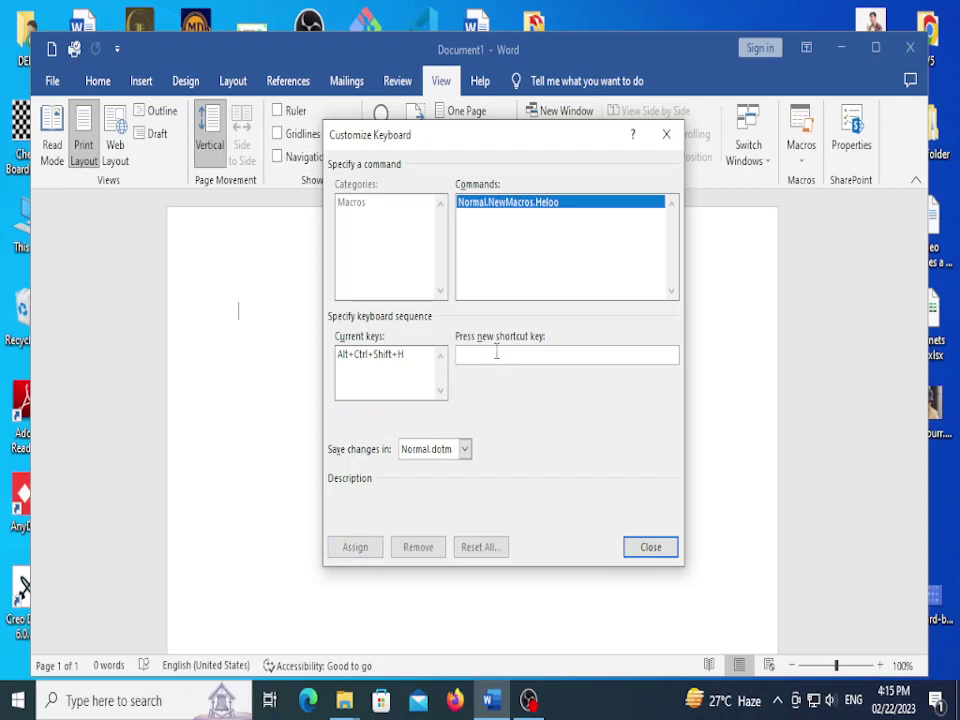
click(362, 355)
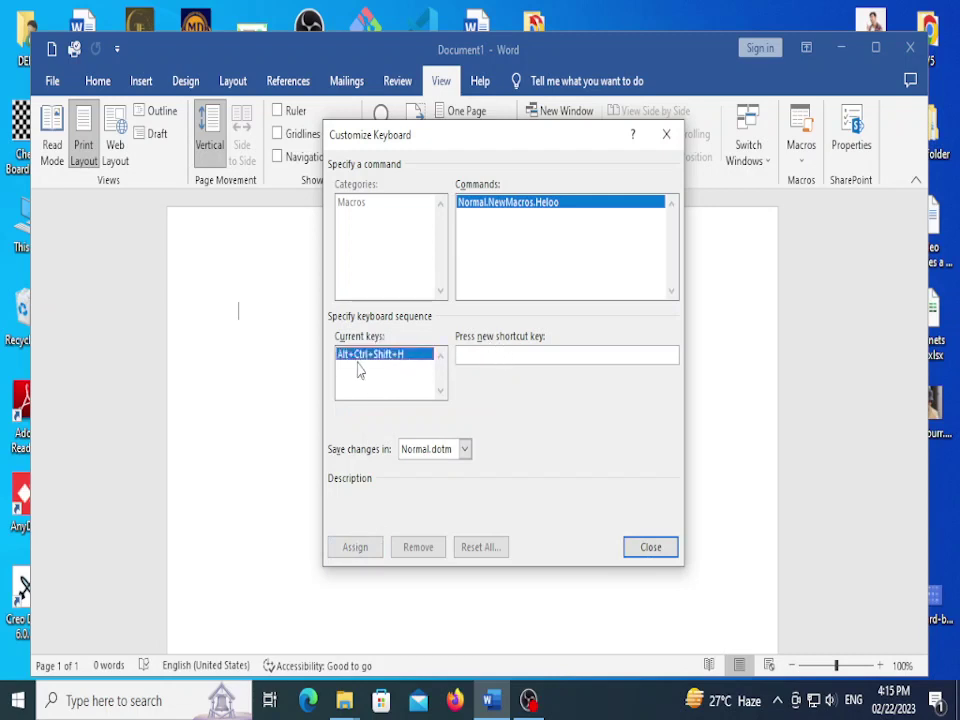
click(648, 548)
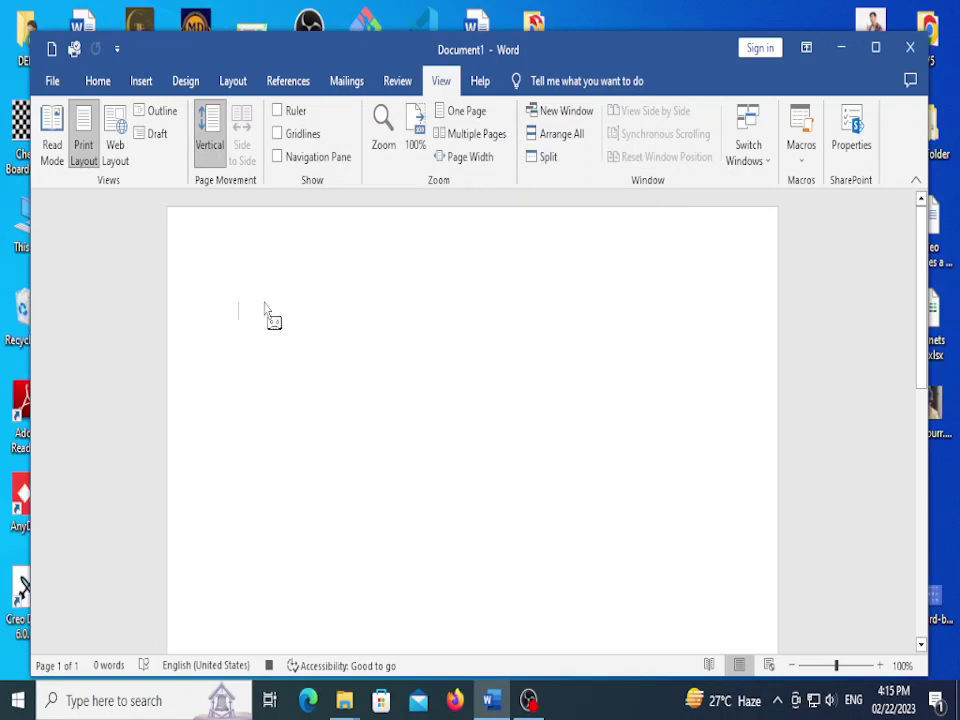
- Paste 'Heloo Class' into the page and stop recording the macro
key(ctrl+v)
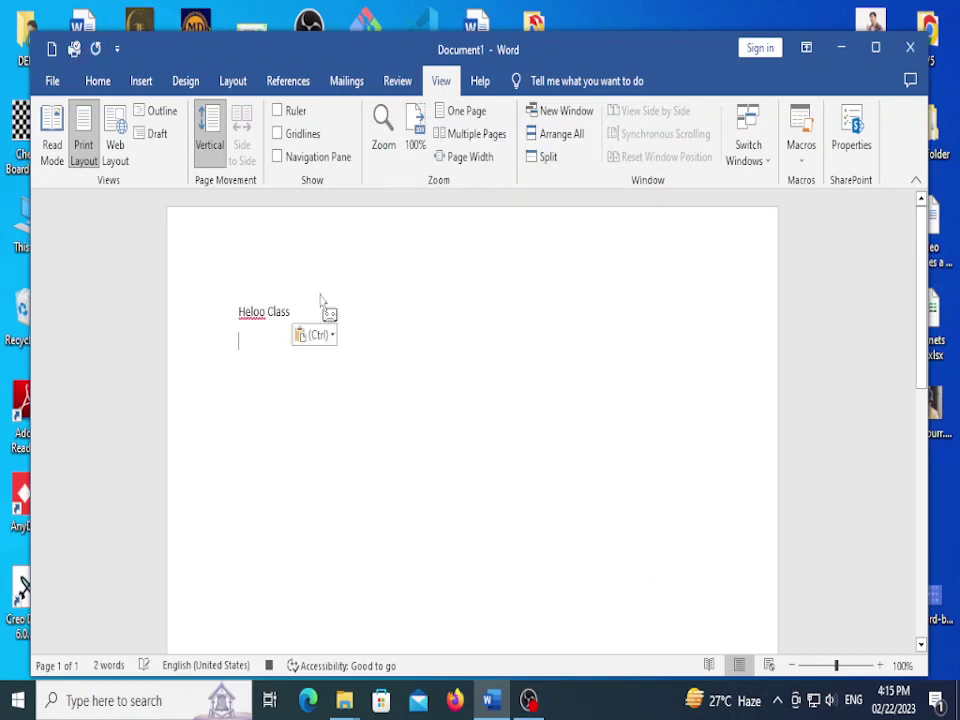
click(801, 140)
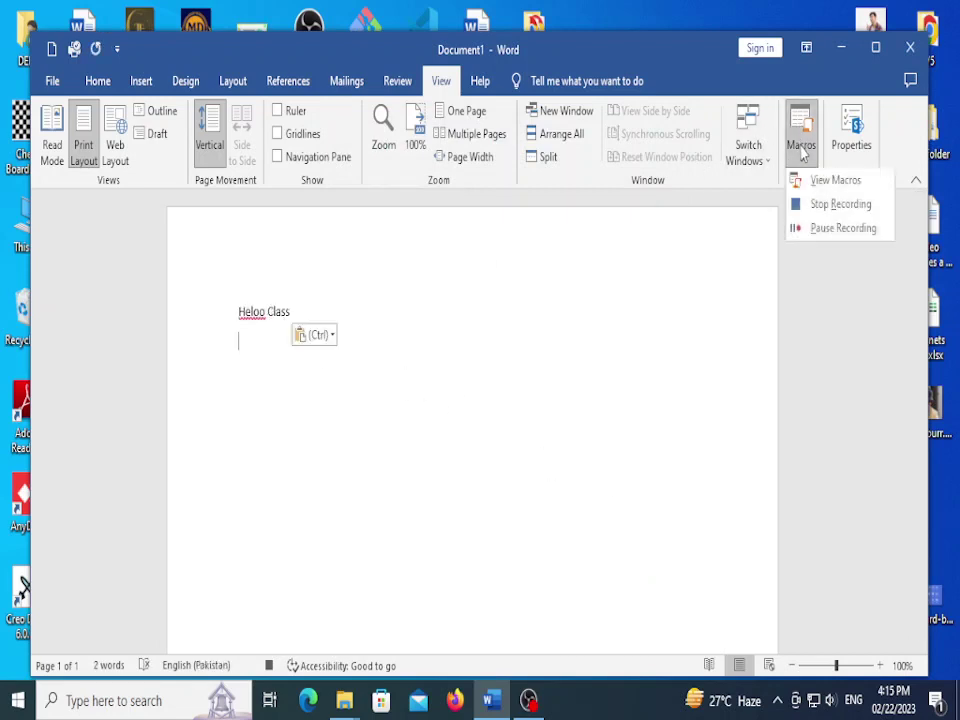
click(814, 204)
- Clear all the Heloo Class text so the page is empty
click(105, 286)
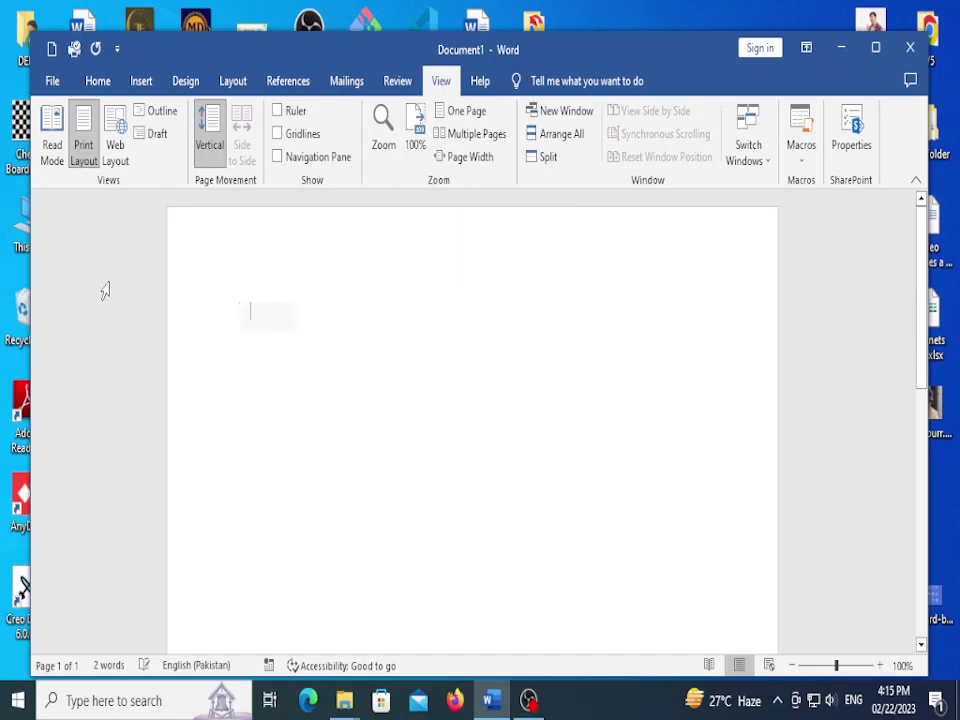
key(Delete)
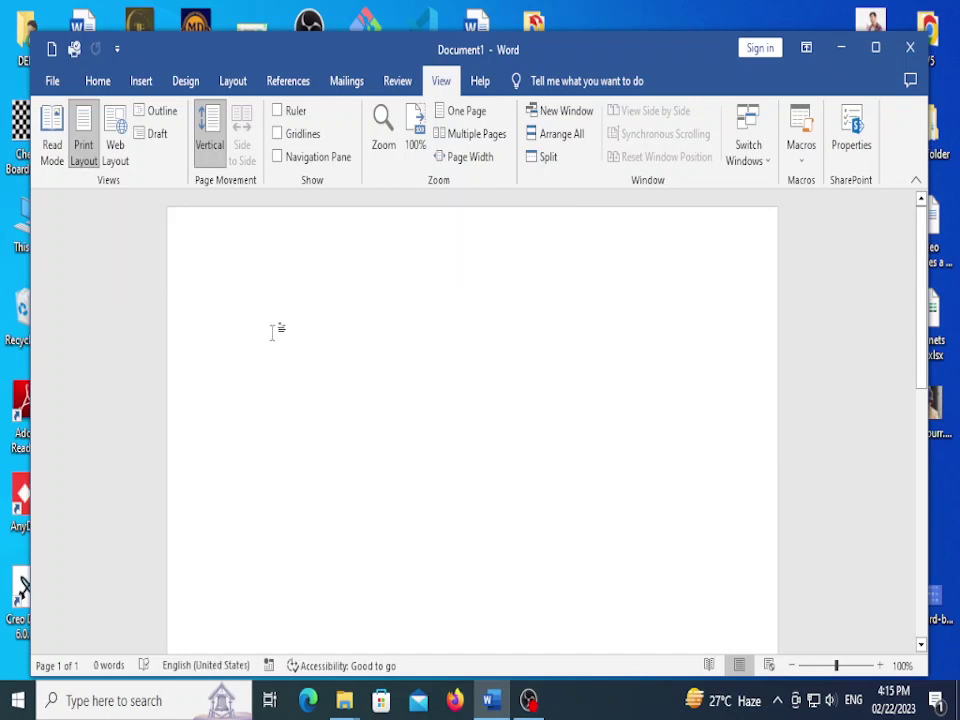
text(Heloo Class)
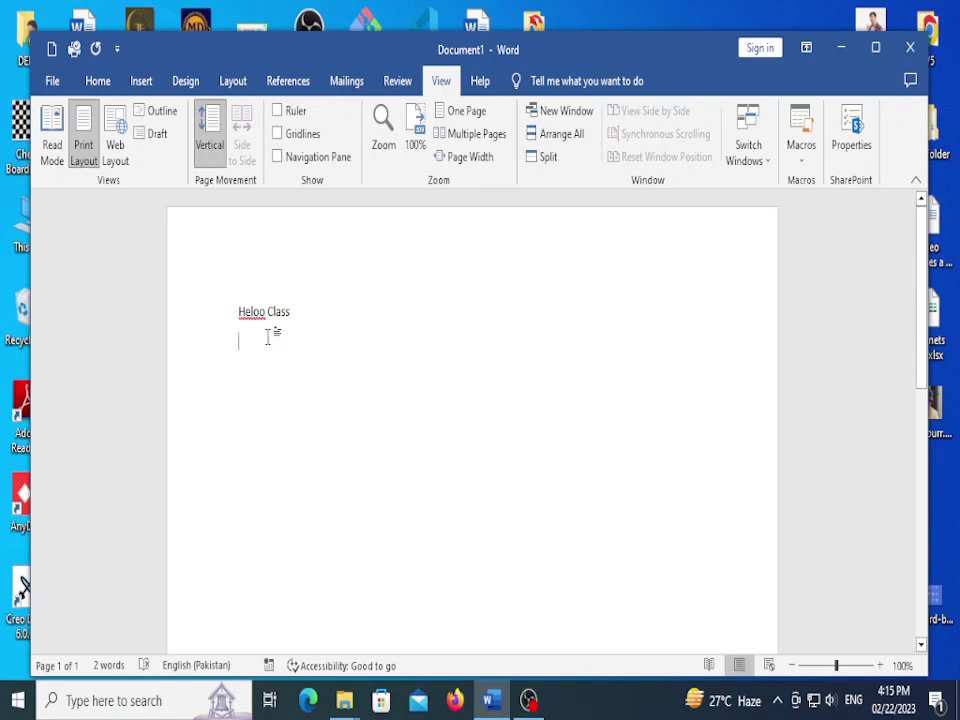
key(ctrl+a)
key(Delete)
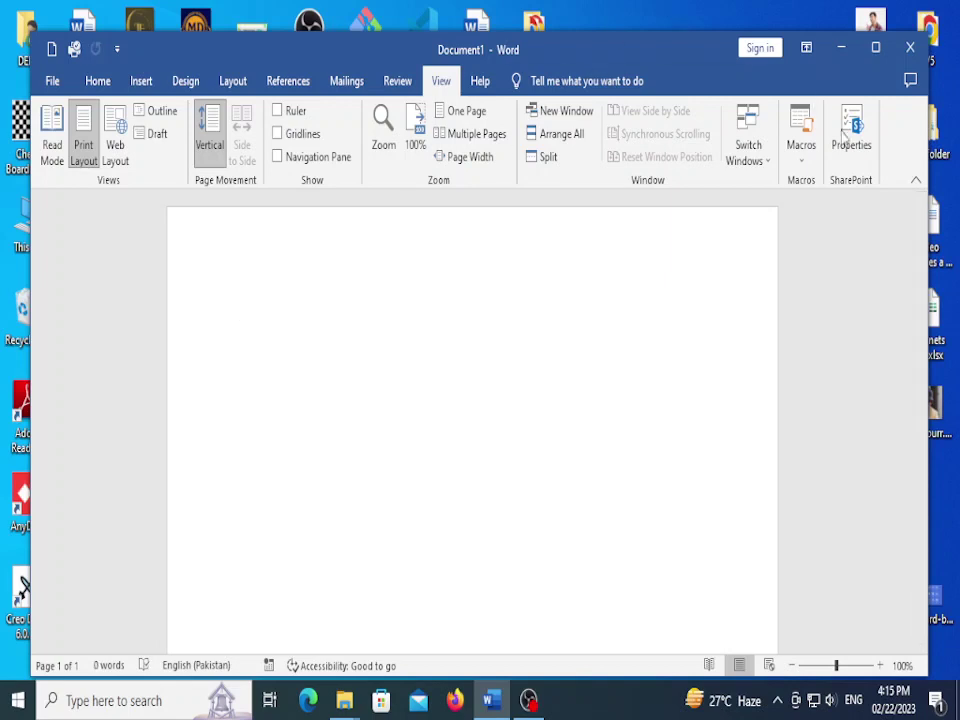
click(801, 148)
- Run the Heloo macro to insert 'Heloo Class', then run the first listed macro
click(800, 182)
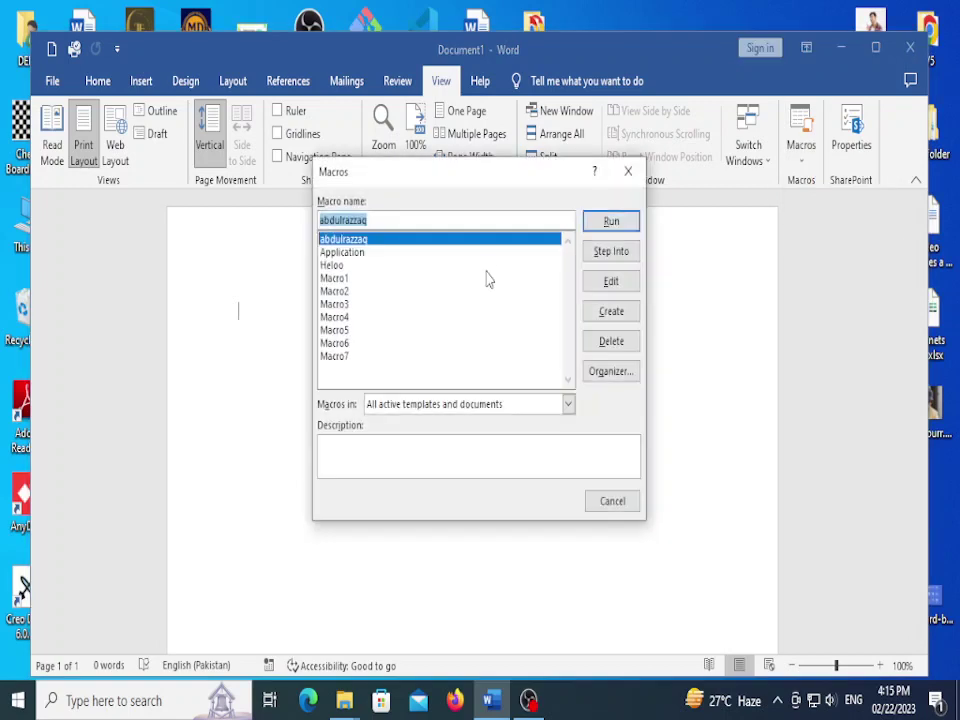
click(336, 265)
click(613, 224)
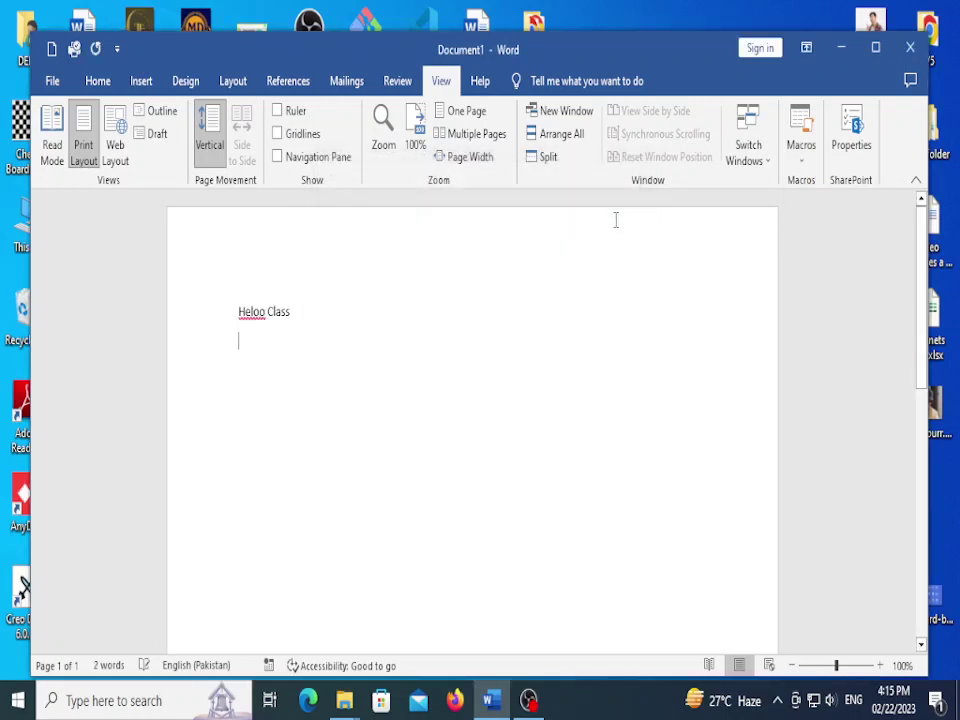
click(806, 160)
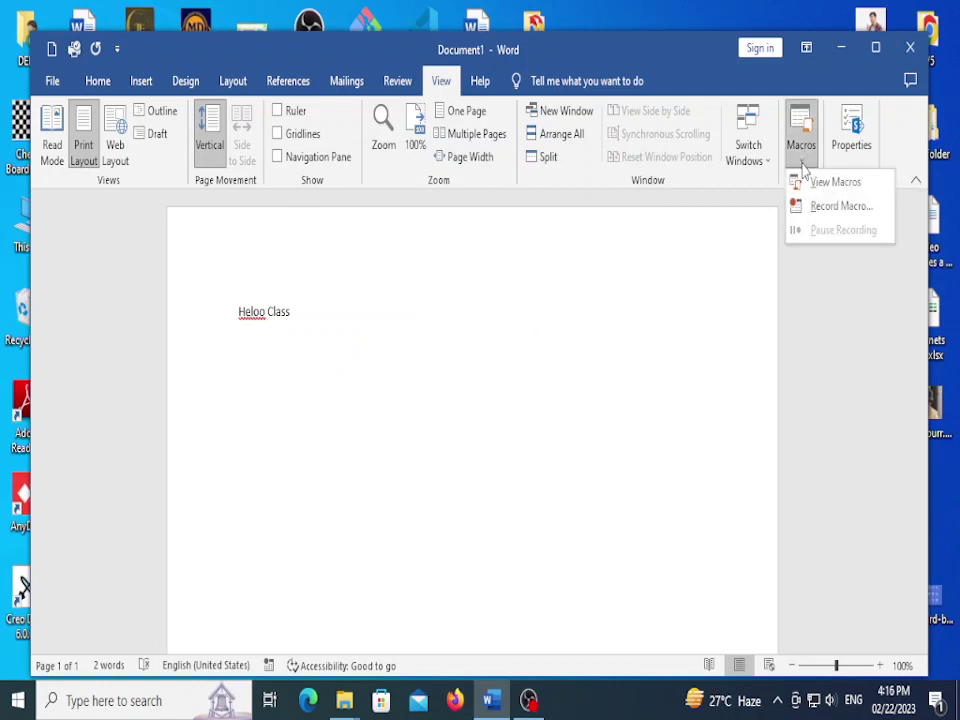
click(797, 182)
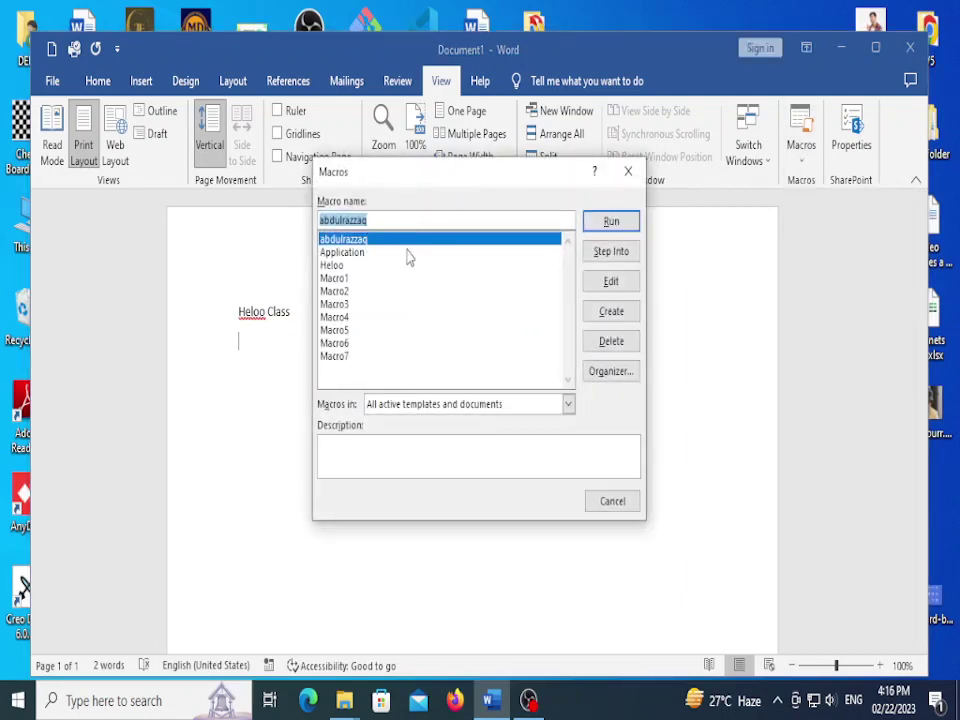
click(611, 221)
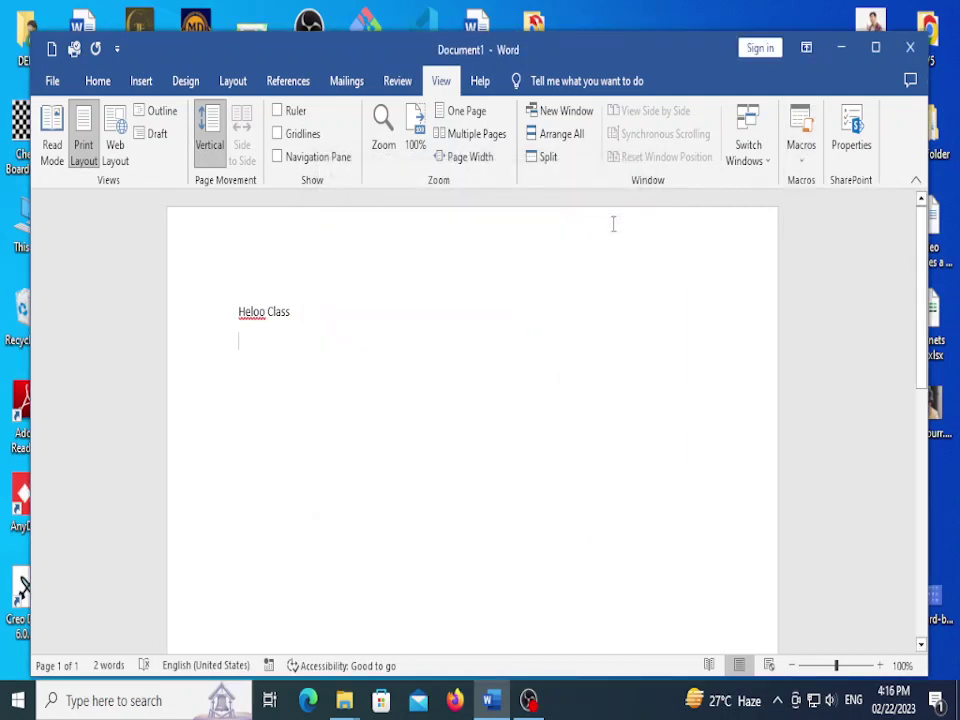
- Reopen the saved macros list and select Macro2
click(795, 164)
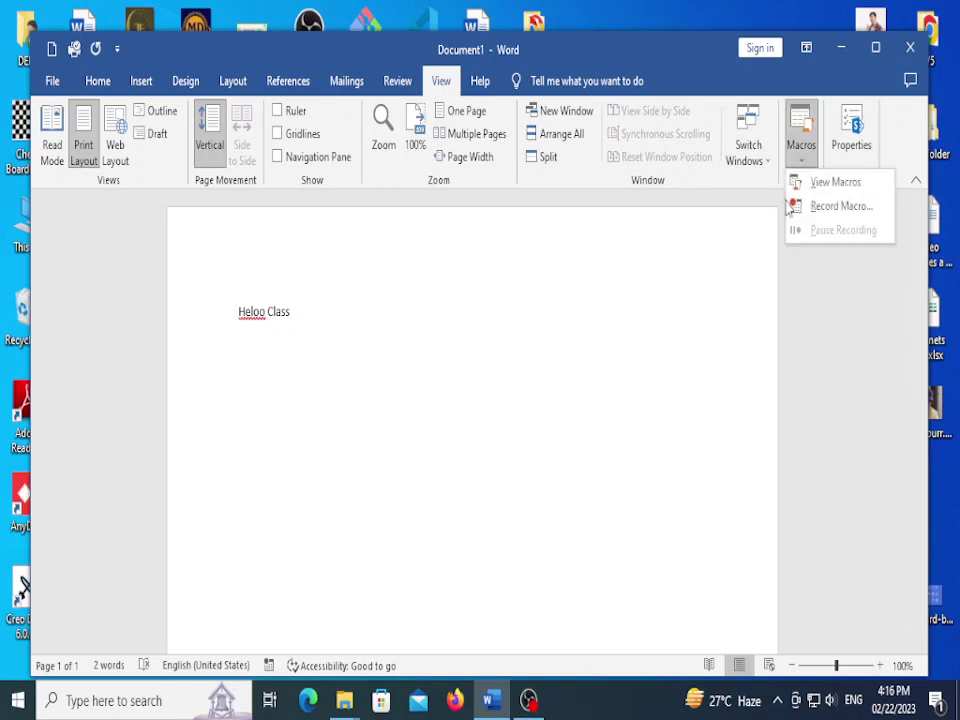
click(797, 183)
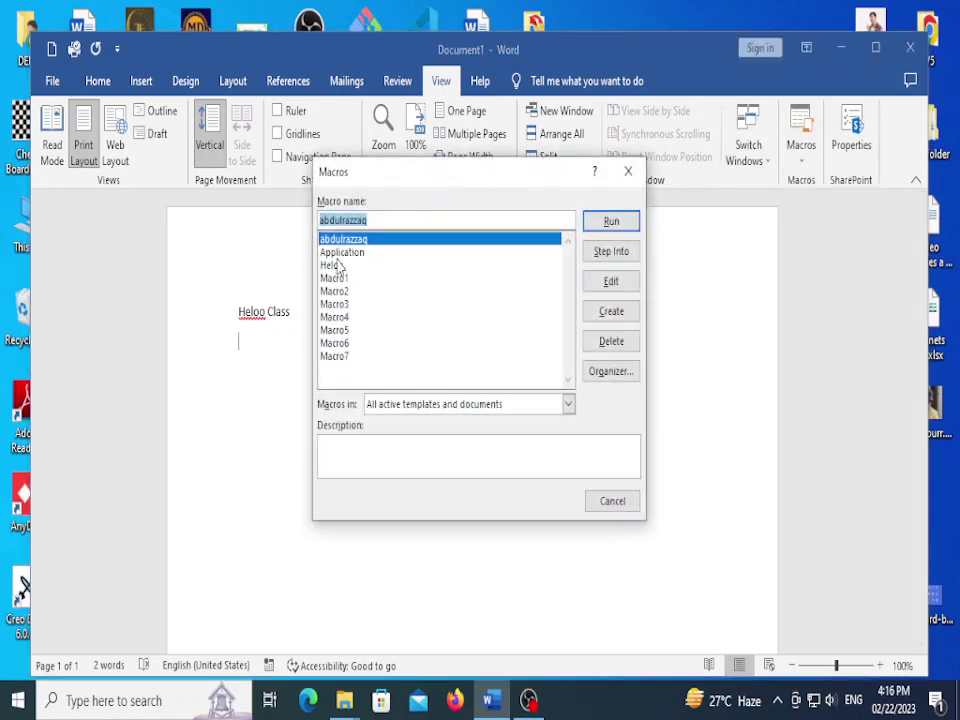
key(Down)
key(Down)
key(Down)
click(342, 293)
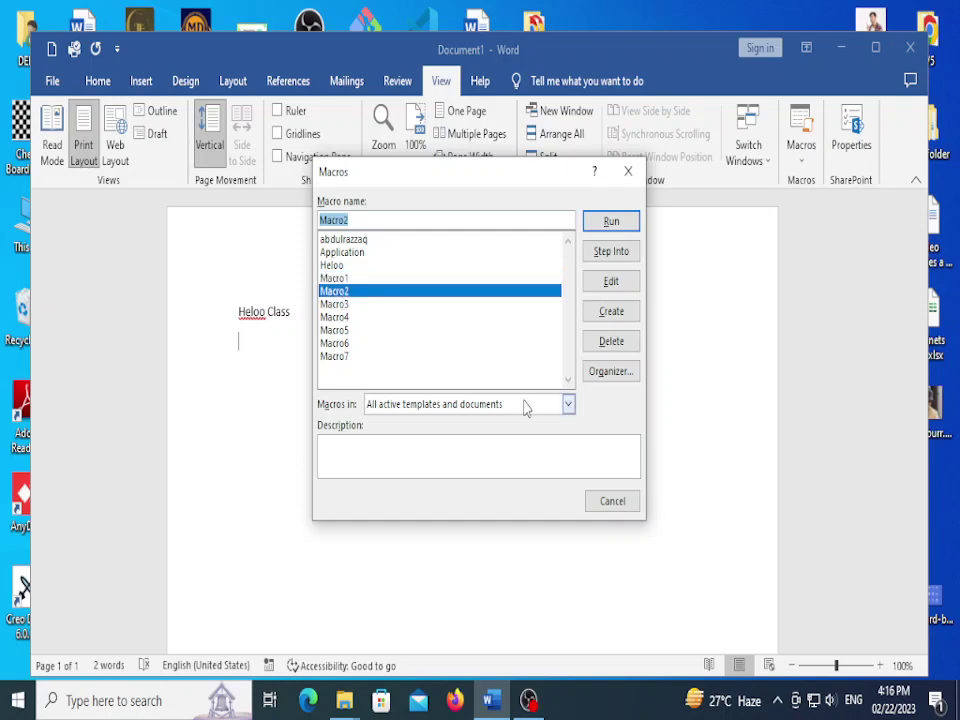
- Run Macro2, dismiss its compile error, stop the debugger, and close the VBA editor
click(610, 224)
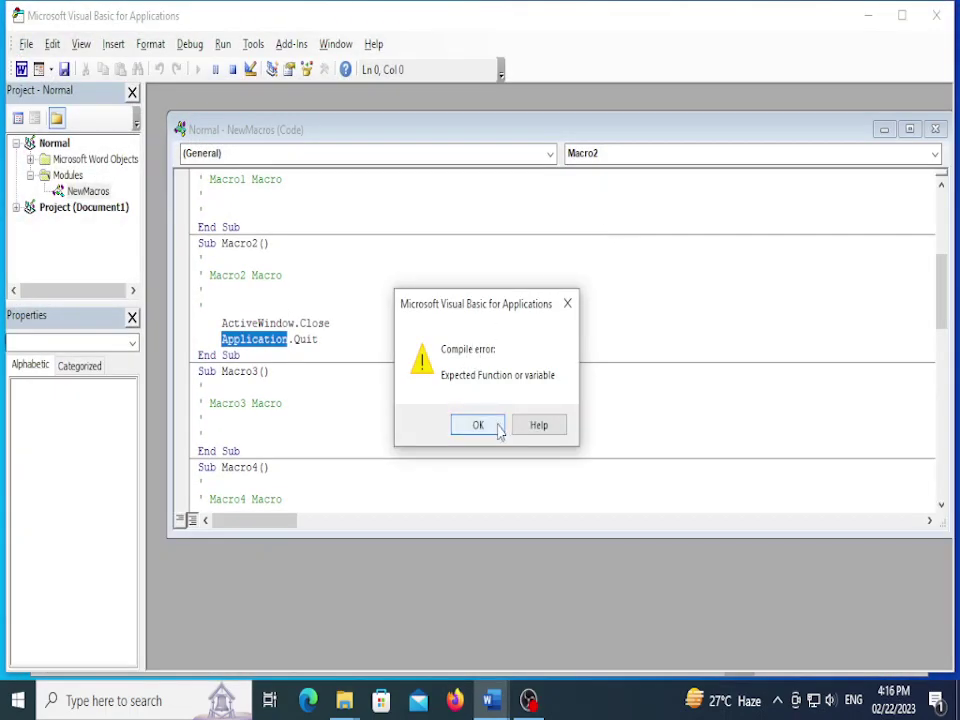
click(500, 427)
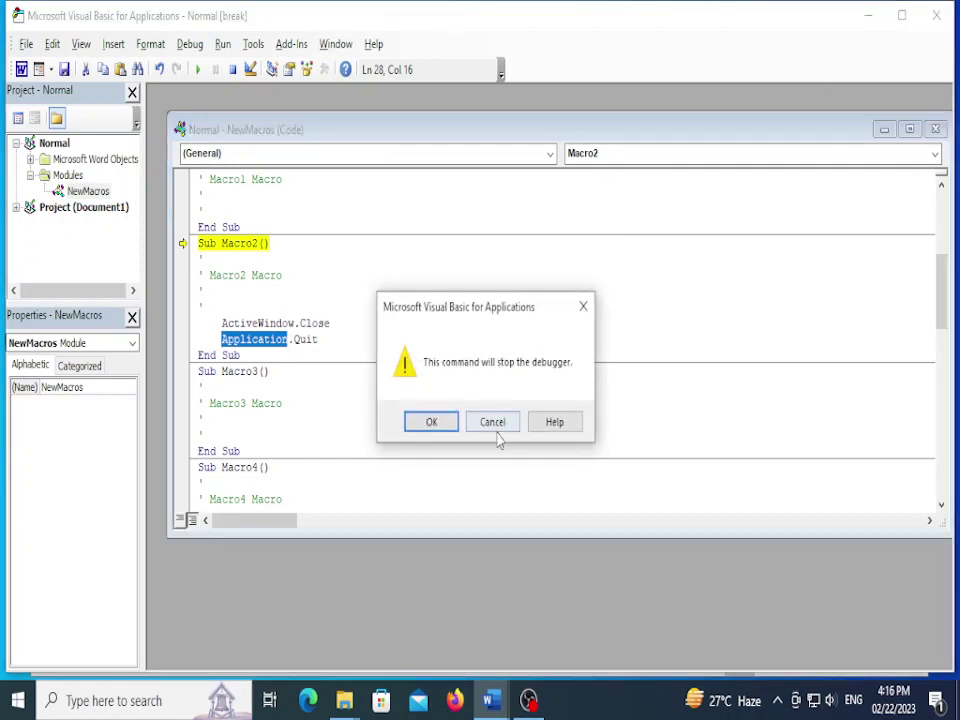
click(494, 424)
click(936, 130)
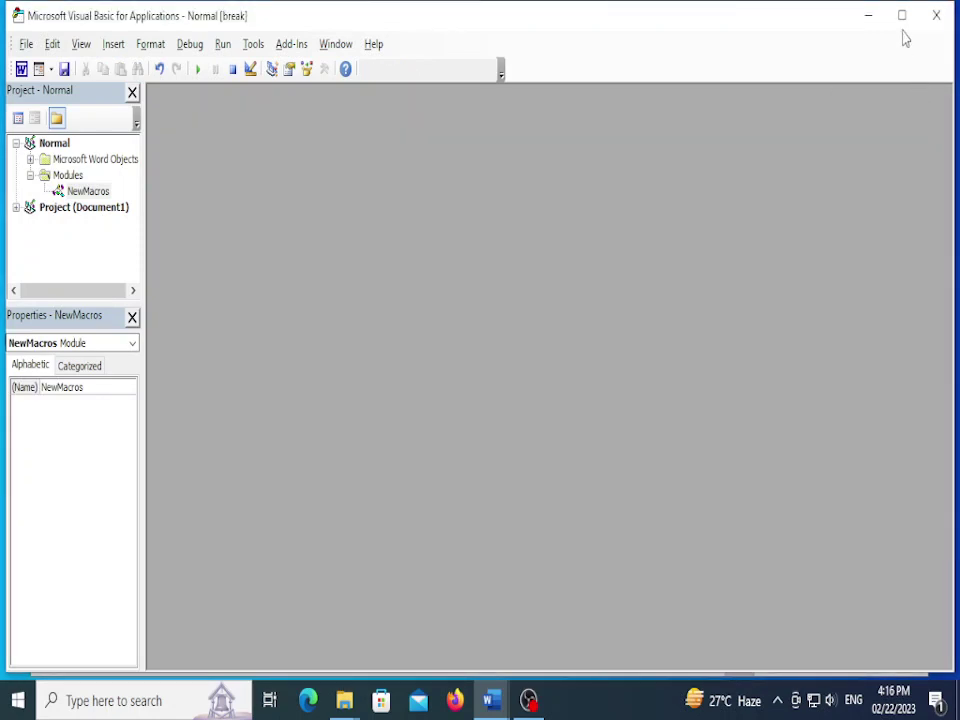
click(936, 15)
- Stop the debugger and delete Macro1 through Macro7 from the macro list
click(448, 429)
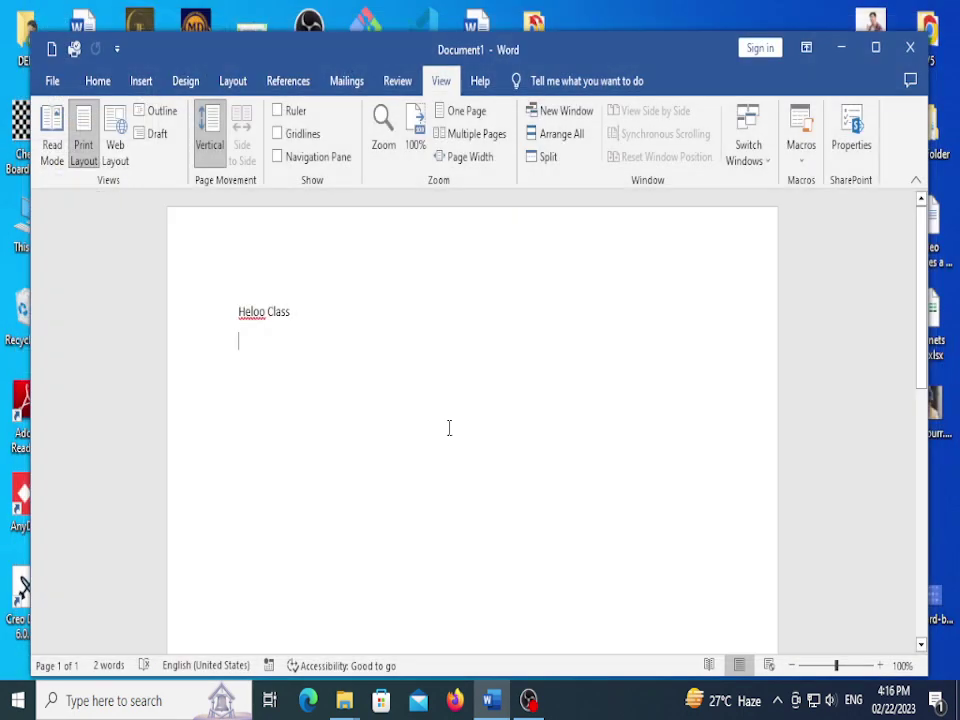
click(801, 140)
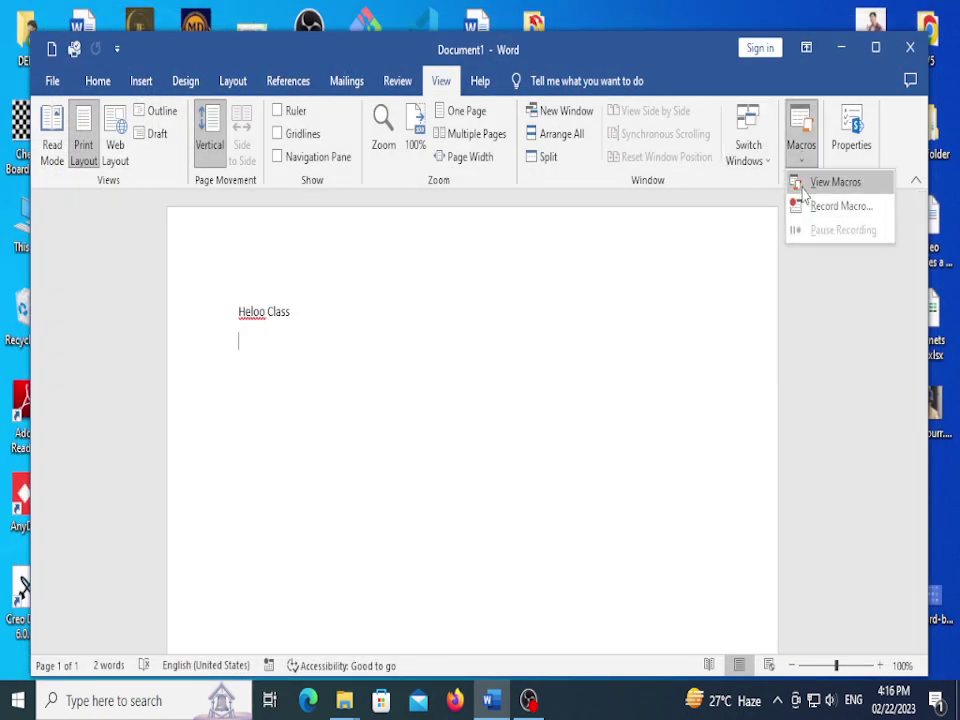
click(818, 182)
click(340, 278)
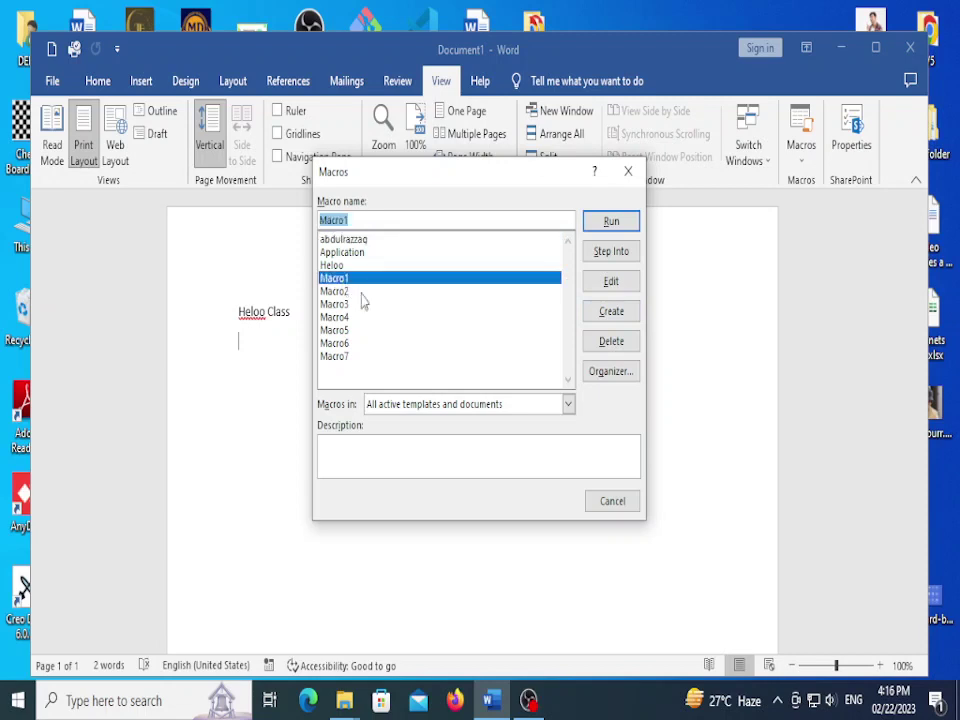
click(611, 341)
click(456, 406)
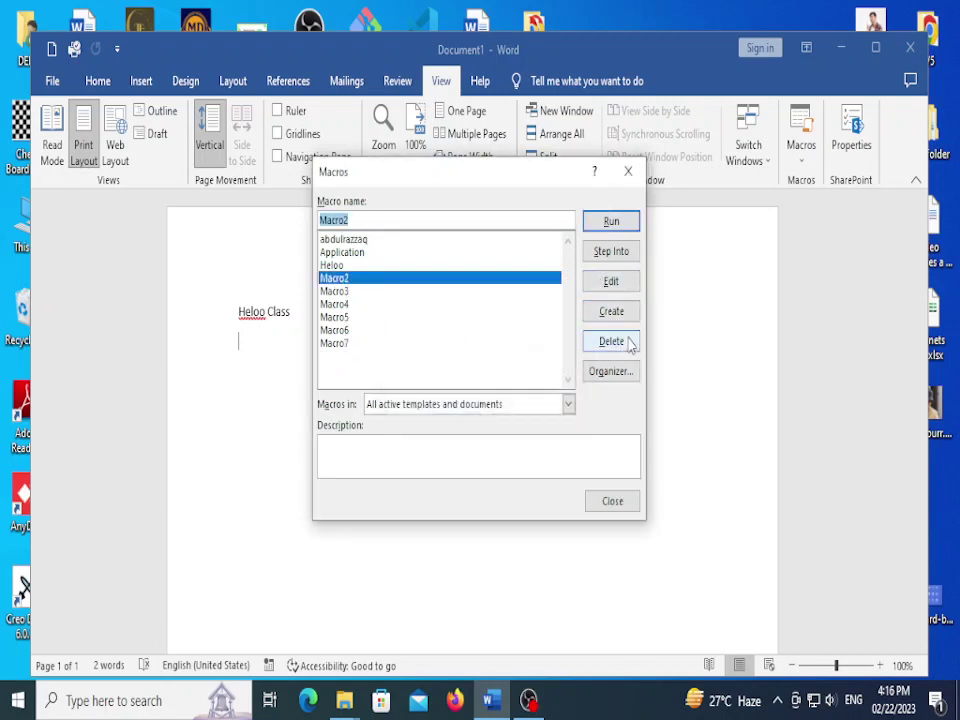
click(611, 341)
click(455, 405)
click(611, 341)
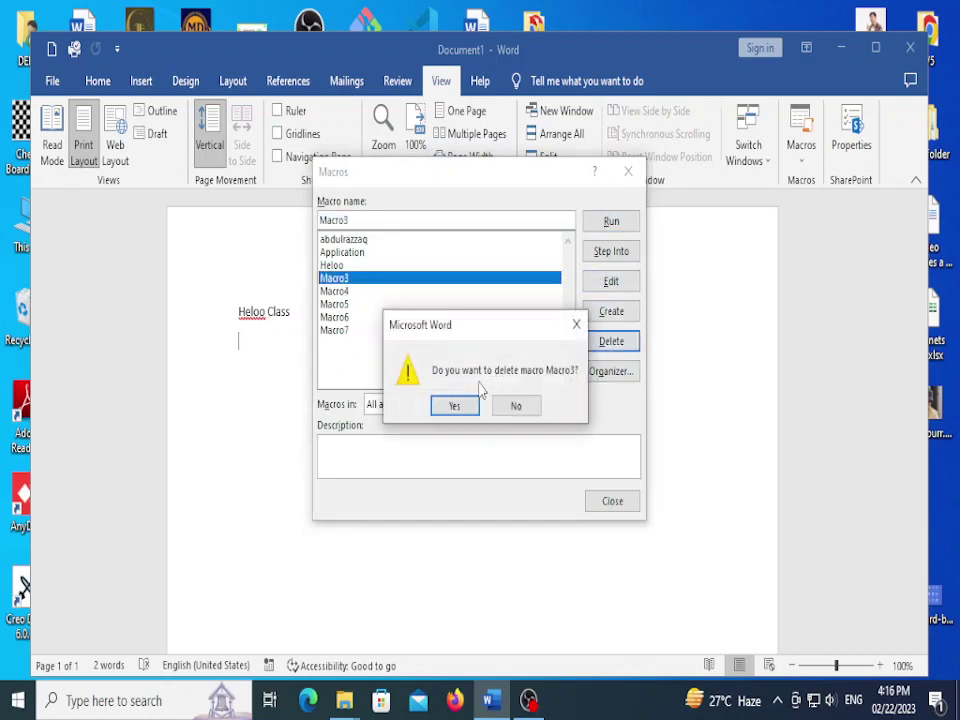
click(465, 405)
click(611, 341)
click(475, 408)
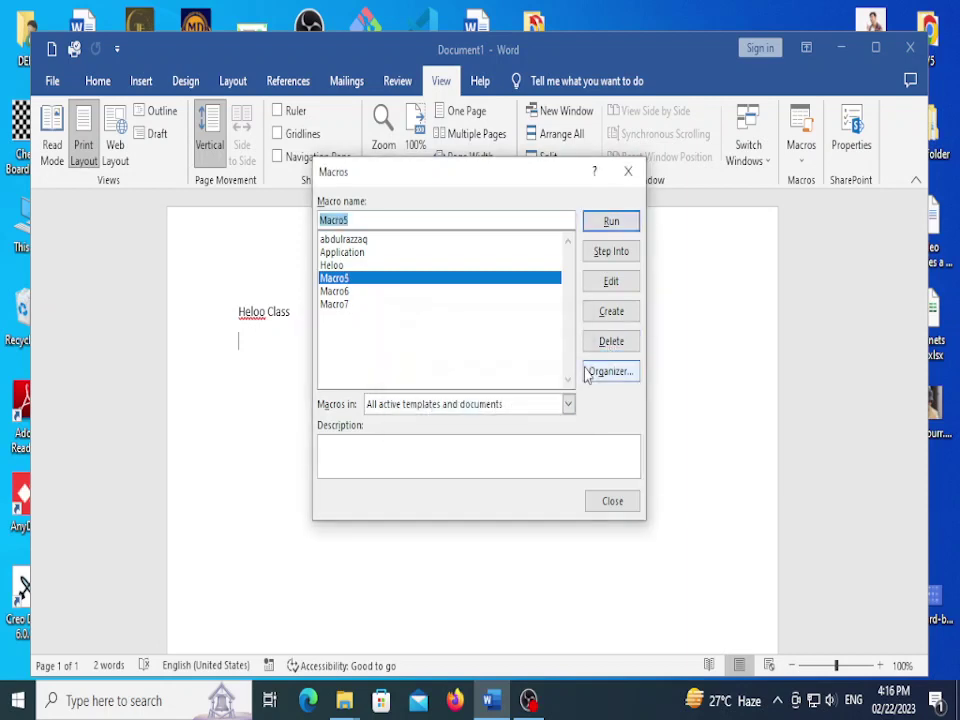
click(611, 341)
click(450, 405)
click(629, 351)
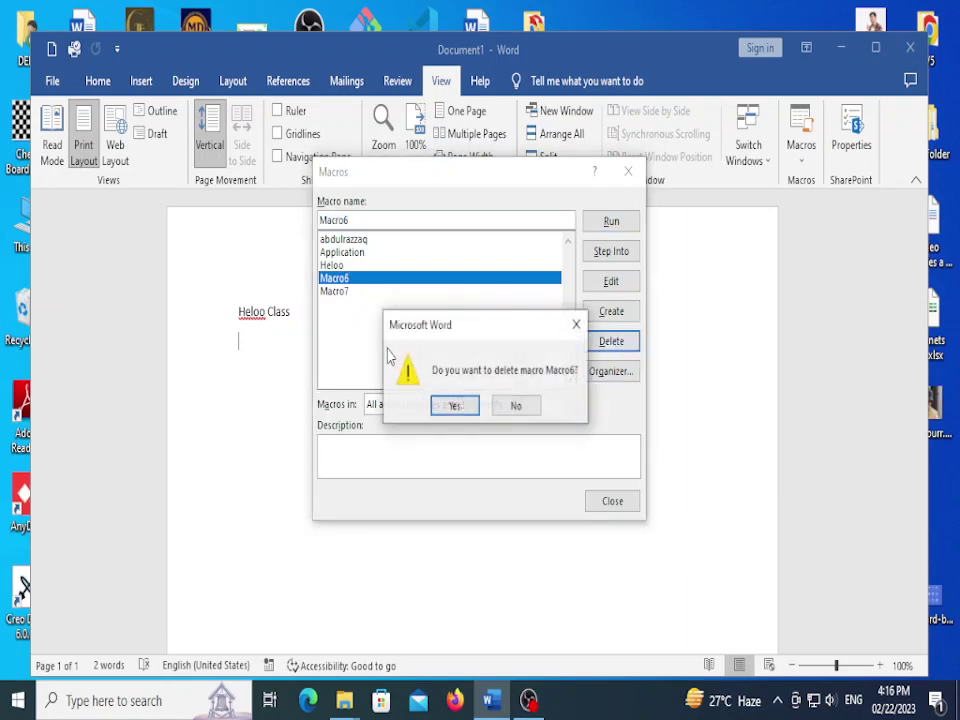
click(457, 408)
click(626, 348)
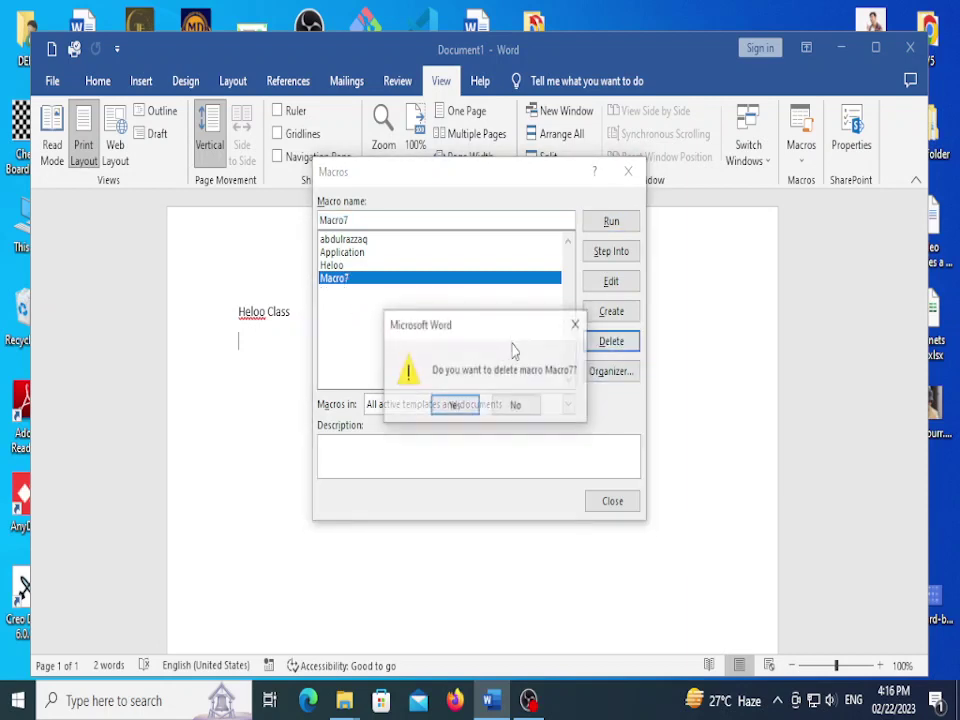
click(472, 405)
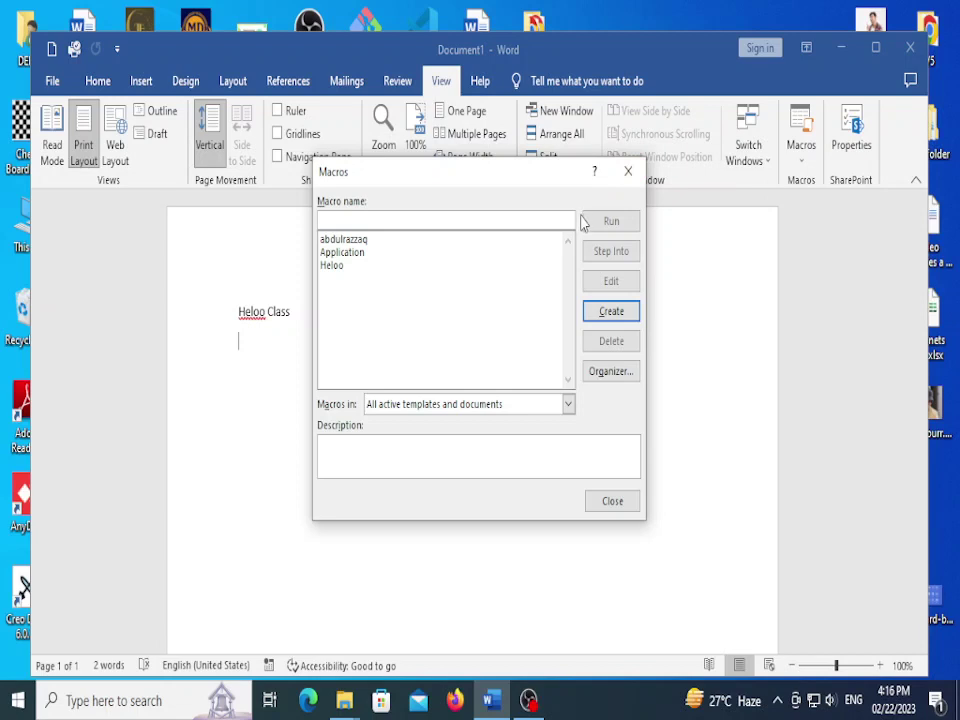
- Dismiss the invalid-name error from an unnamed macro, then delete the Heloo macro
click(594, 316)
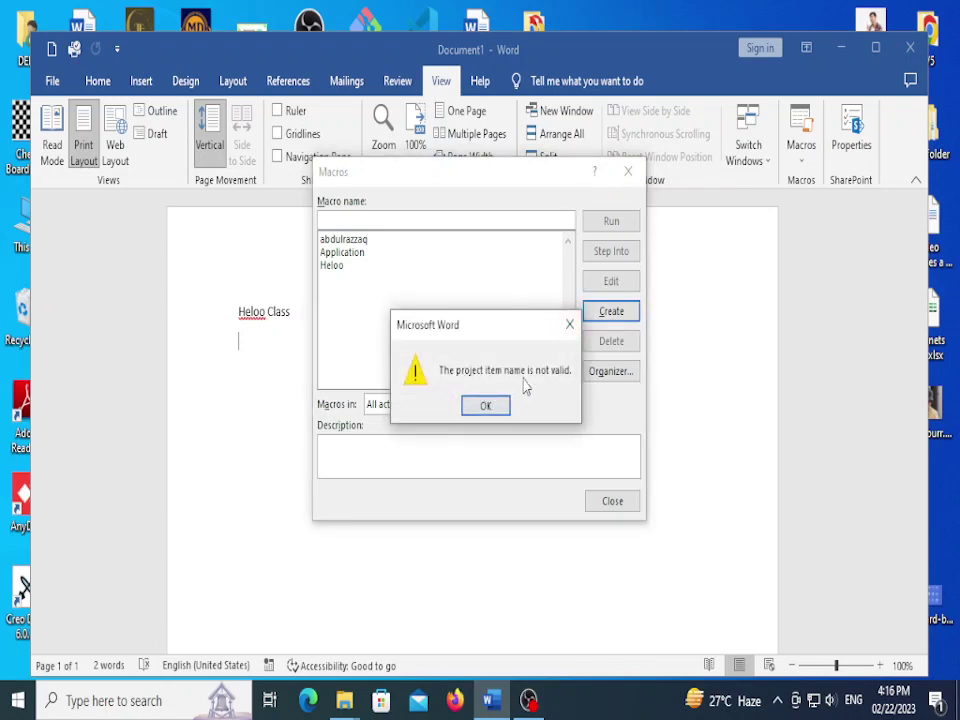
click(569, 324)
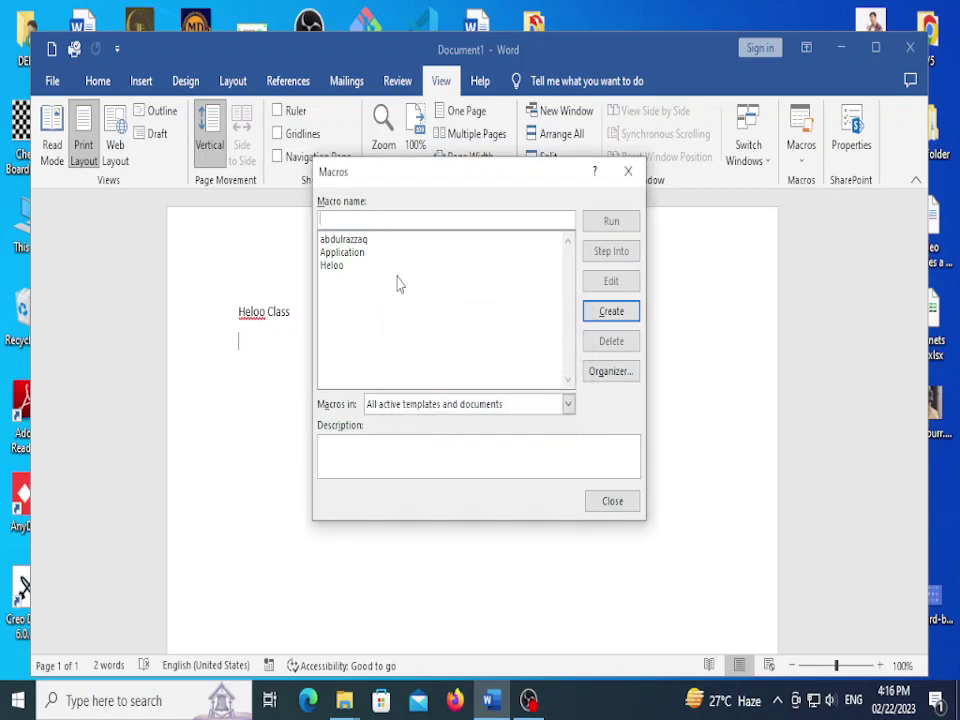
click(331, 266)
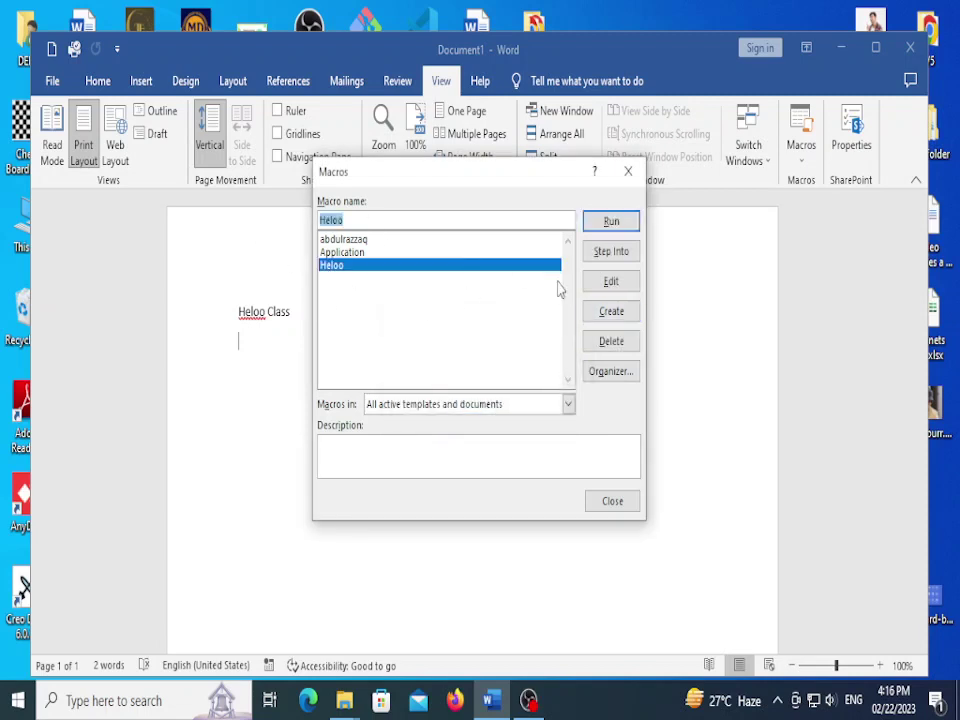
click(342, 252)
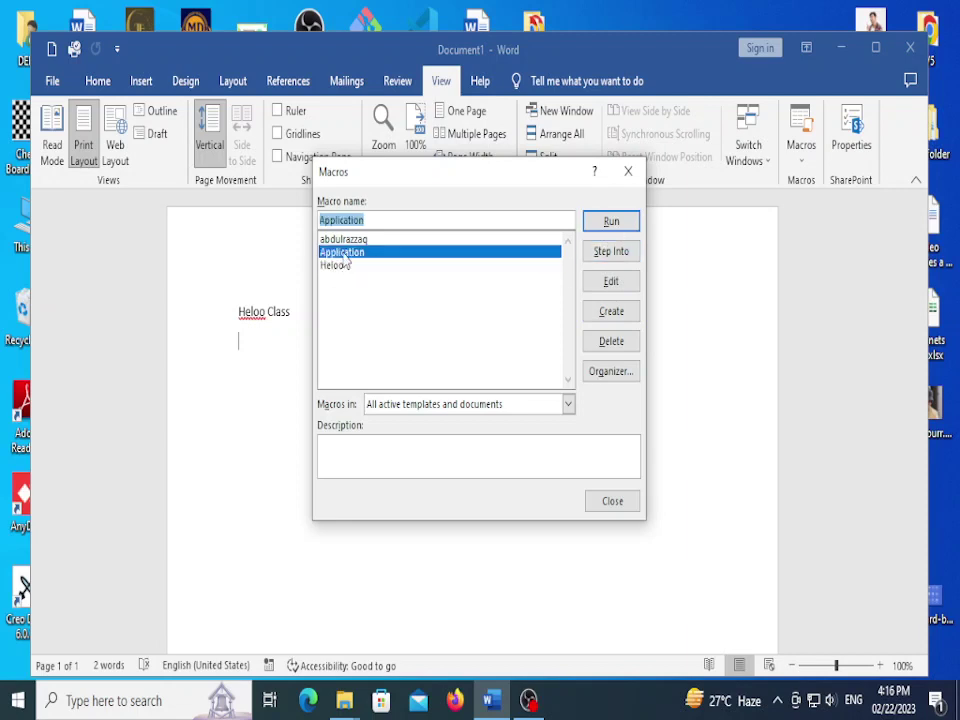
click(340, 266)
click(611, 341)
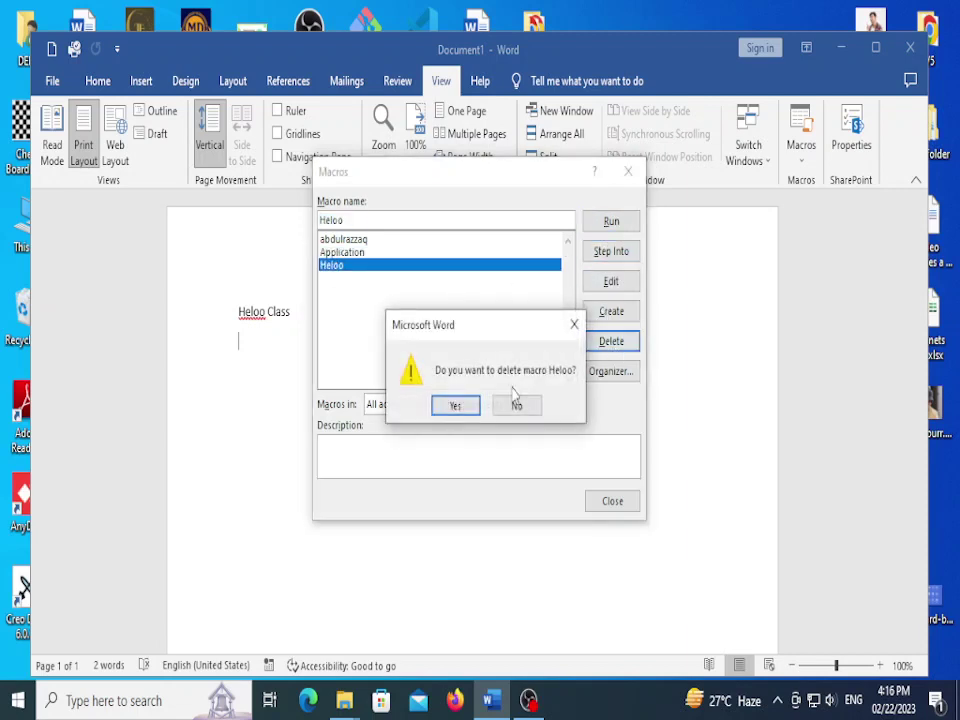
click(450, 403)
- Delete the remaining extra macro and run Application to add a second 'Heloo Class' line
click(343, 240)
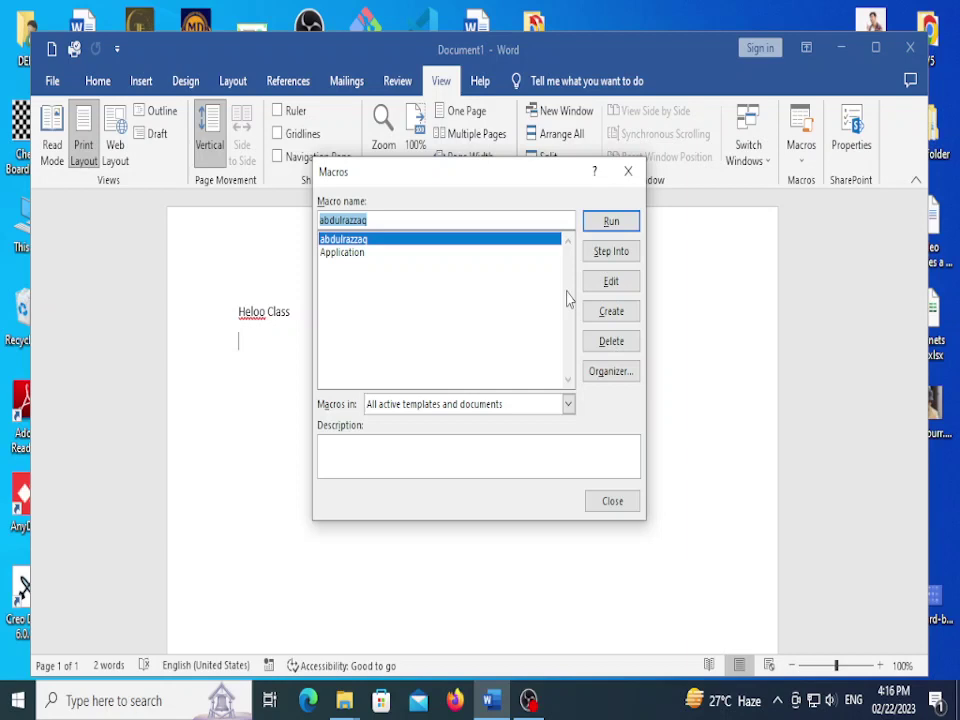
click(611, 341)
click(465, 404)
click(611, 221)
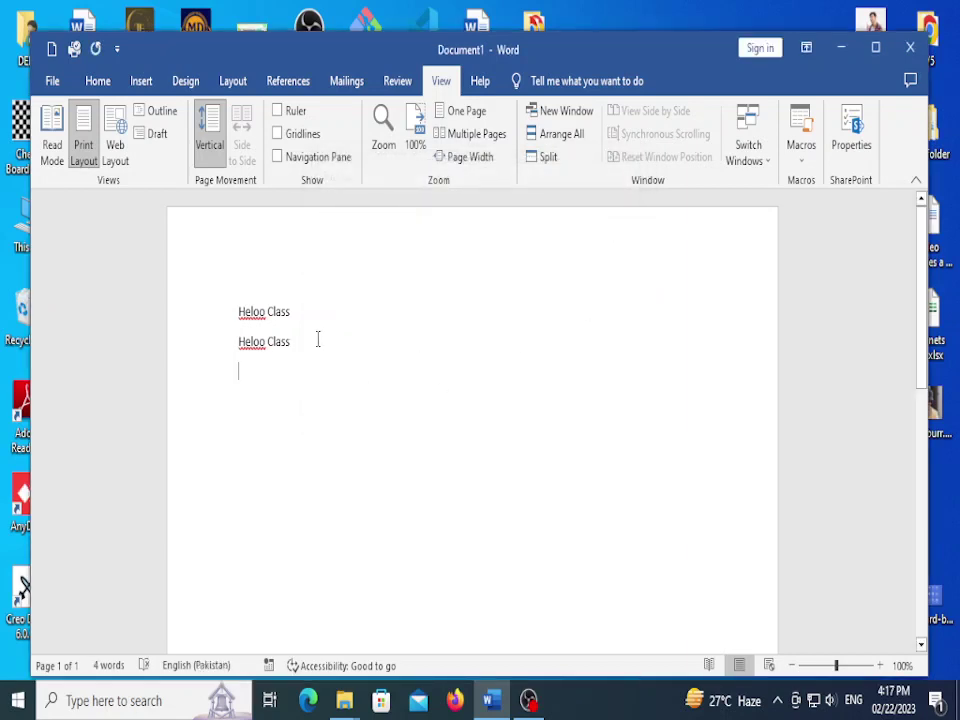
- Delete both Heloo Class lines, run Application again, and select the inserted text
drag(317, 341, 141, 278)
key(Delete)
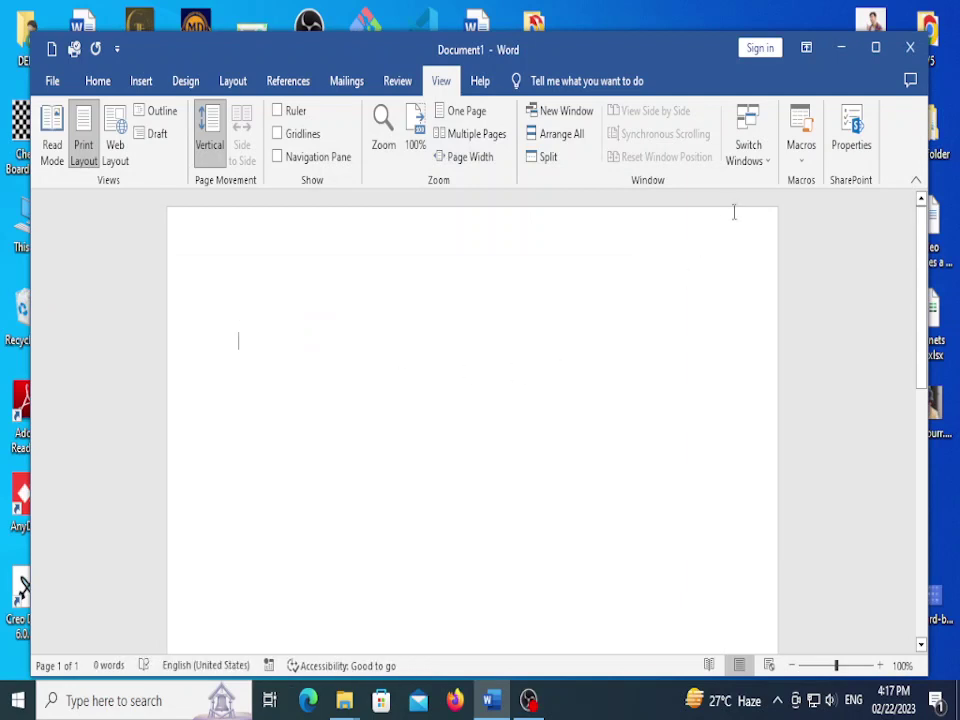
click(803, 158)
click(797, 183)
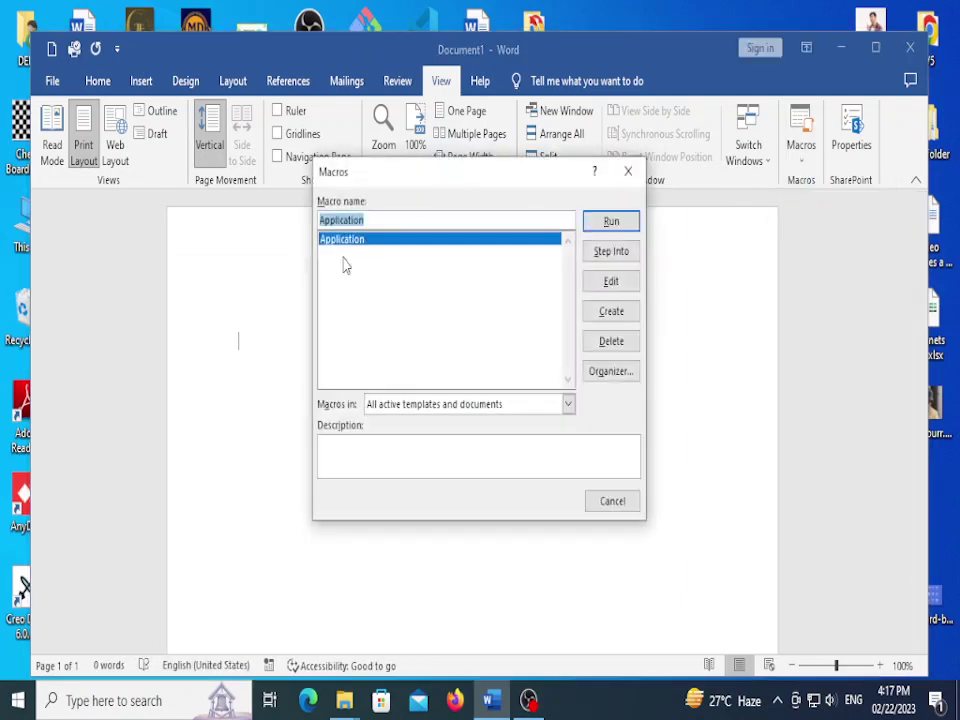
click(617, 221)
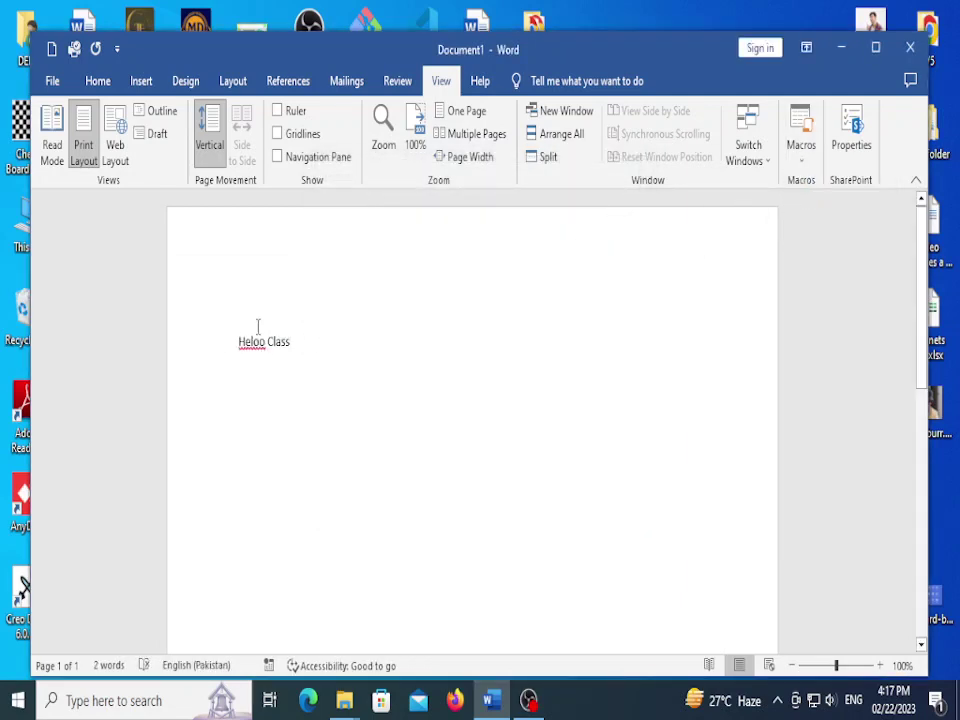
key(ctrl+a)
- Delete the Application macro, close the empty Macros list, and clear the selected text
click(805, 160)
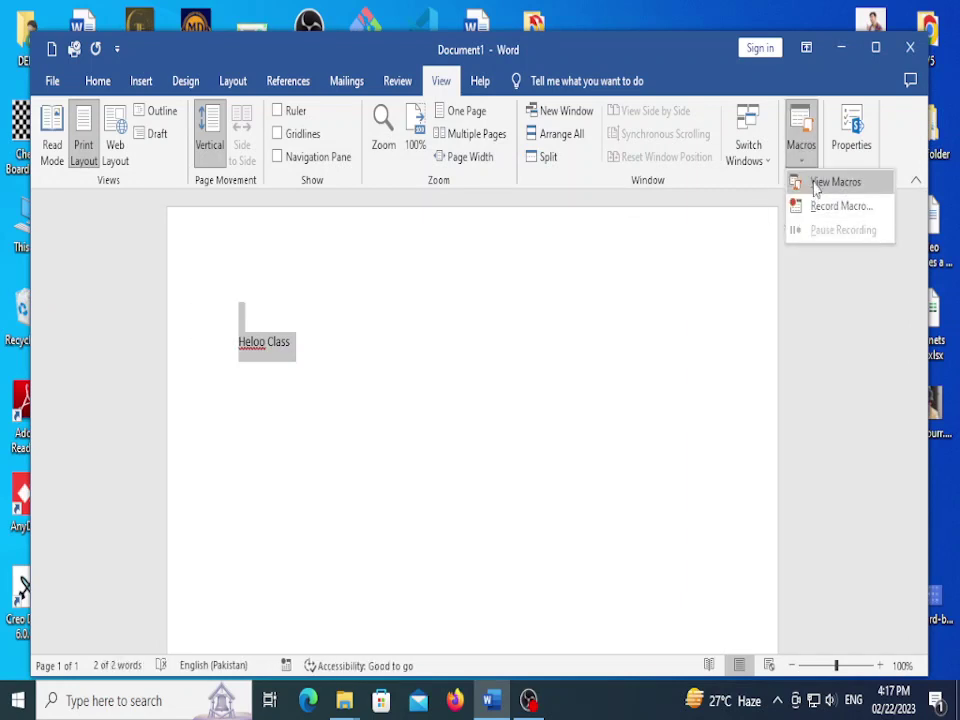
click(797, 184)
click(613, 341)
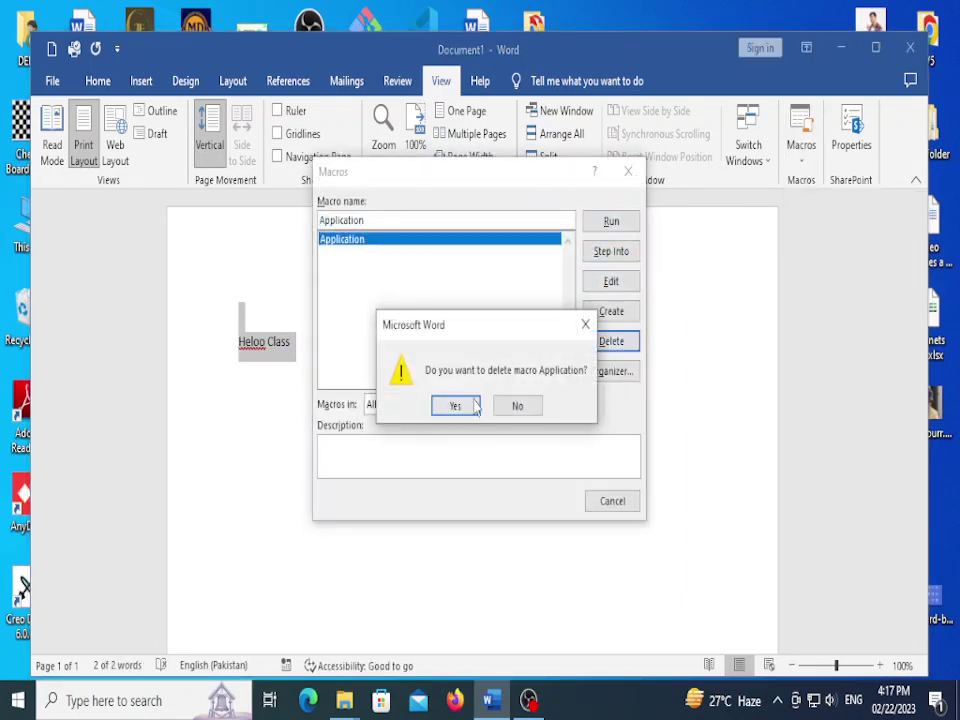
click(456, 404)
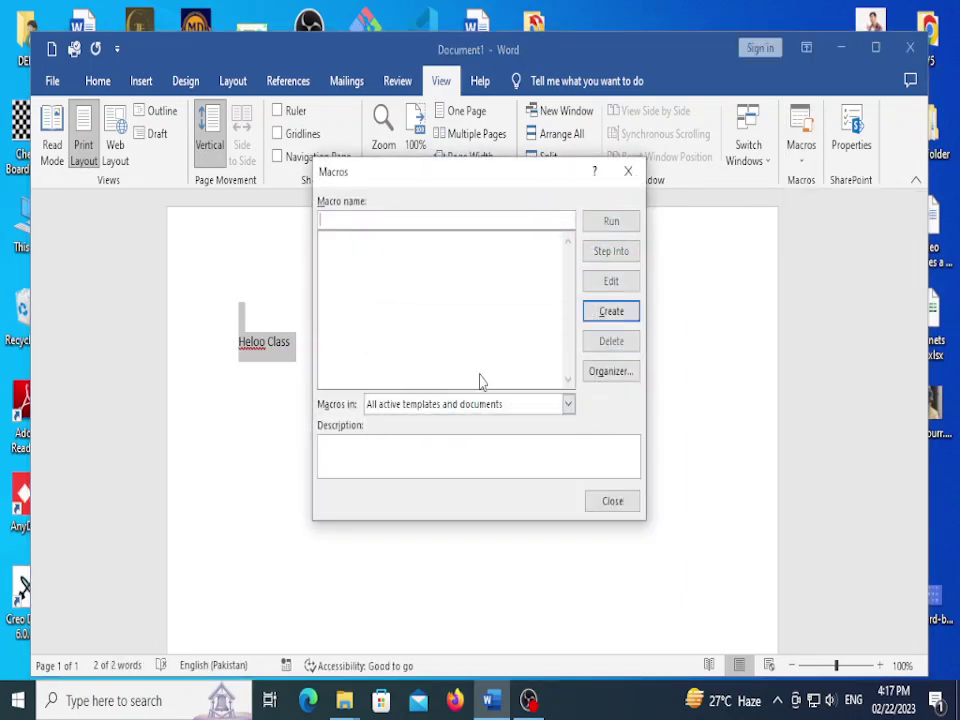
click(624, 176)
key(Delete)
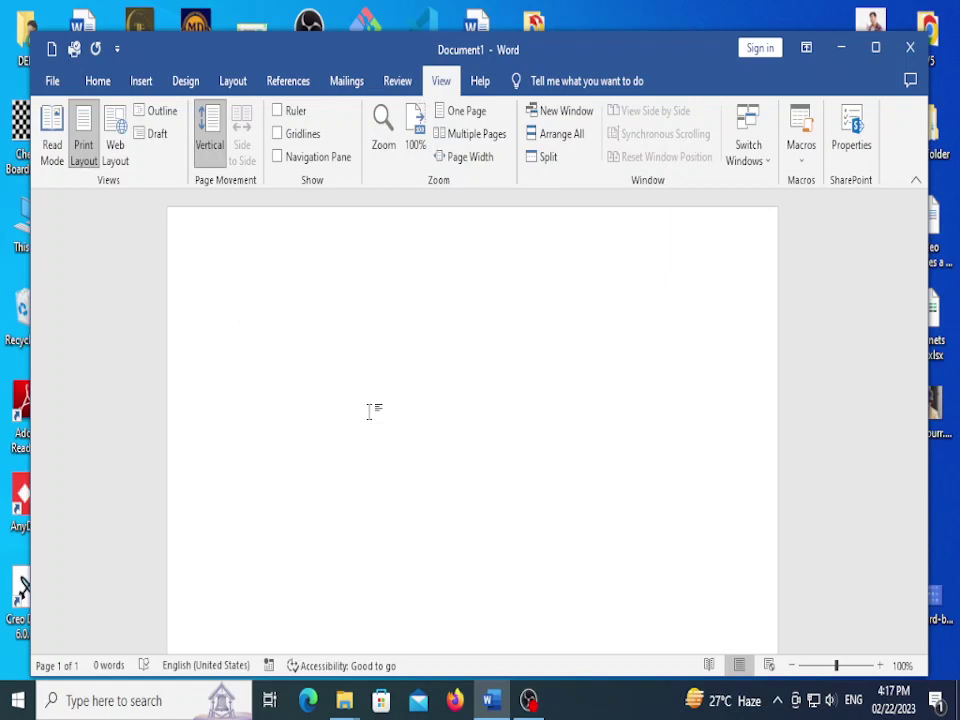
- Switch the ribbon to the Mailings tab above the empty Document1
click(346, 81)
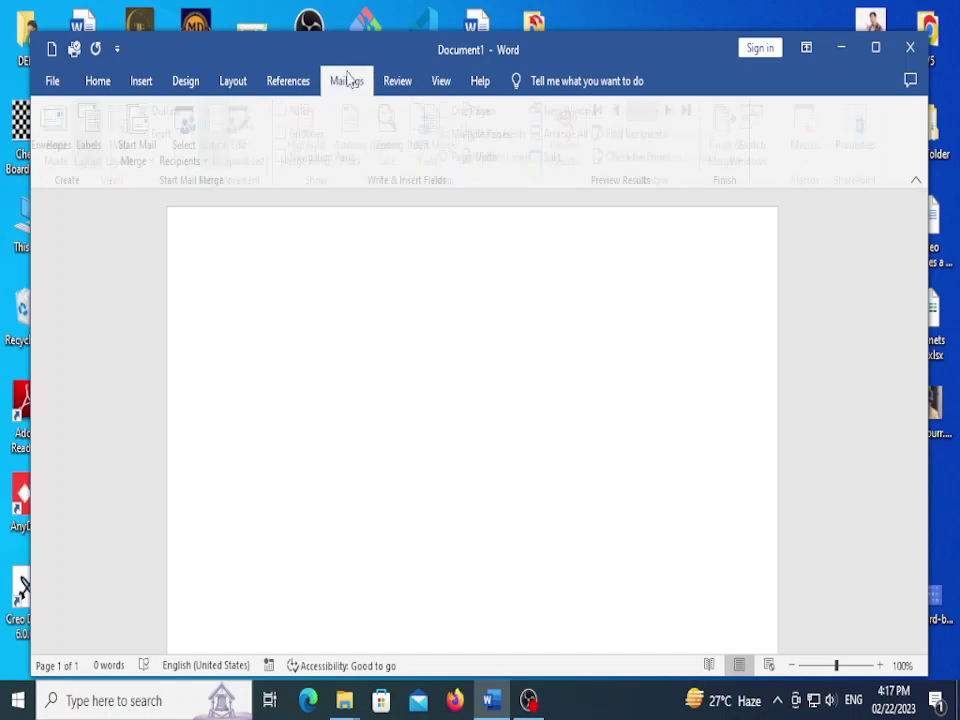
click(283, 88)
click(183, 86)
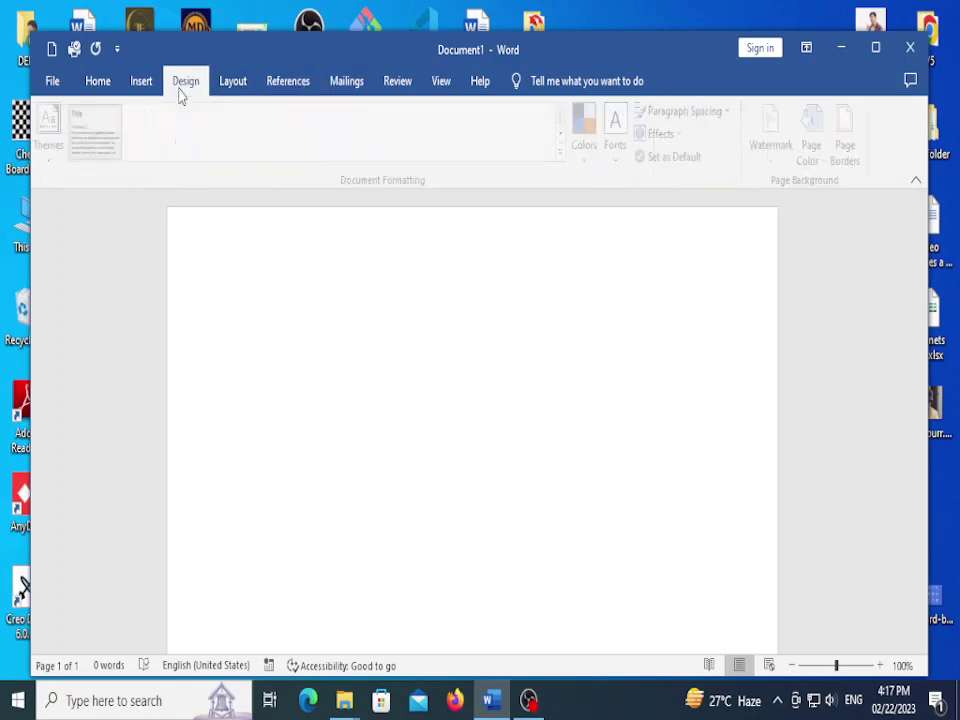
click(338, 88)
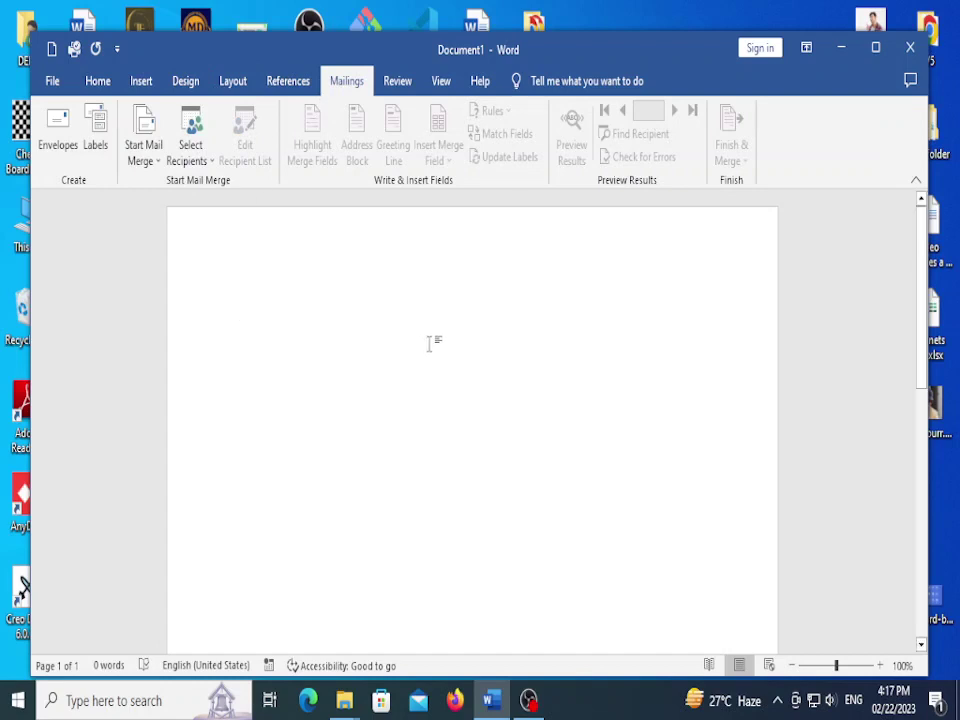
- Type the opening 'To: Mr.' line at the top of the page, fixing typos
text(to)
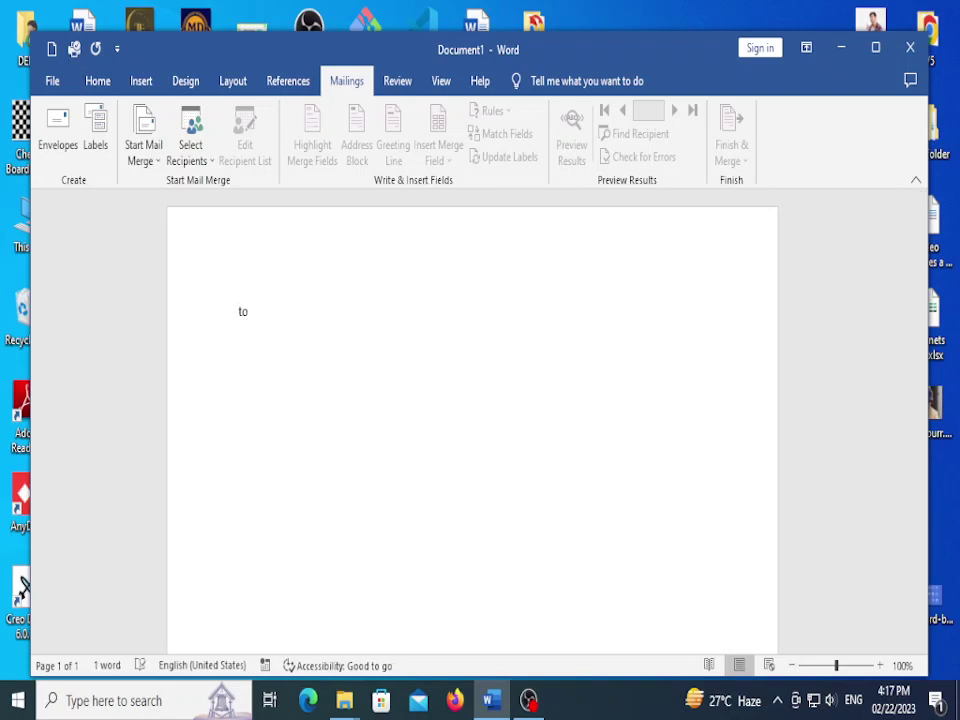
key(BackSpace)
key(BackSpace)
text(To)
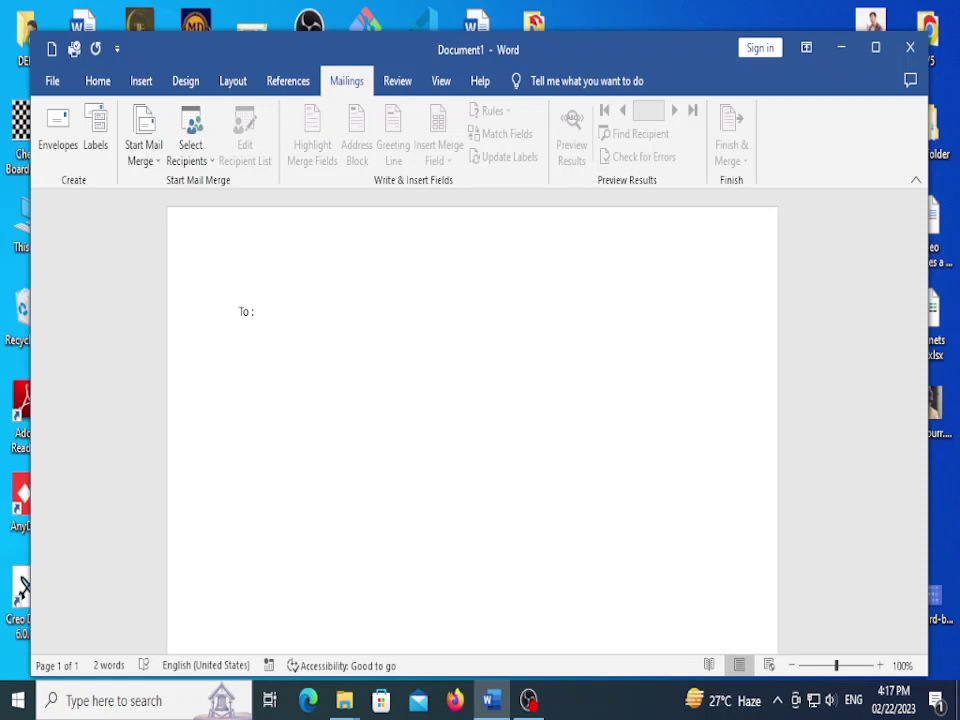
text( MR)
key(BackSpace)
text(r)
key(Return)
right_click(254, 312)
click(204, 296)
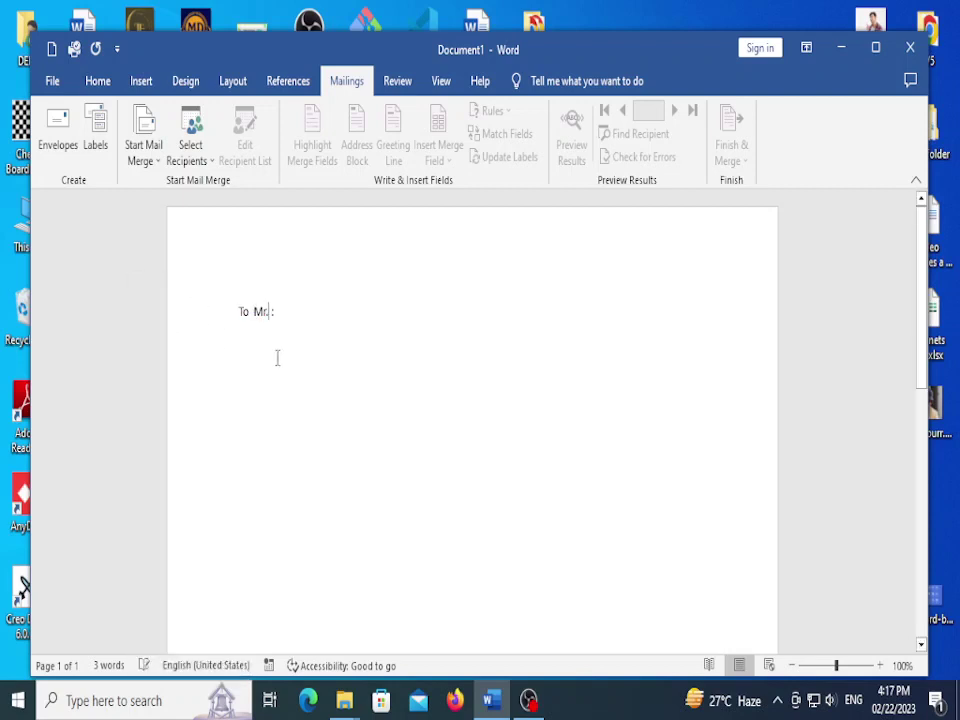
key(Down)
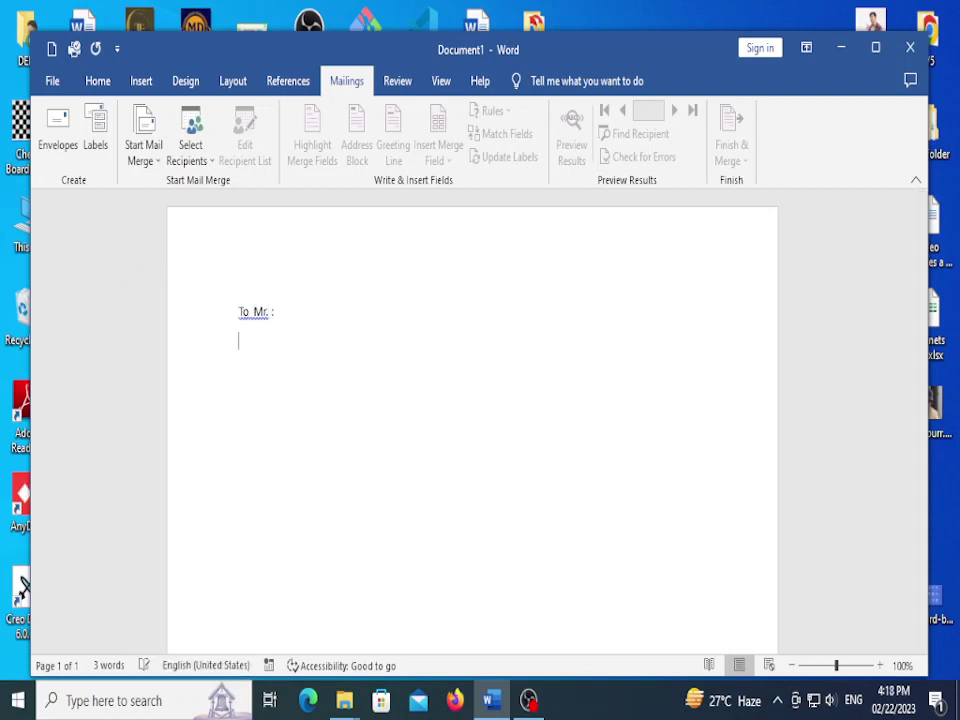
double_click(264, 314)
key(BackSpace)
text(Mr.)
key(Return)
- Enlarge the font of the 'To: Mr.' line and accept the 'To:' spelling correction
ctrl+scroll(388, 461, up, 2)
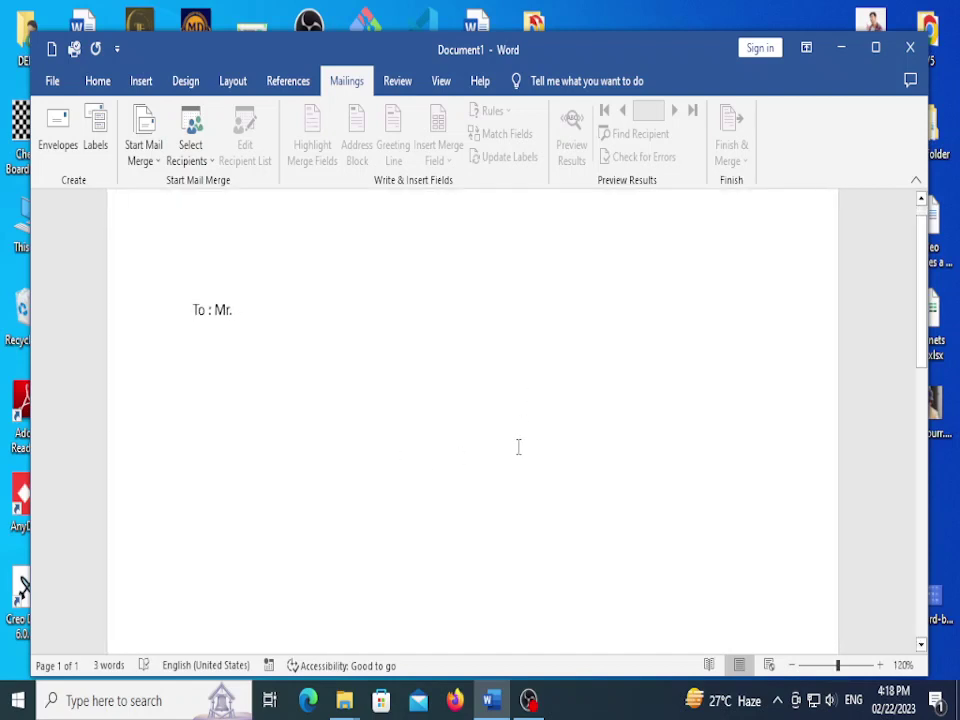
ctrl+scroll(358, 372, down, 2)
triple_click(159, 242)
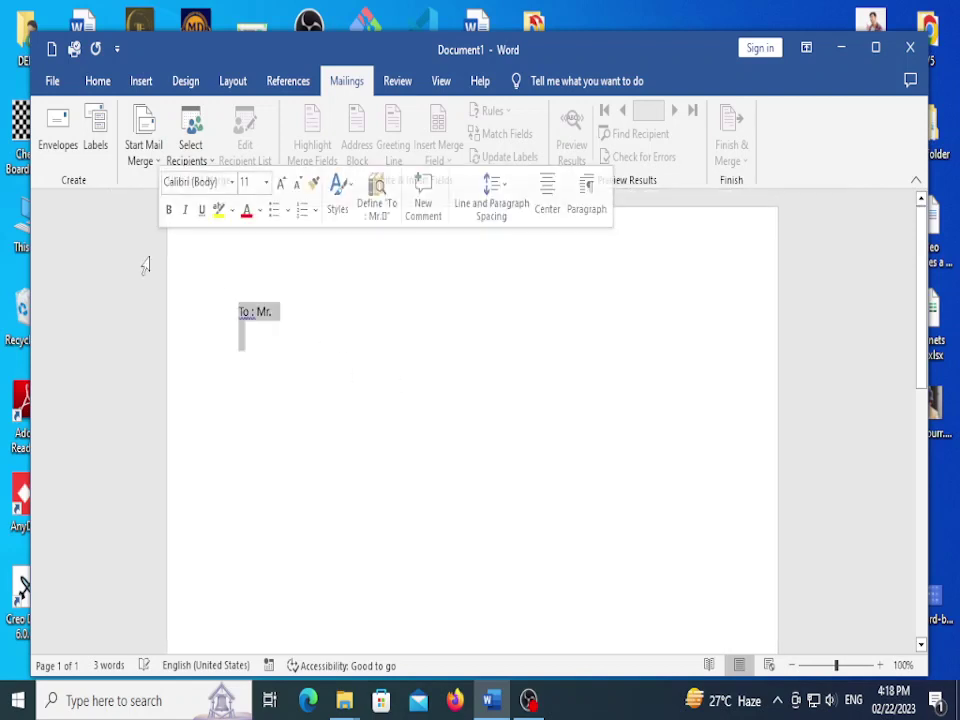
key(ctrl+shift+period)
key(ctrl+shift+period)
key(ctrl+shift+period)
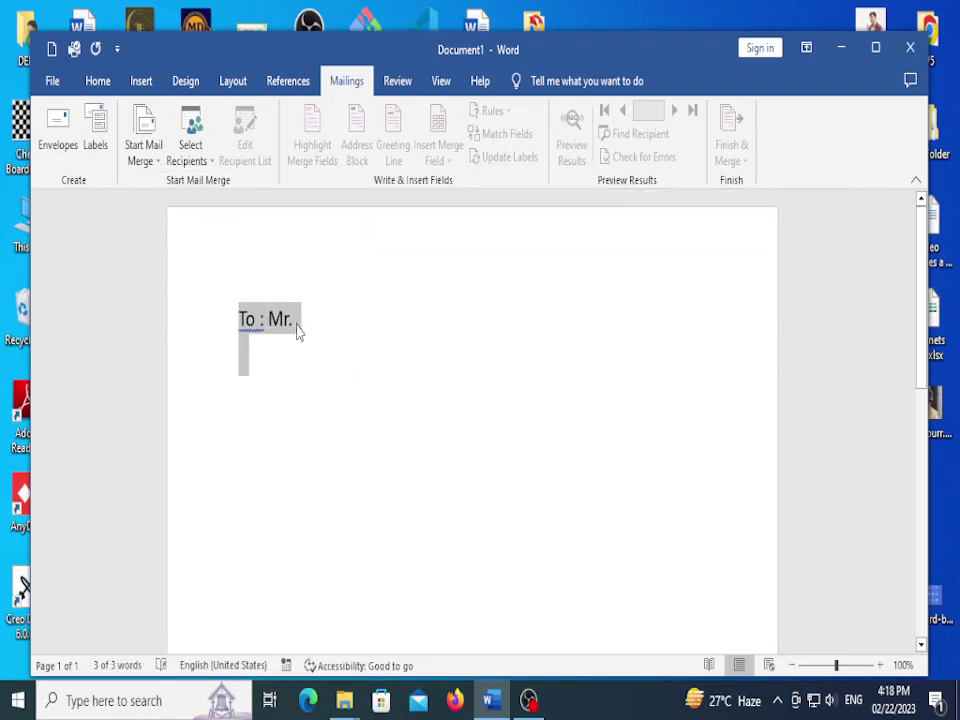
click(292, 320)
right_click(251, 322)
click(171, 343)
- Add Contact:, Email: and Address: label lines below 'To: Mr.'
click(312, 328)
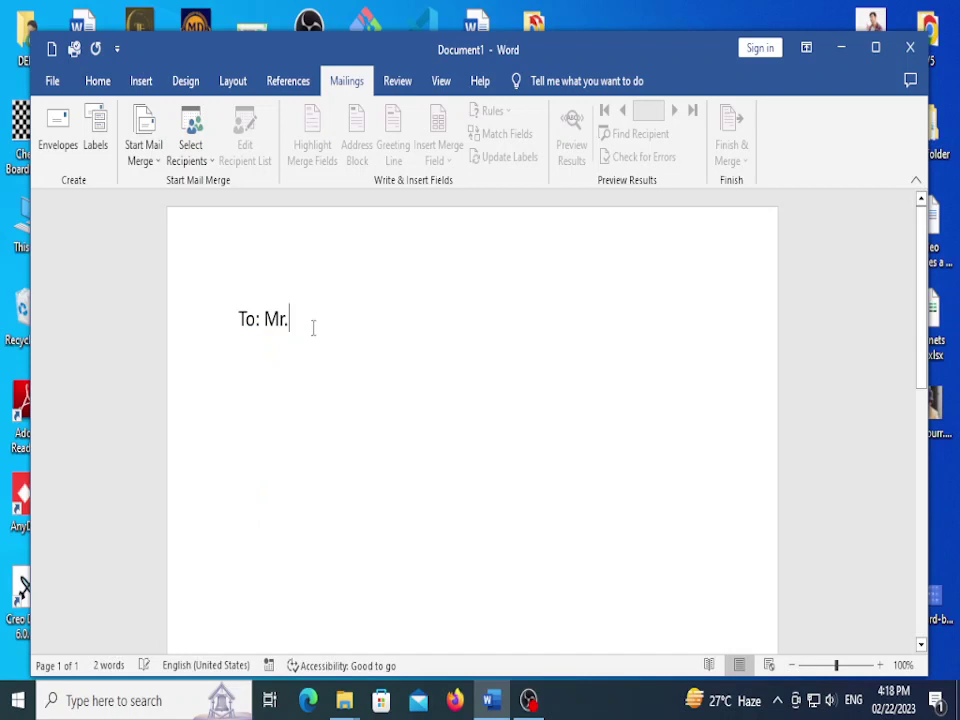
key(Return)
text(ADd)
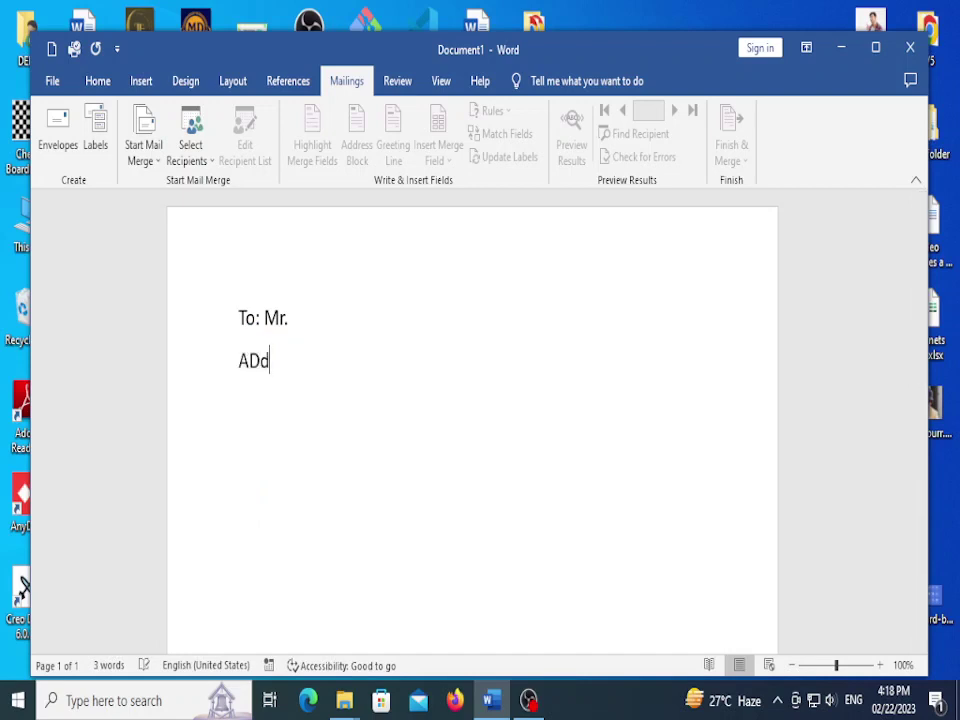
key(BackSpace)
key(BackSpace)
key(BackSpace)
text(Contact)
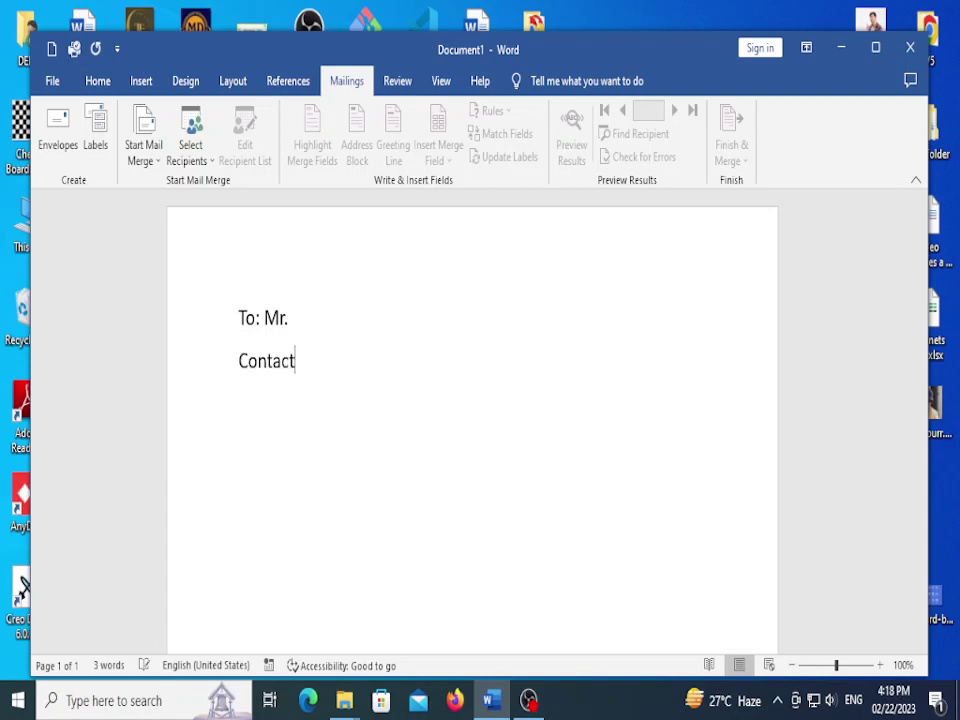
key(BackSpace)
text(:)
key(Return)
text(C)
key(BackSpace)
text(Emai)
text(l)
key(BackSpace)
text(:)
text(Ad)
text(dr)
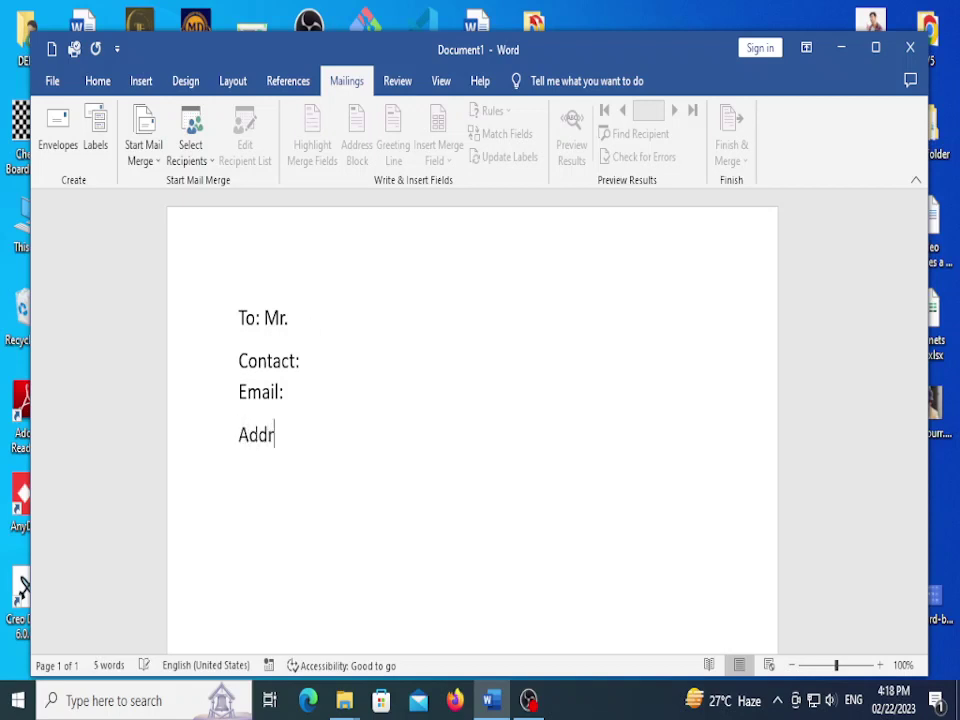
text(ess:)
key(Return)
key(Return)
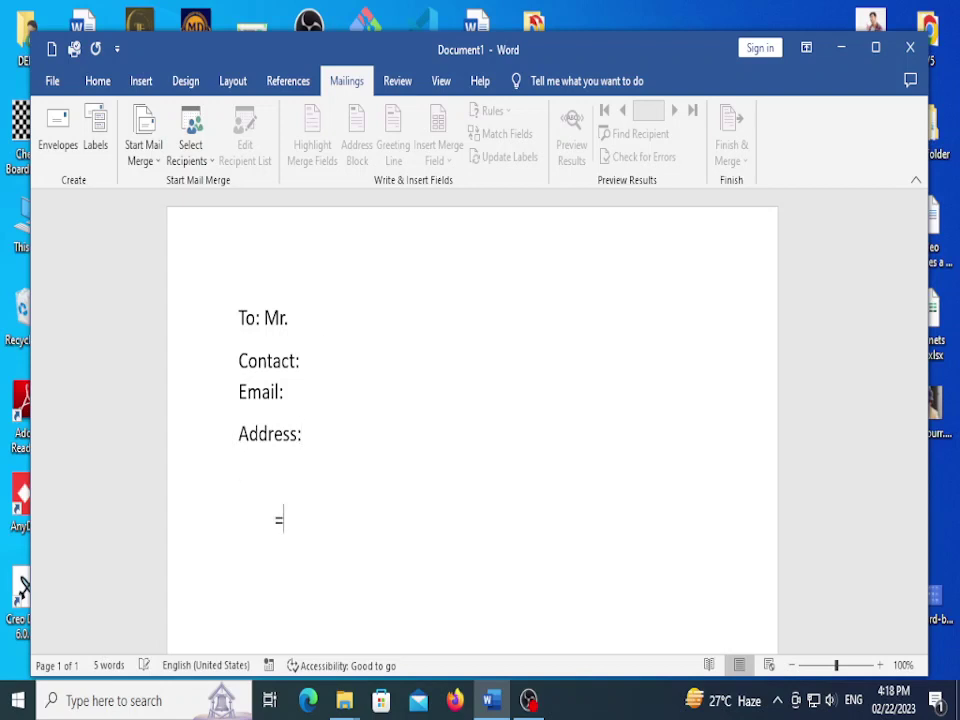
key(BackSpace)
key(BackSpace)
- Add the line 'Subject: Appointment Letter' with an indented new line below it
text(Subject)
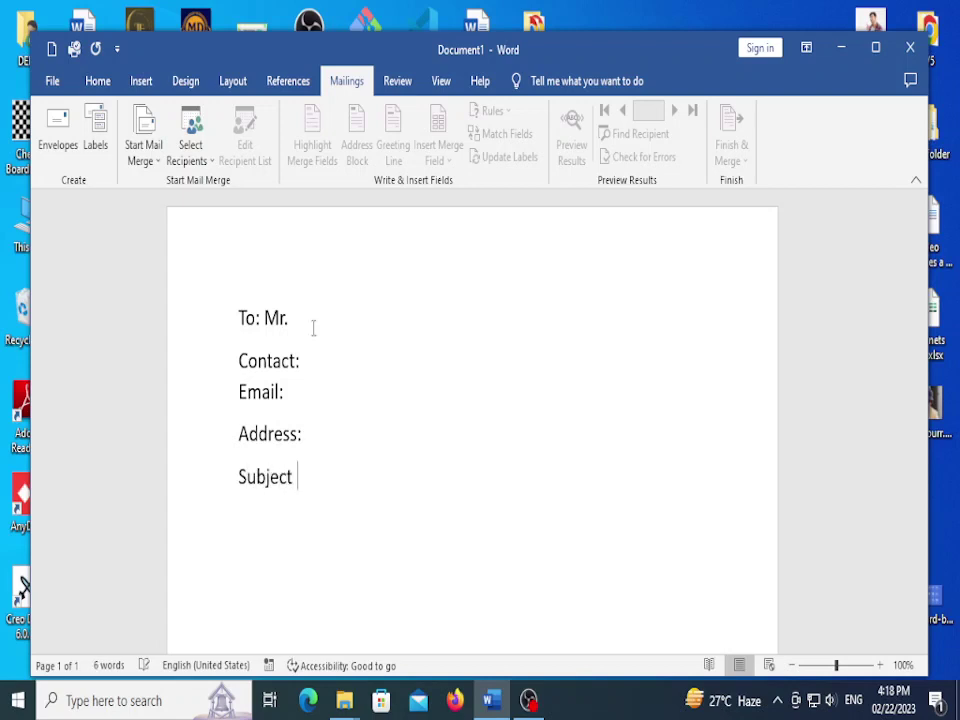
text( : T)
text(o)
key(BackSpace)
key(BackSpace)
key(BackSpace)
text(Appointm)
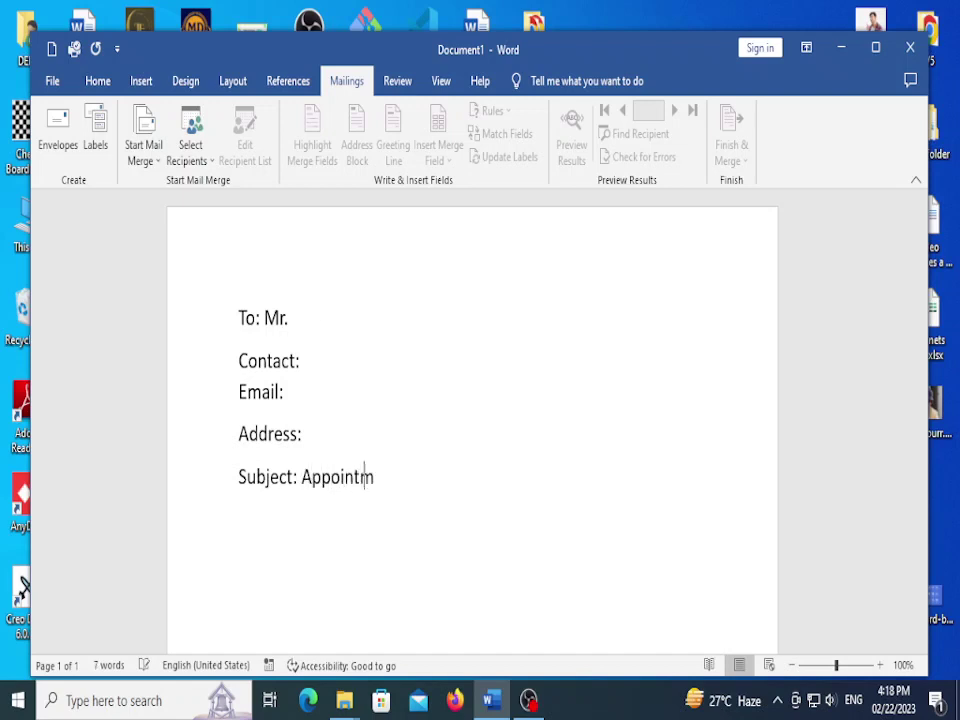
text(ent k)
key(BackSpace)
key(BackSpace)
text(L)
text(etter)
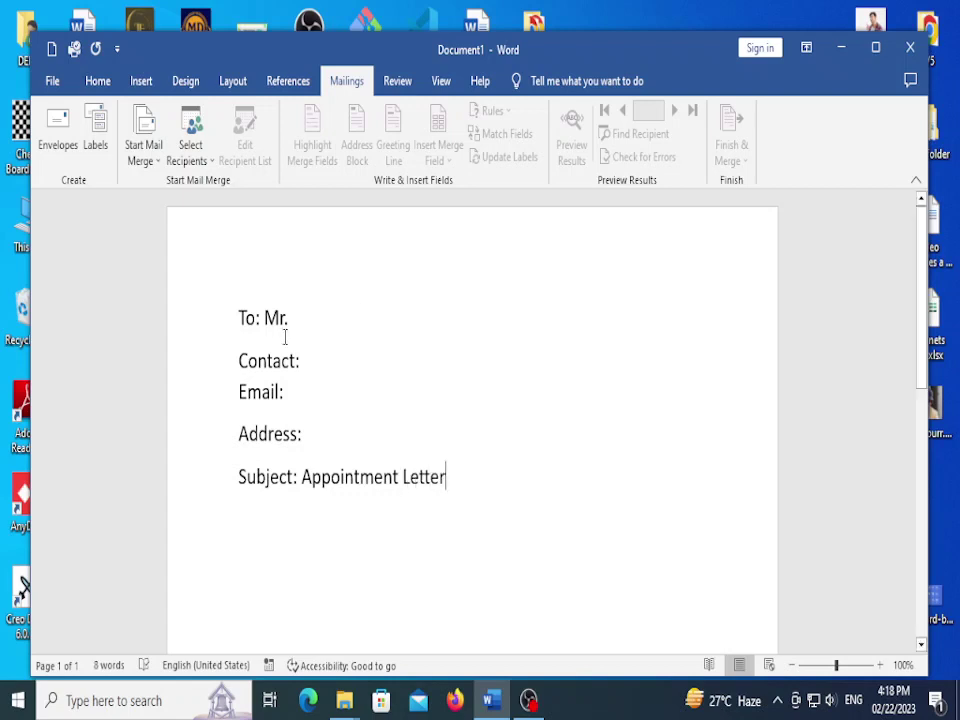
scroll(608, 439, down, 3)
key(Return)
key(Tab)
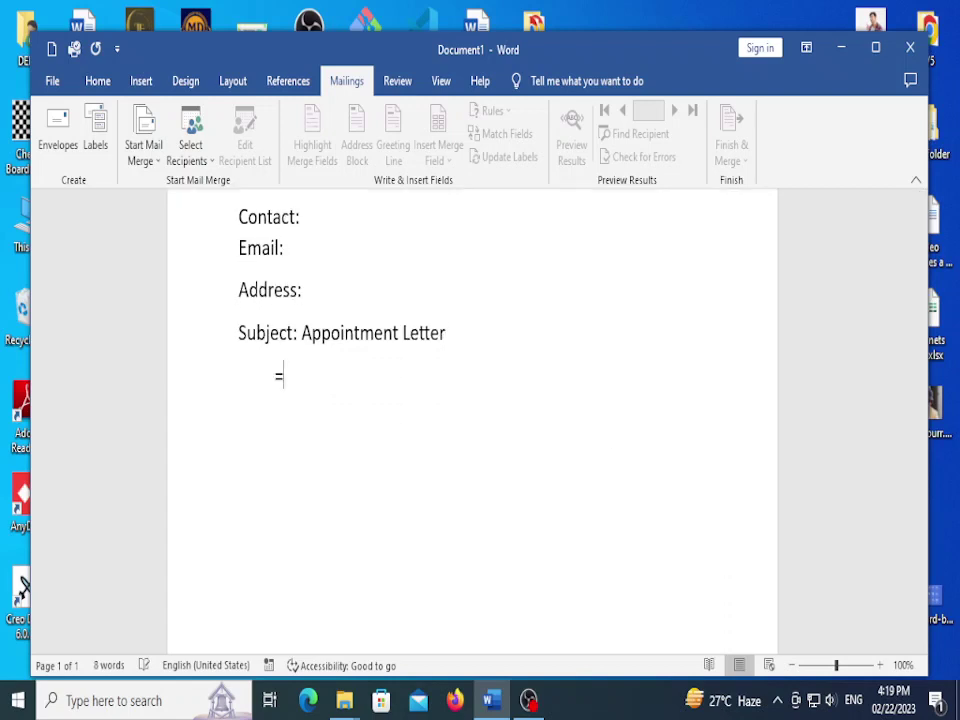
- Insert two sample body paragraphs with =rand(2) under the subject line
text(rtan)
key(BackSpace)
key(BackSpace)
key(BackSpace)
text(n)
key(BackSpace)
text(adn)
key(BackSpace)
key(BackSpace)
text(nd()
text(2))
key(Return)
- Add a 'From' line below the body paragraphs
scroll(439, 477, down, 2)
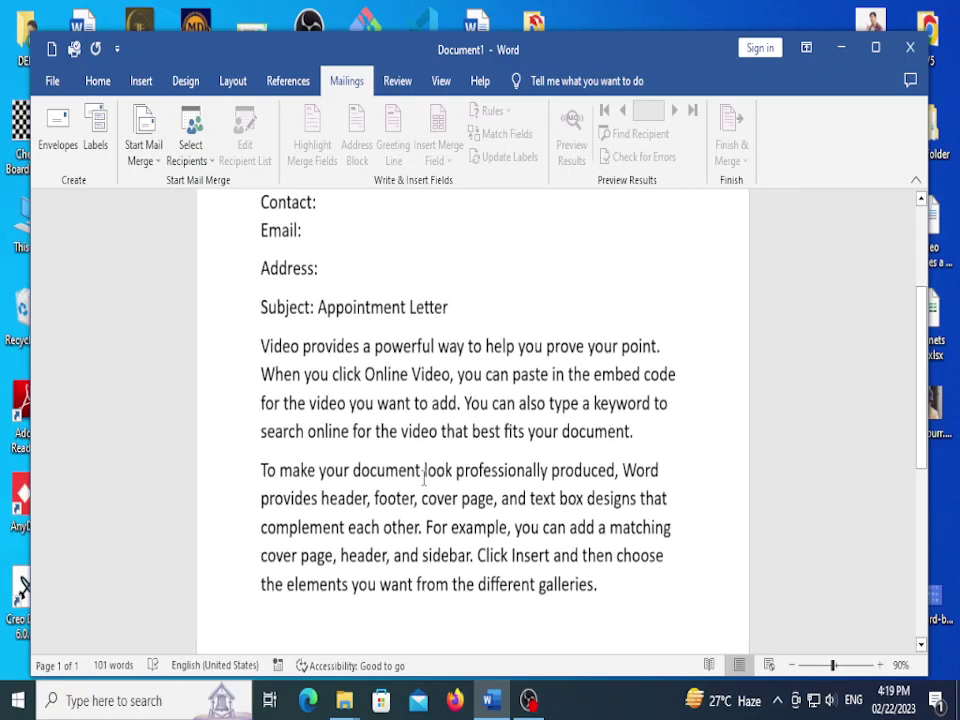
scroll(439, 477, down, 2)
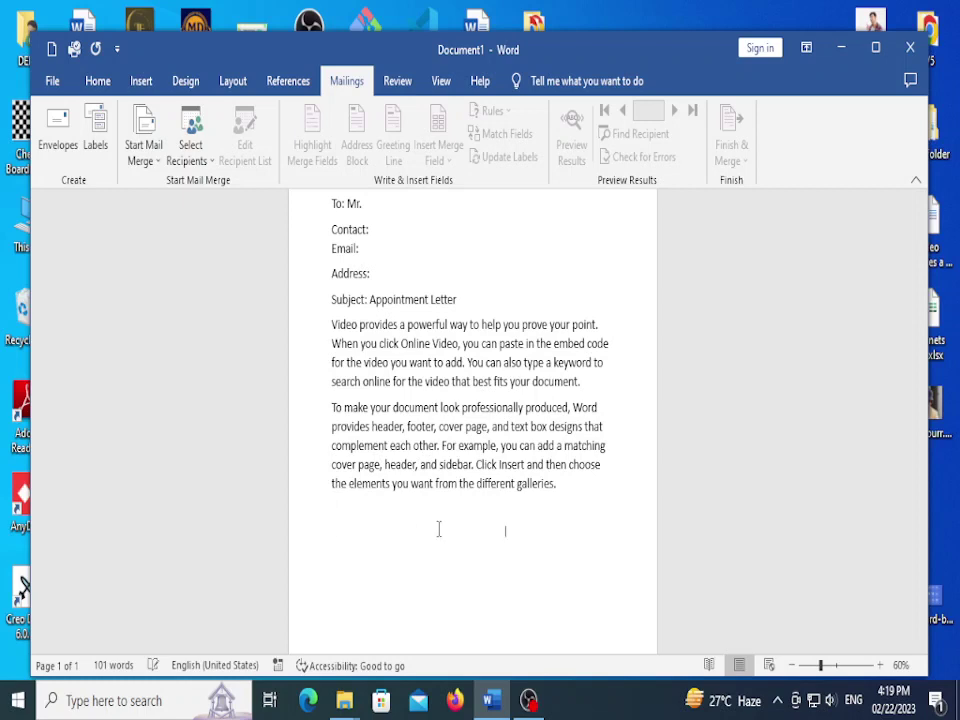
text(From)
- Correct the closing line to 'From:', then select and remove the whole letter
key(BackSpace)
key(BackSpace)
key(BackSpace)
key(BackSpace)
key(BackSpace)
key(BackSpace)
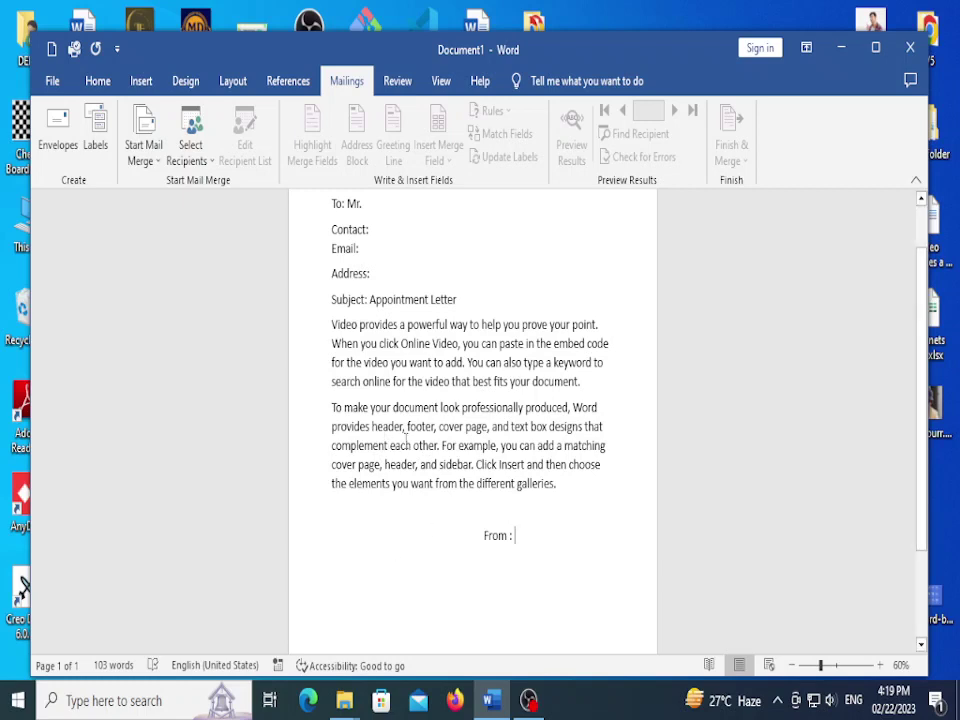
scroll(472, 528, up, 1)
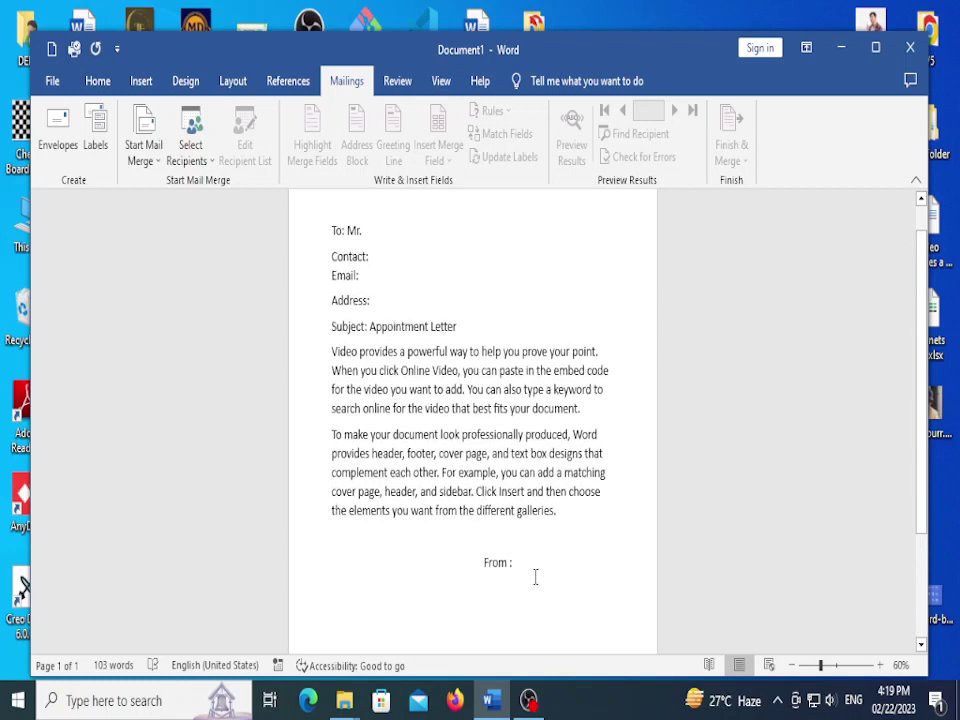
scroll(520, 580, up, 1)
click(382, 258)
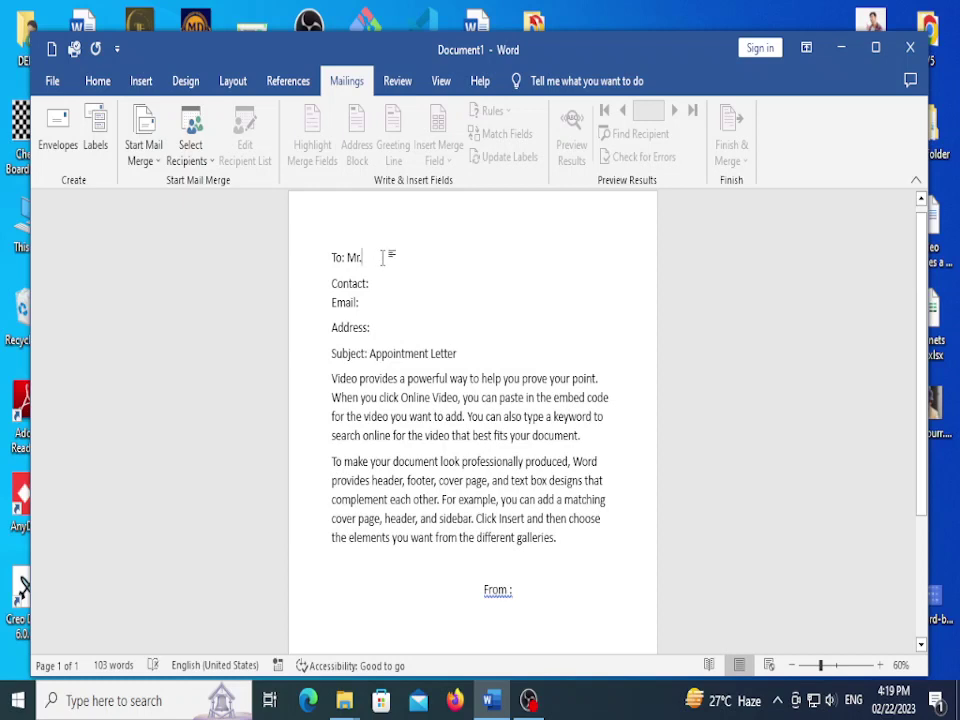
click(510, 590)
key(BackSpace)
key(BackSpace)
text(:)
key(ctrl+a)
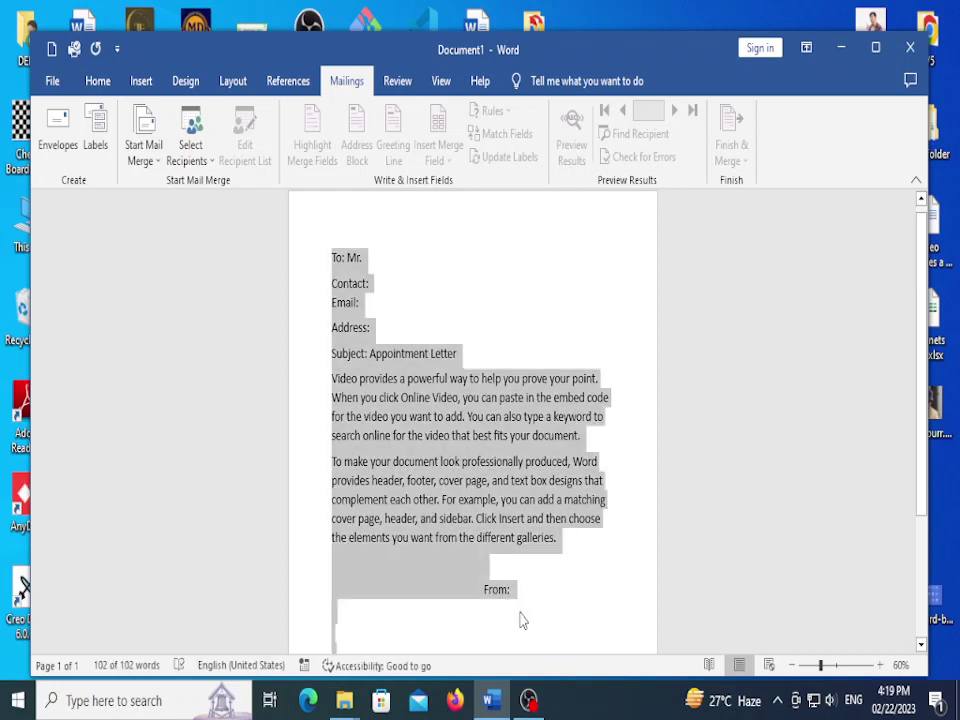
key(Delete)
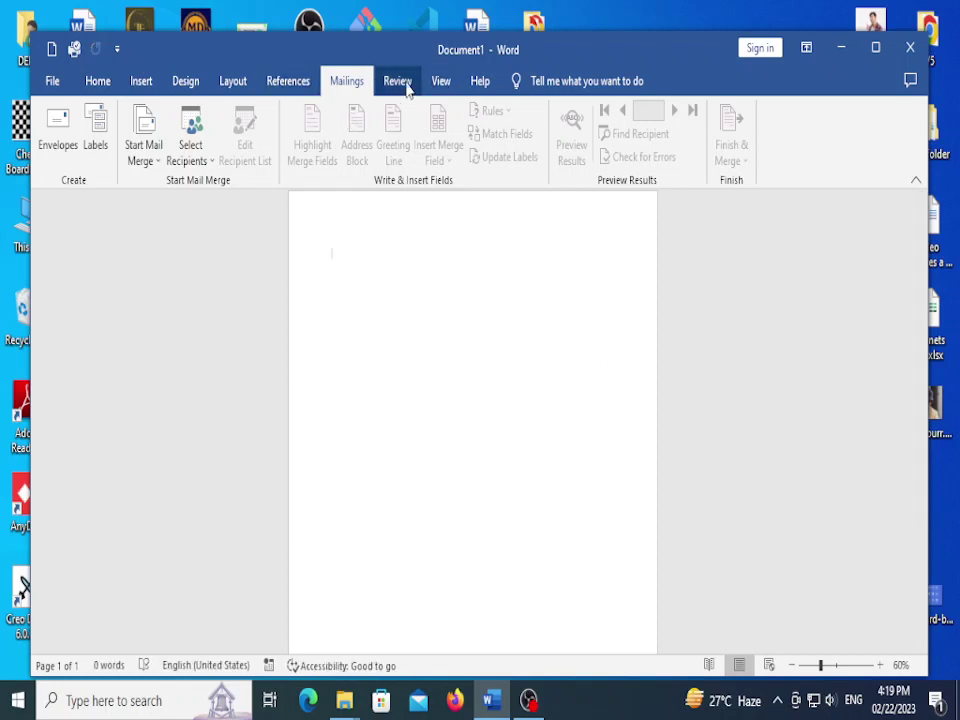
- Start recording a new macro named Appointment from View > Macros
click(398, 82)
click(441, 82)
click(801, 142)
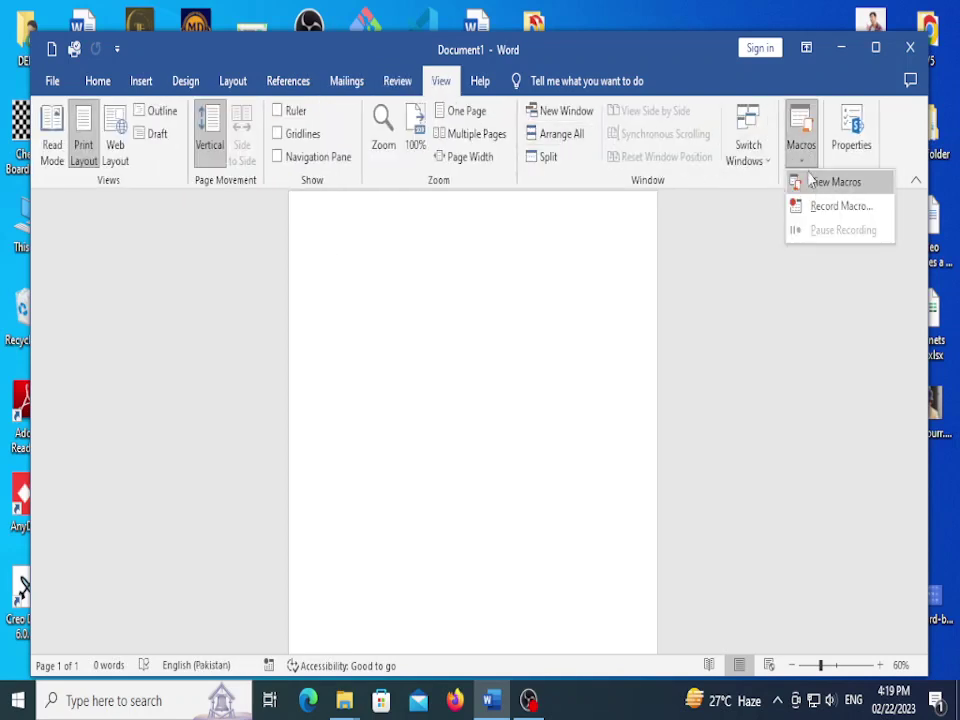
click(822, 207)
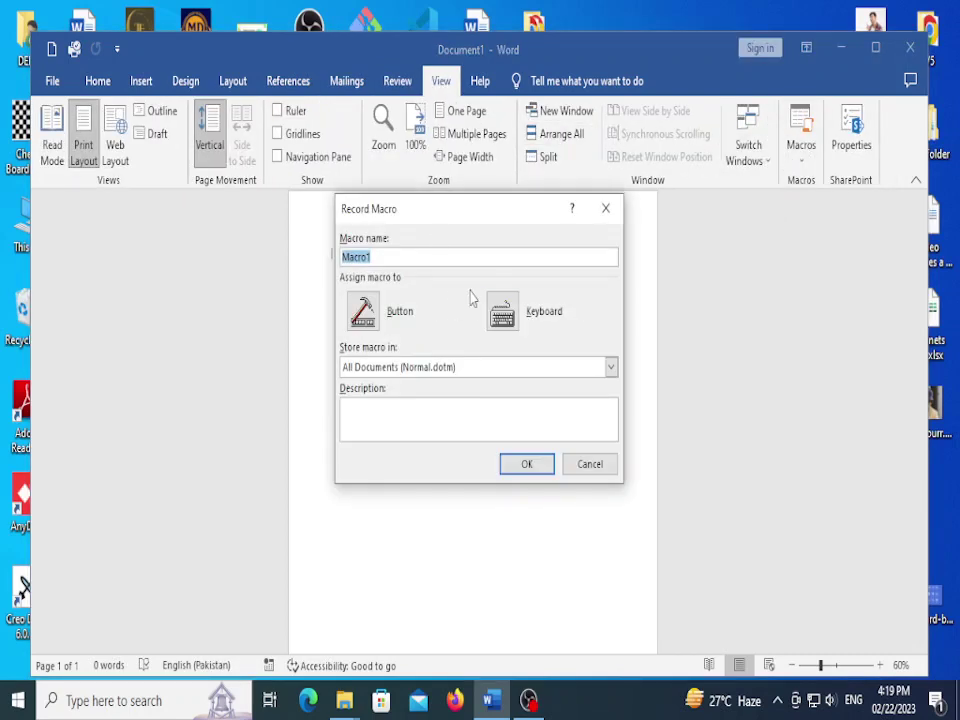
text(Appoin)
text(tment)
- Assign the unused Alt+Ctrl+A shortcut to the Appointment macro and begin recording
click(502, 312)
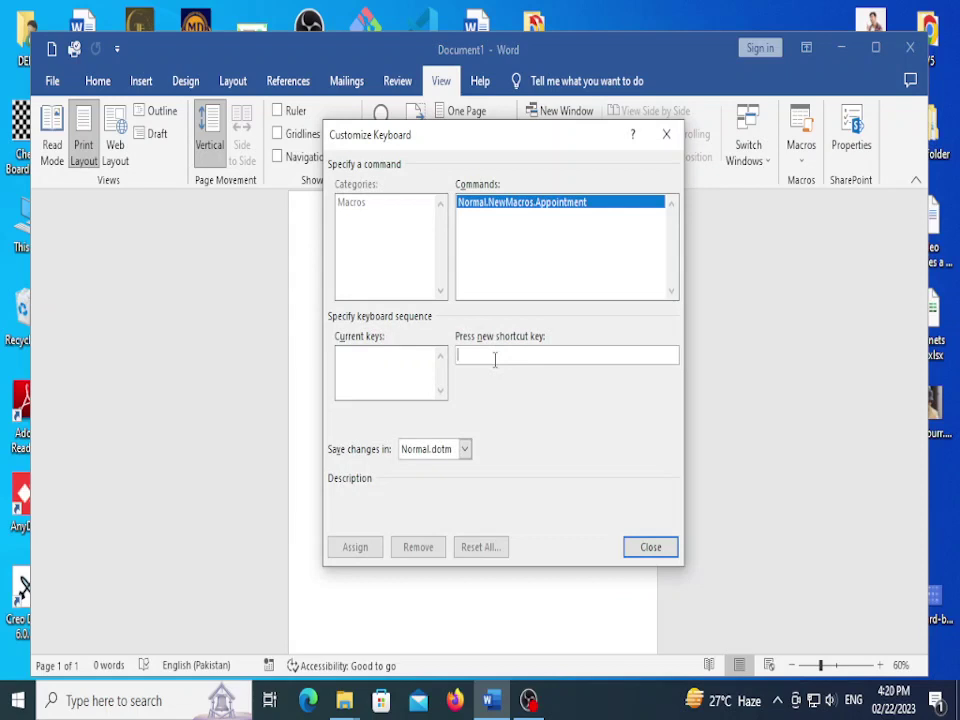
key(ctrl+alt+a)
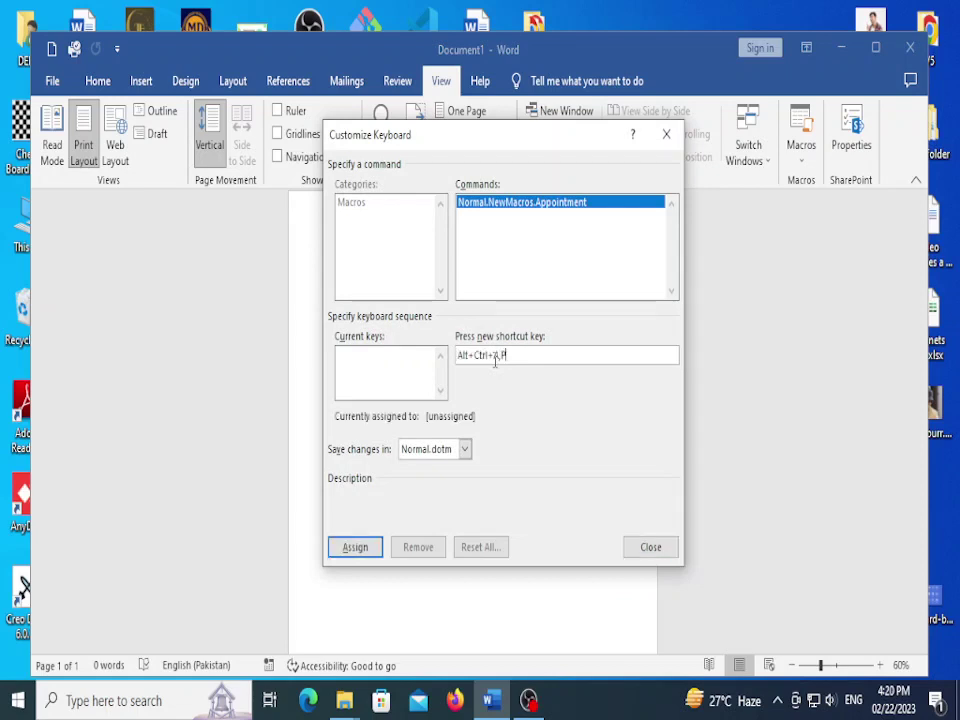
key(p)
key(BackSpace)
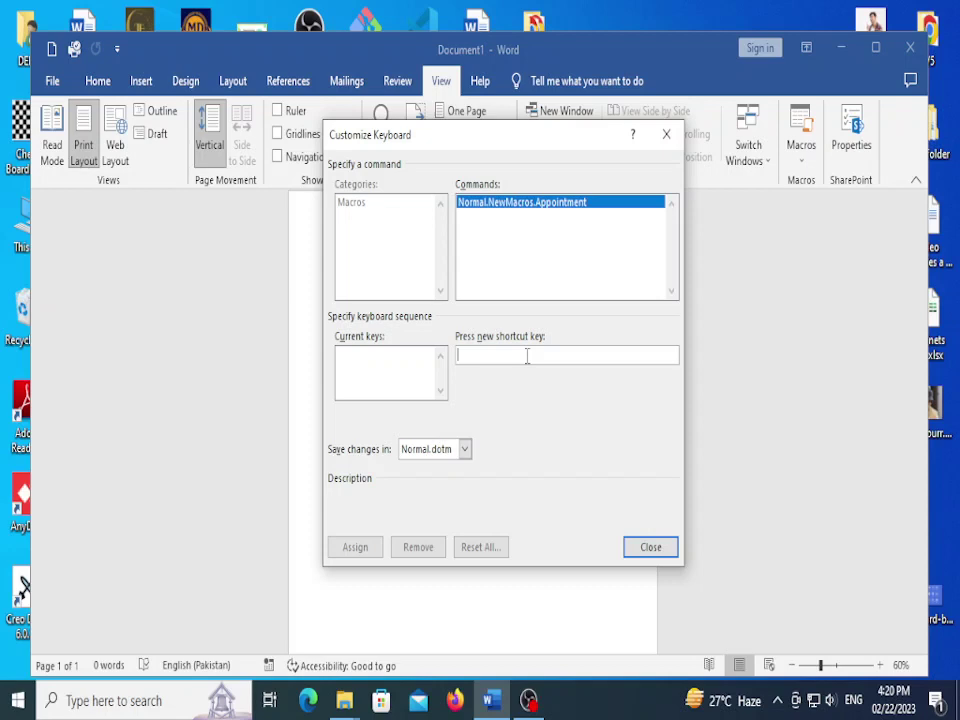
key(ctrl+alt+p)
key(BackSpace)
key(ctrl+alt+a)
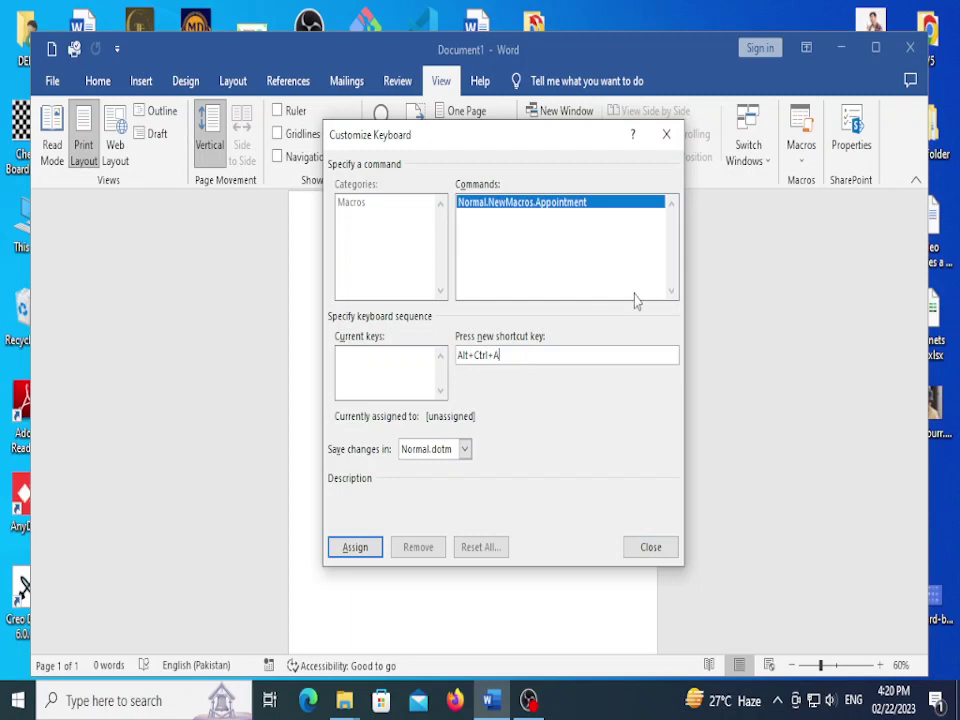
click(348, 548)
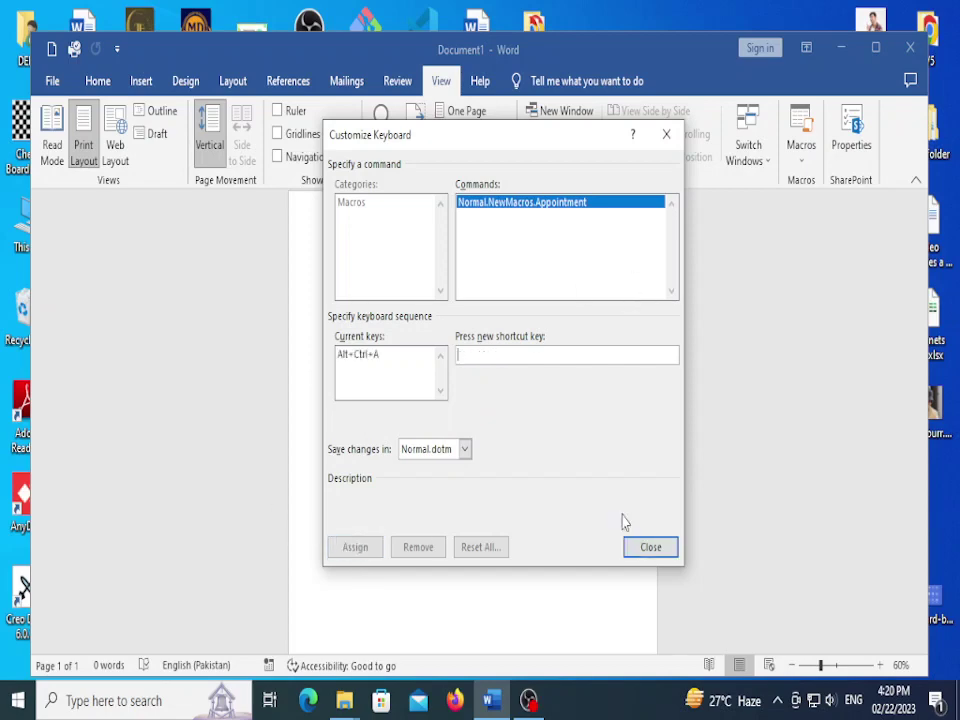
click(650, 549)
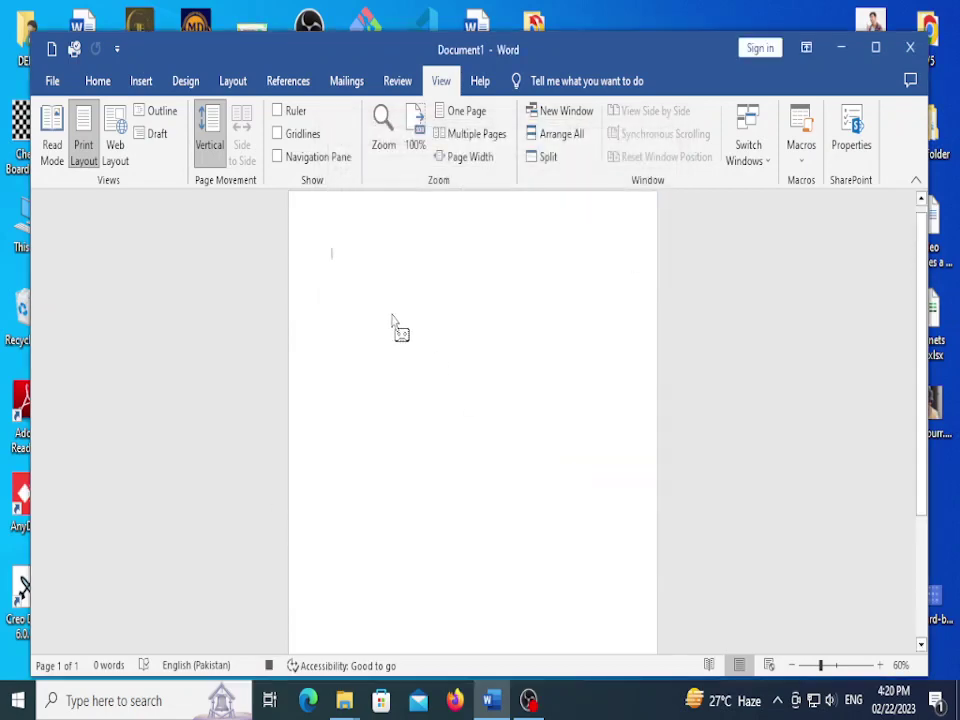
- Paste the letter and stop recording the Appointment macro
key(ctrl+v)
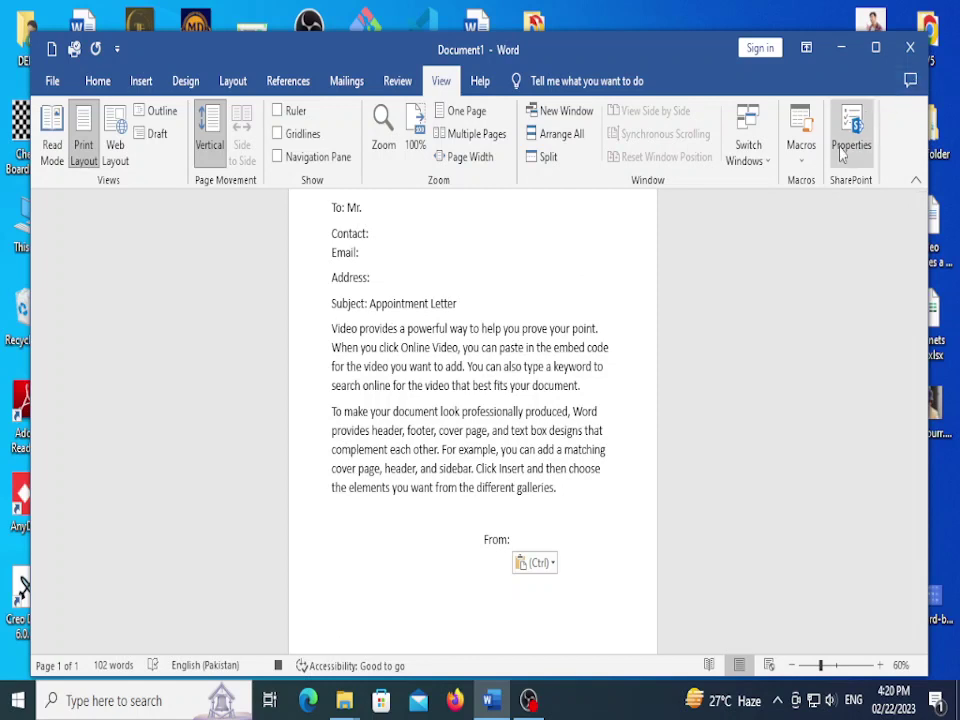
click(804, 158)
click(814, 204)
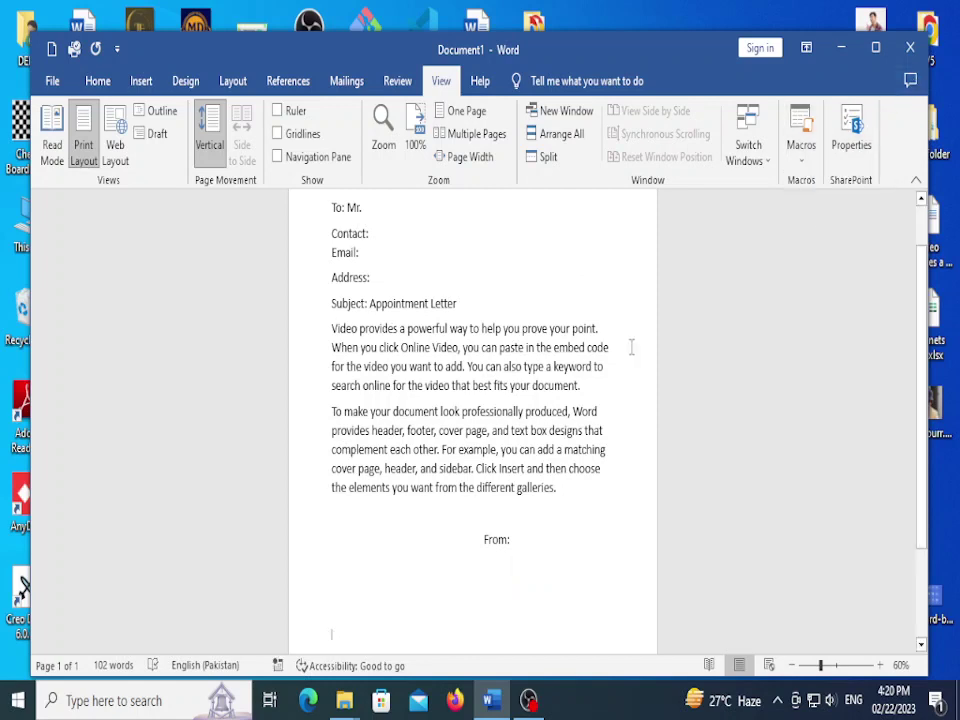
- Clear the page and close Word without saving
key(ctrl+a)
key(ctrl+c)
key(Delete)
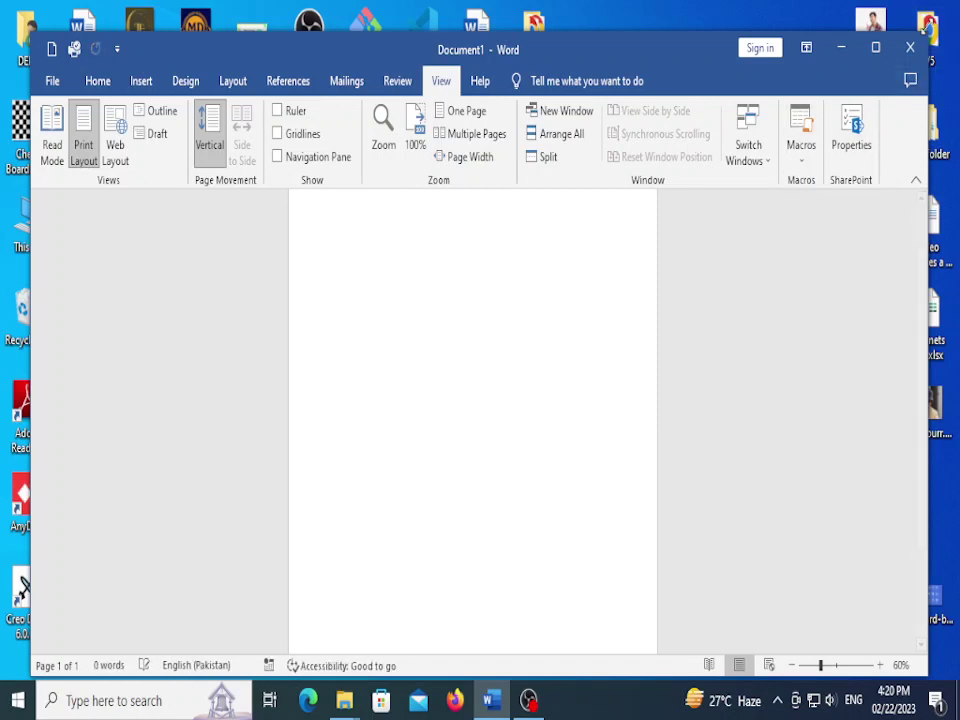
click(910, 47)
click(480, 388)
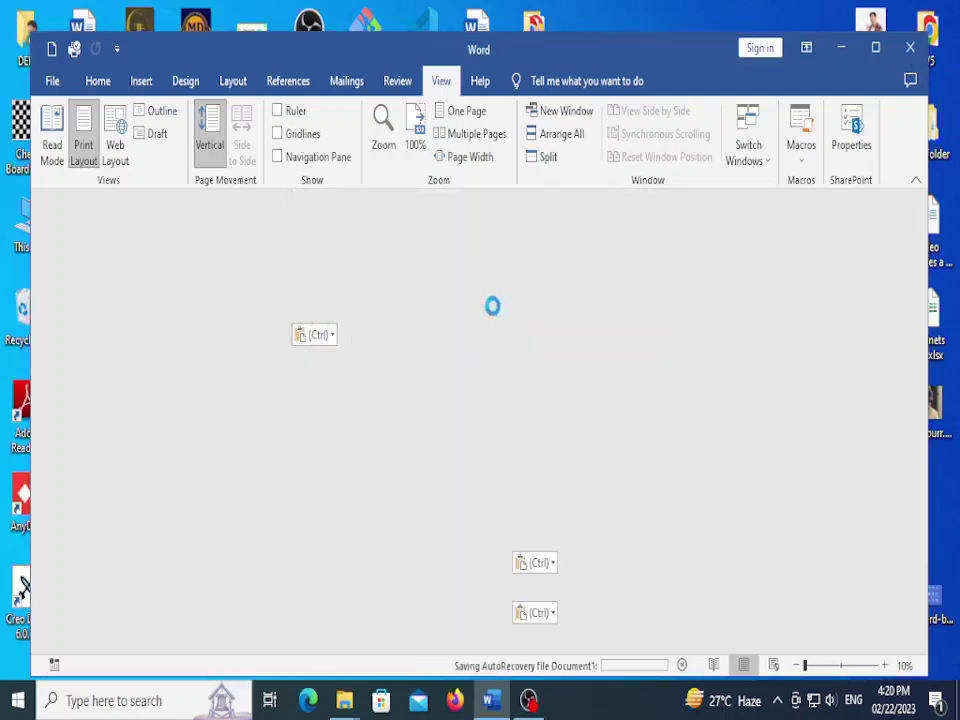
right_click(497, 262)
click(538, 330)
- Relaunch Word via Run 'winword', open a blank document and replay the macro to restore the letter
key(super+r)
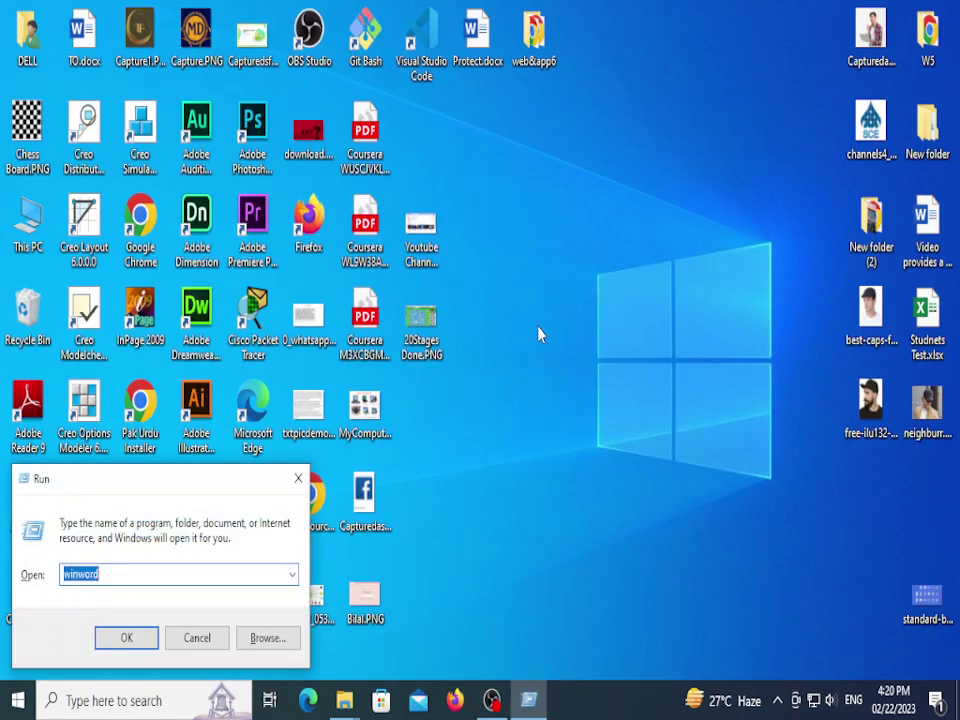
key(Return)
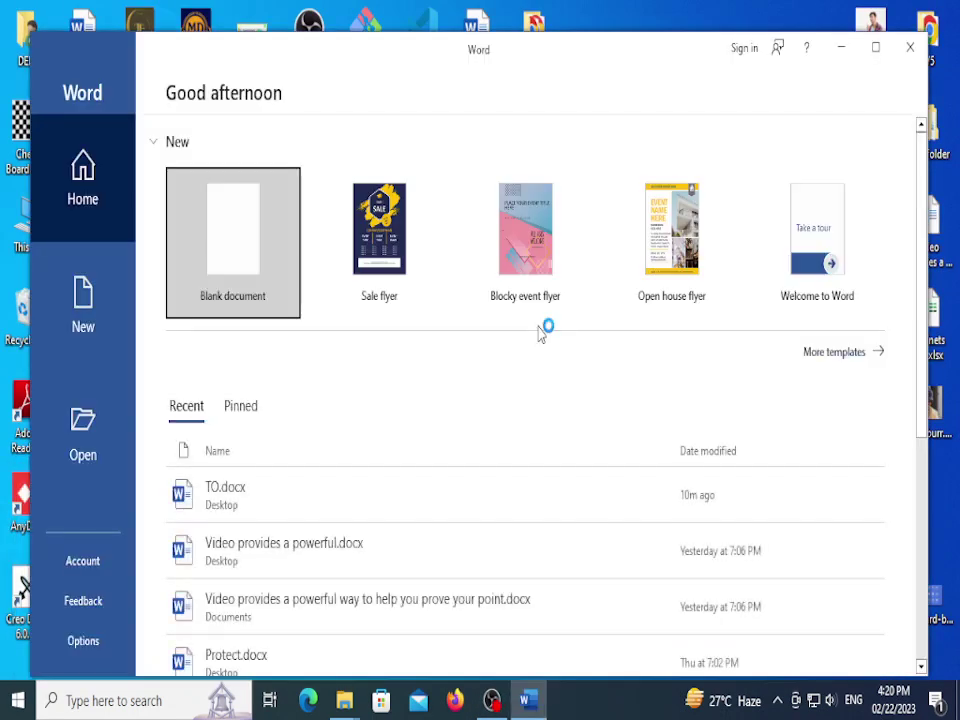
key(Return)
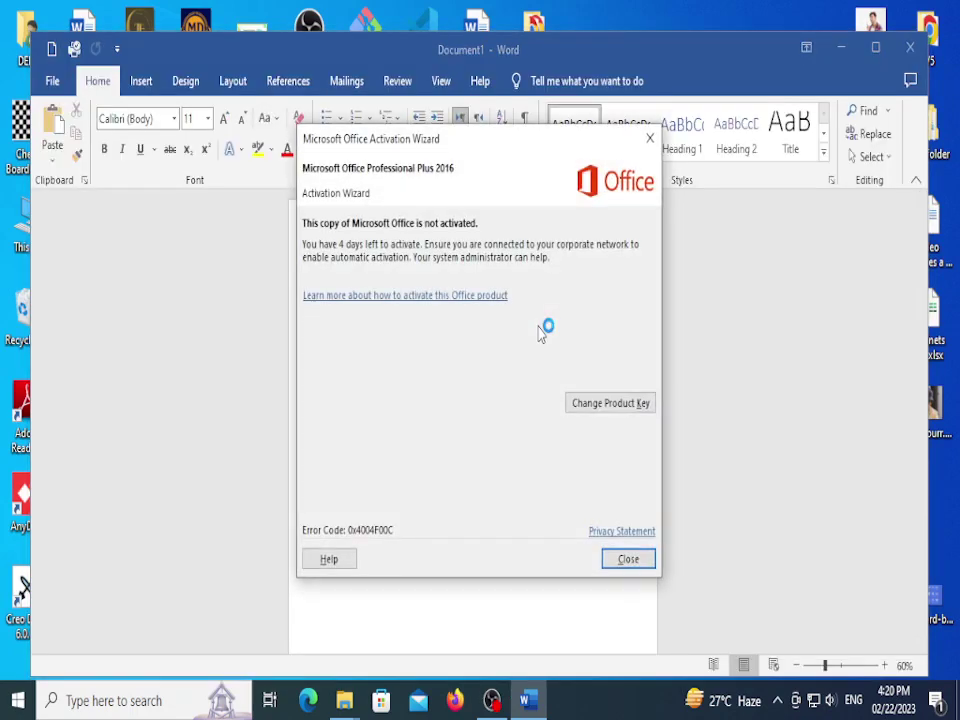
click(622, 559)
key(ctrl+v)
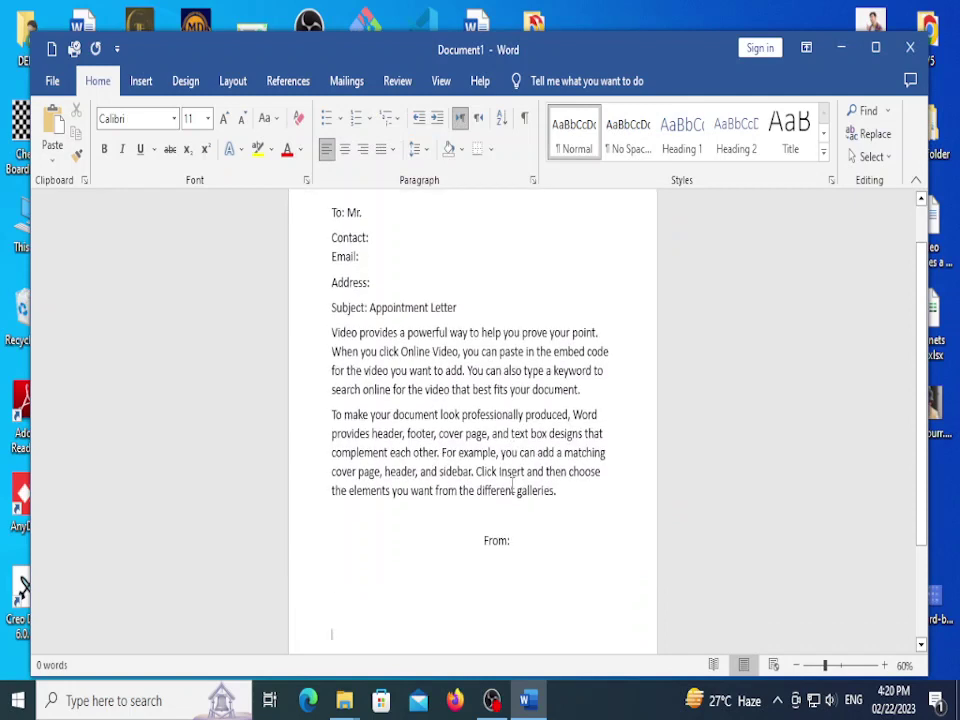
scroll(512, 485, down, 1)
scroll(512, 485, up, 2)
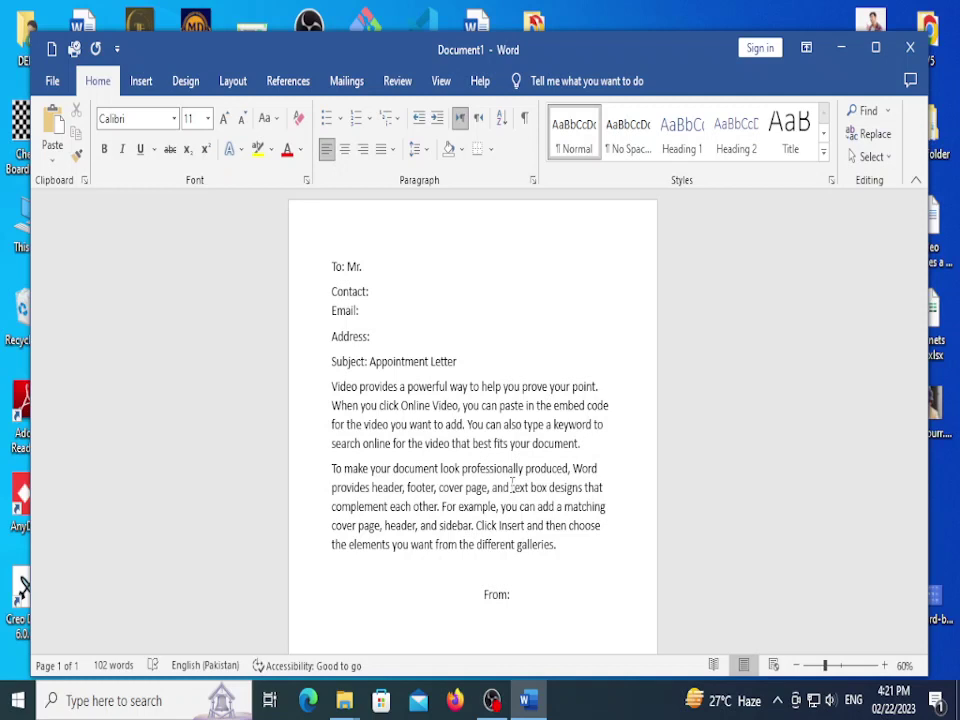
- Fill in the recipient's name, contact number, e-mail address and postal address
click(380, 268)
text(Bilal)
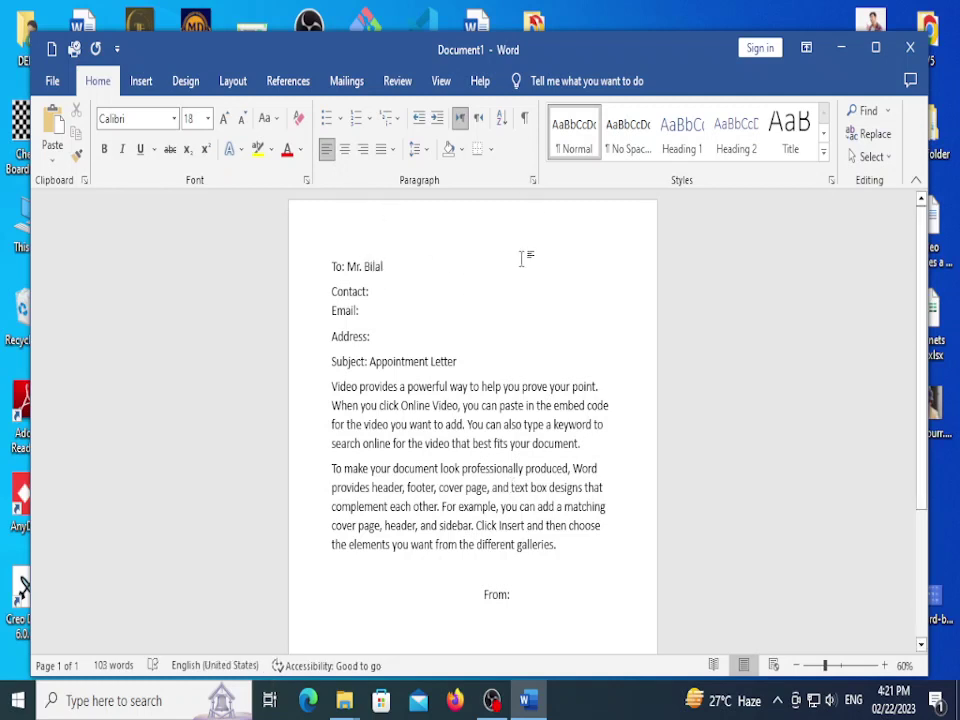
click(423, 292)
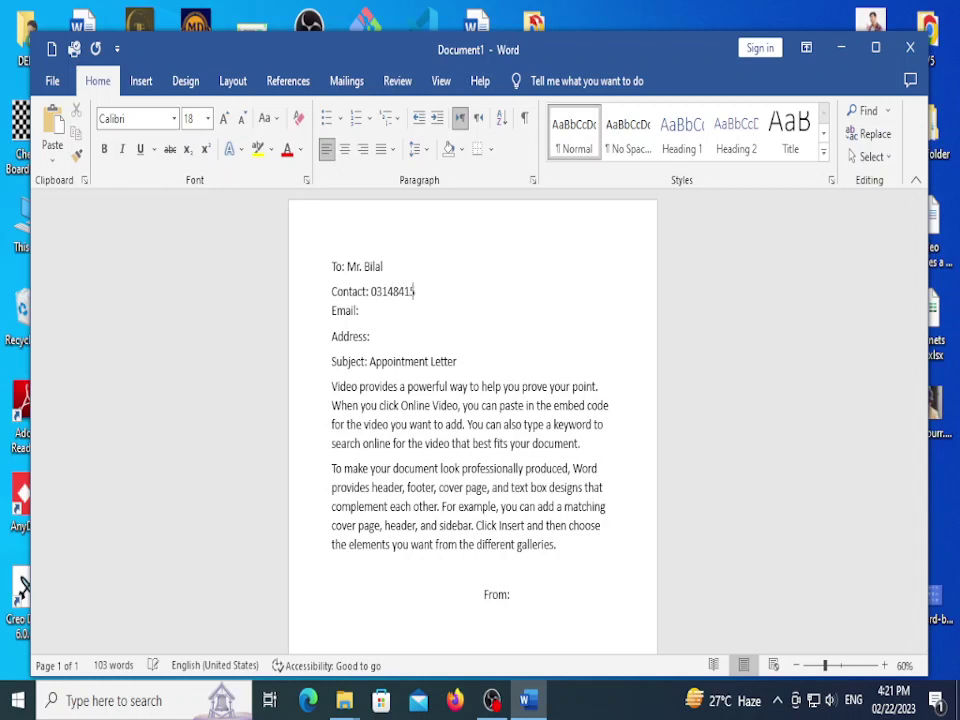
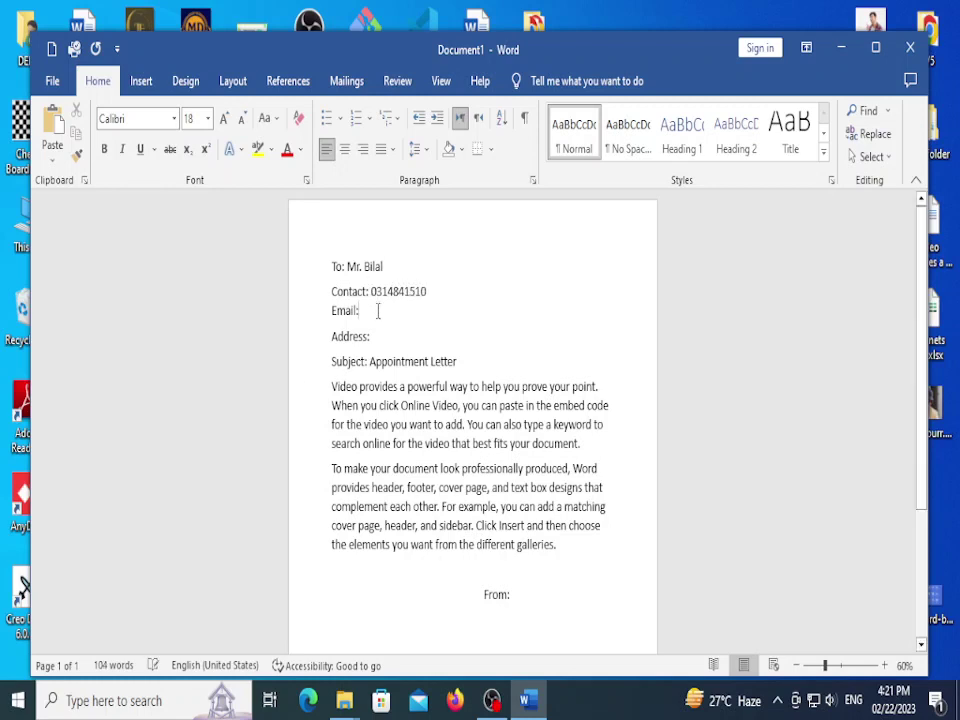
click(375, 311)
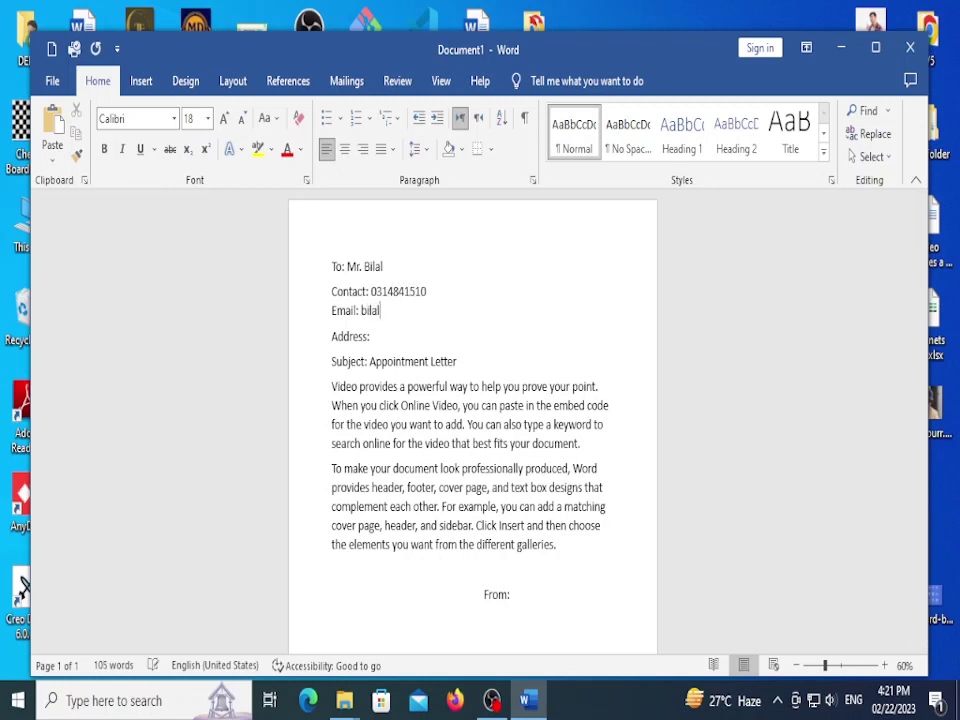
click(415, 337)
text(Balida Town)
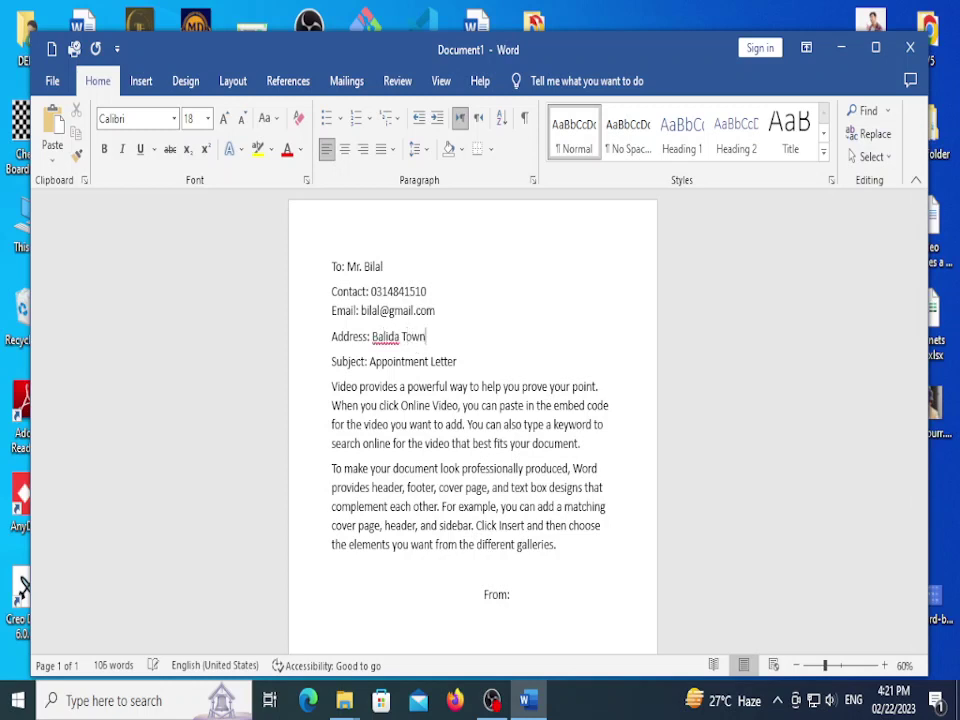
- Complete the closing line as 'From: Sindh Police'
click(546, 594)
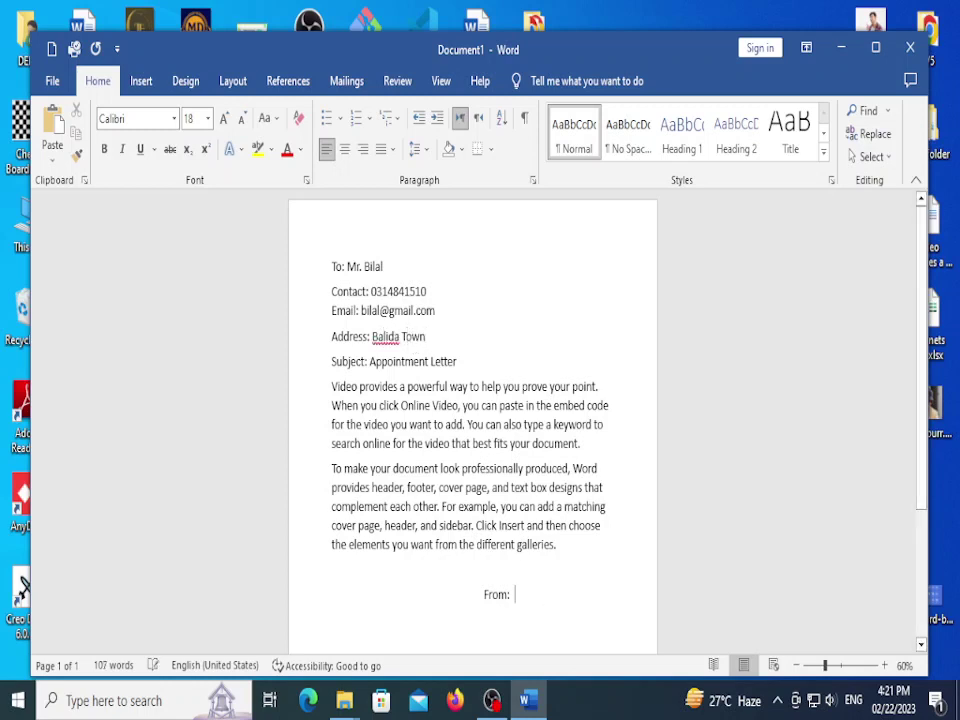
text(Police T)
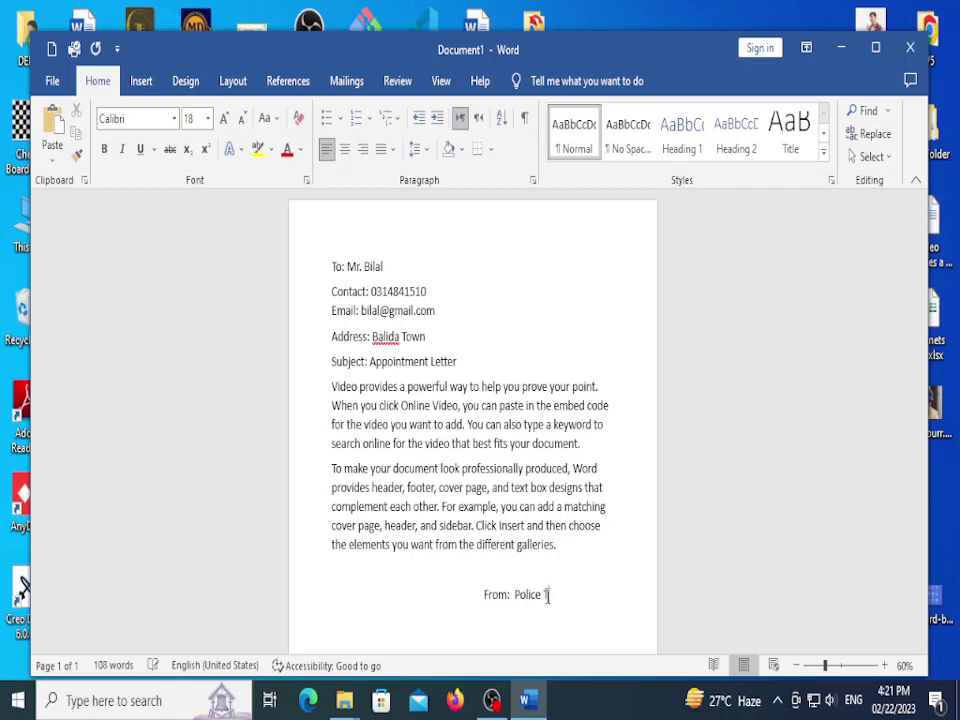
text(ra)
key(BackSpace)
key(BackSpace)
key(BackSpace)
key(BackSpace)
key(BackSpace)
key(BackSpace)
key(BackSpace)
key(BackSpace)
key(BackSpace)
text(Sindh Po)
text(lice)
- Add a second page and paste a copy of the letter onto it
scroll(337, 517, down, 1)
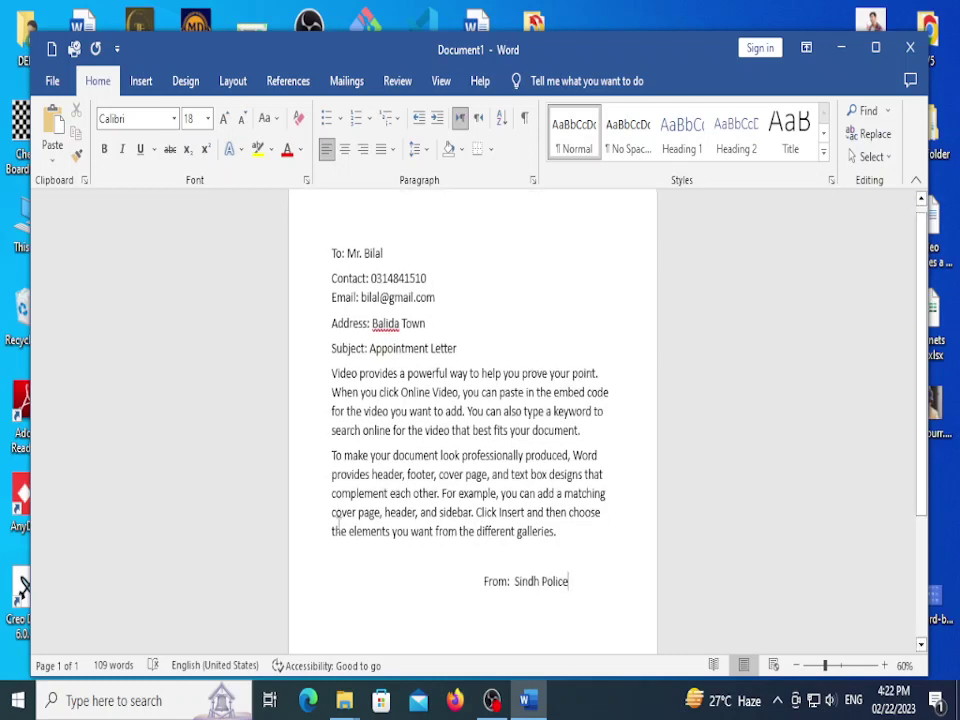
scroll(491, 570, down, 3)
key(Return)
key(Return)
key(Return)
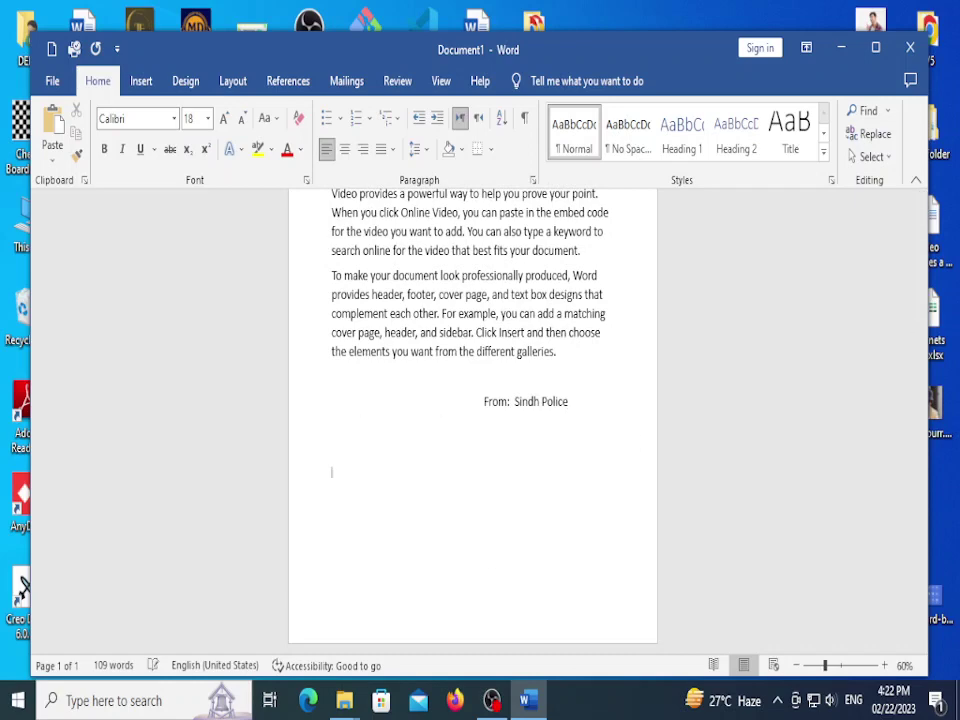
key(Return)
key(Return)
key(Return)
scroll(596, 345, up, 1)
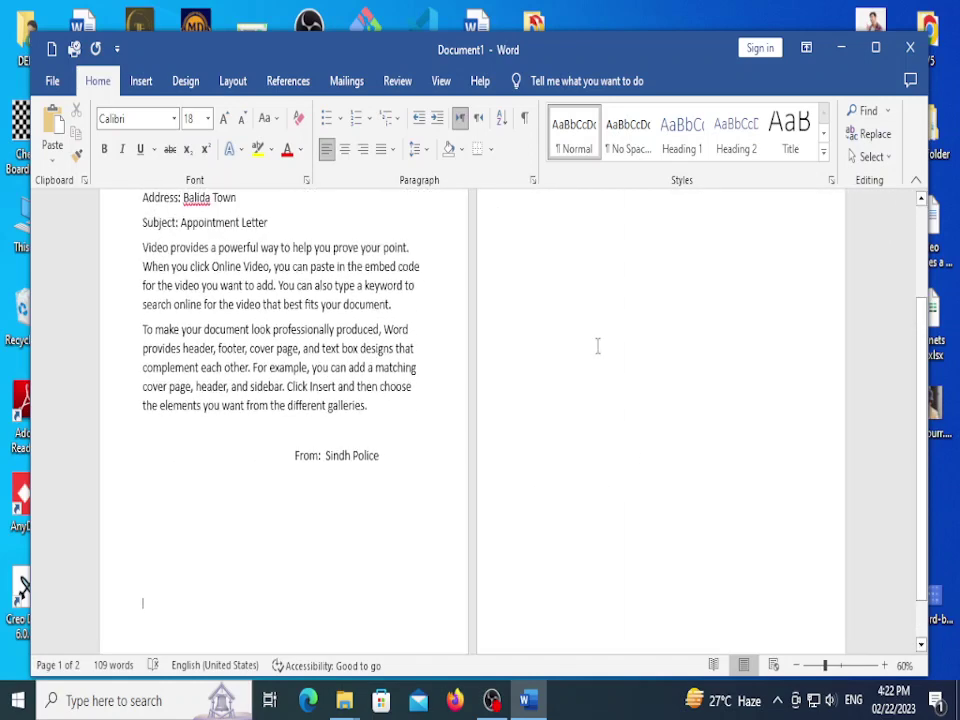
scroll(491, 381, up, 2)
click(405, 540)
click(525, 288)
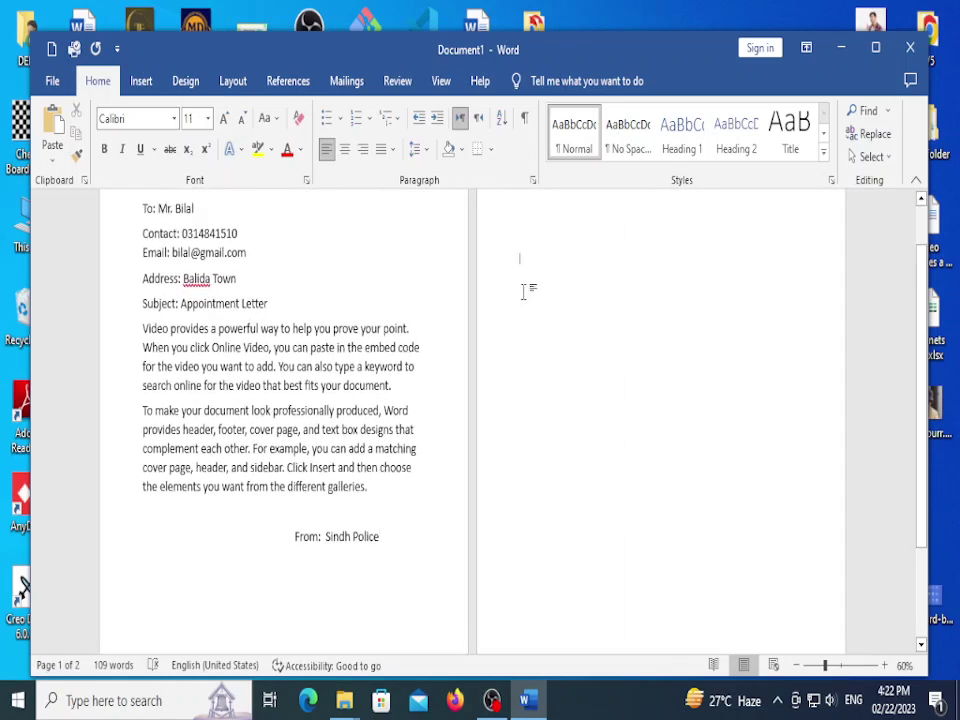
scroll(525, 290, up, 1)
key(ctrl+v)
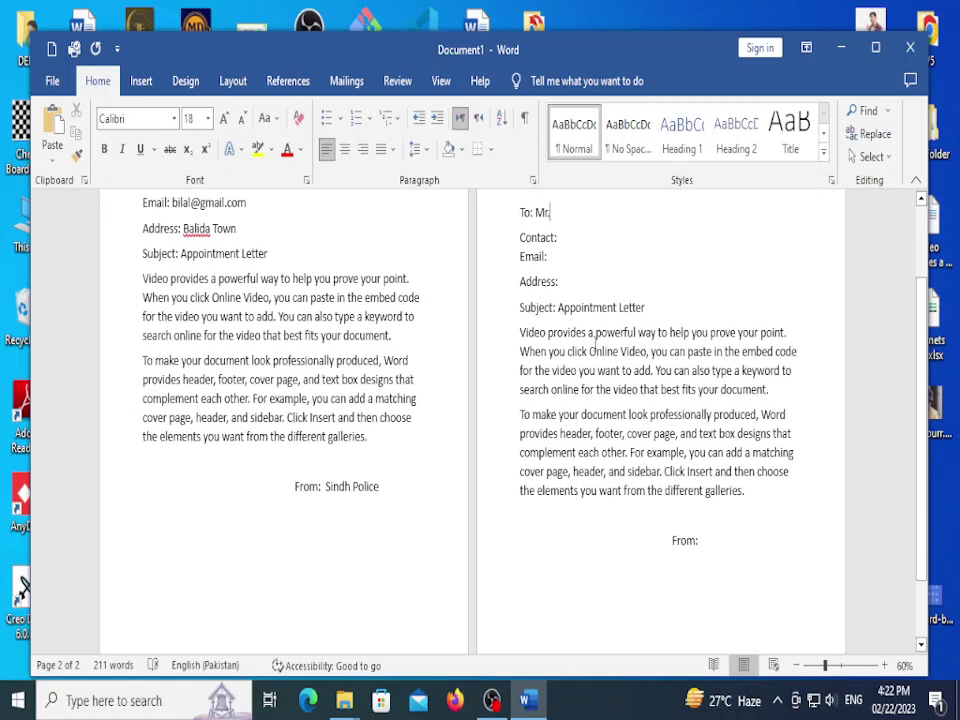
- Delete the page 2 copy and undo back to a one-page letter ending at 'From:'
scroll(562, 217, up, 1)
drag(748, 640, 489, 250)
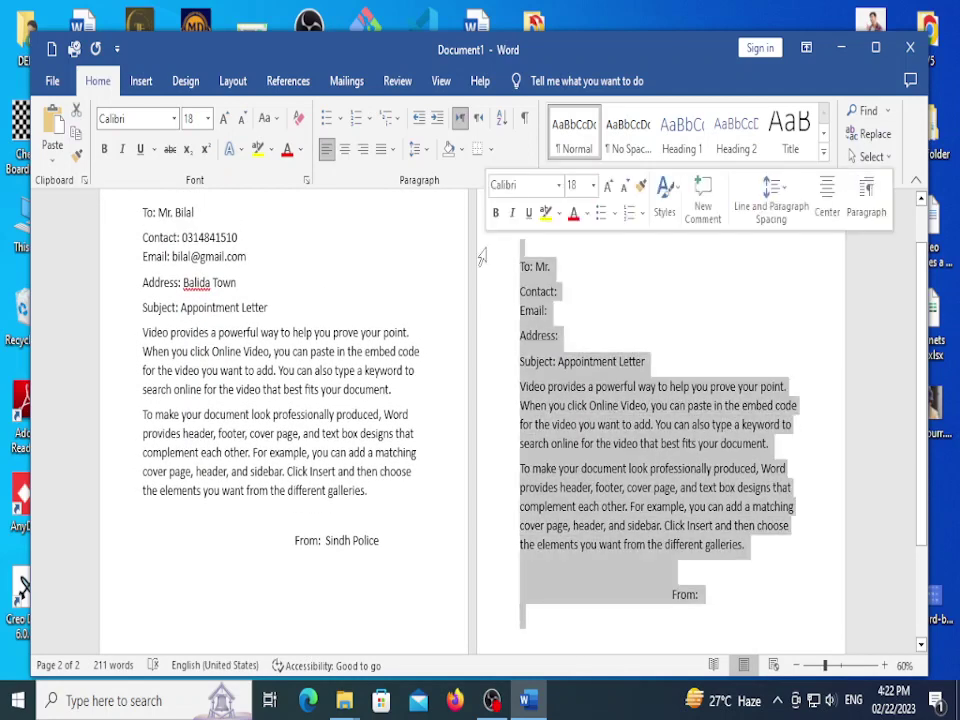
key(Delete)
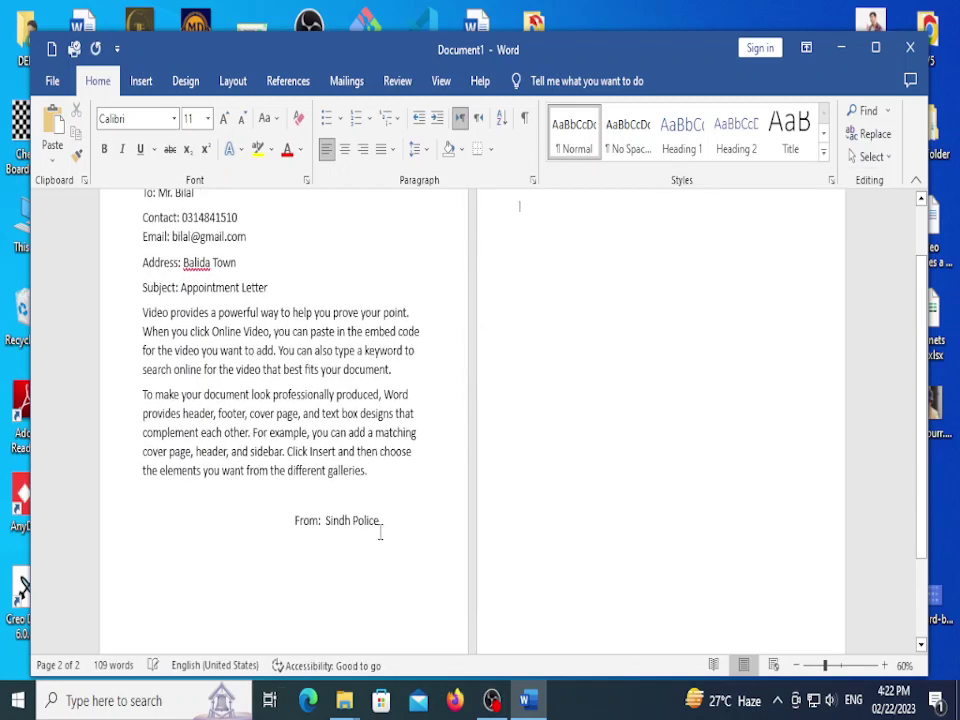
key(Up)
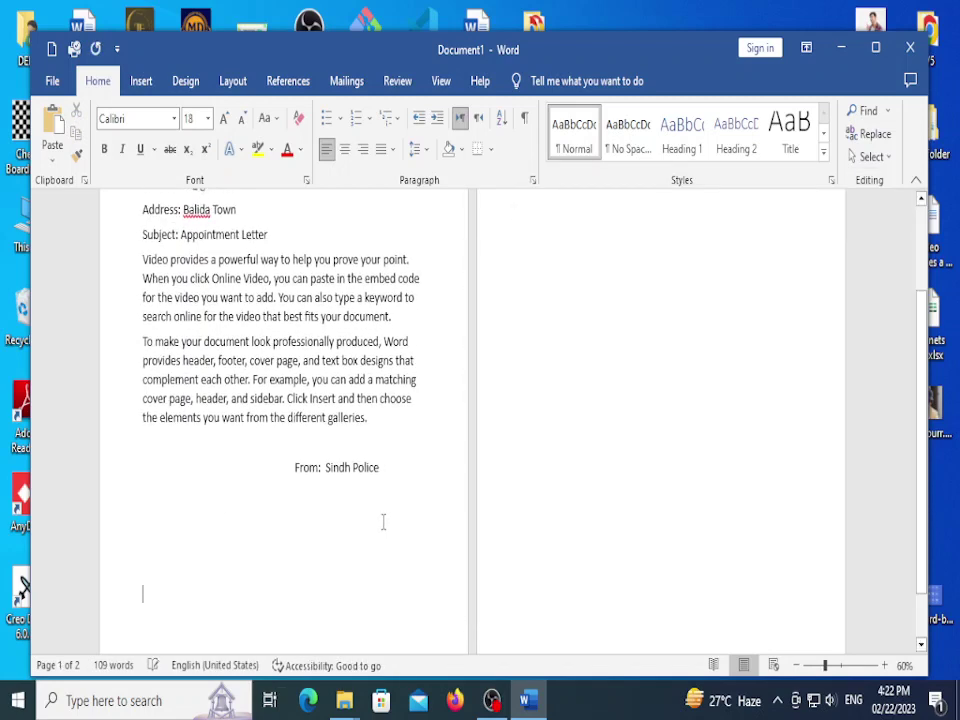
scroll(383, 521, down, 1)
scroll(388, 510, down, 2)
scroll(389, 511, up, 2)
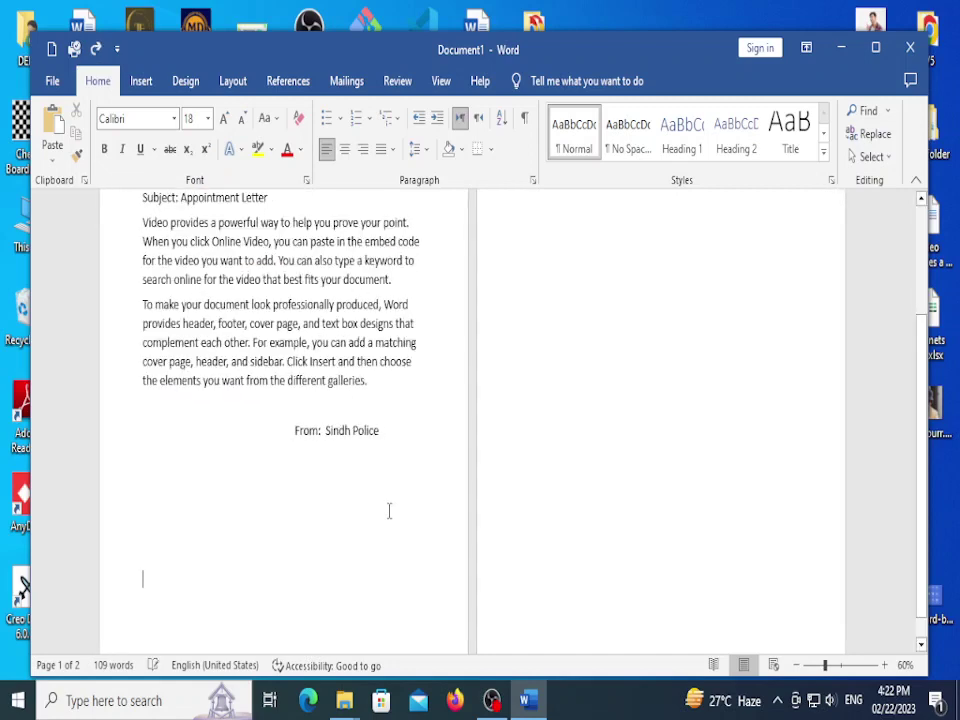
scroll(389, 511, up, 2)
key(ctrl+z)
key(ctrl+z)
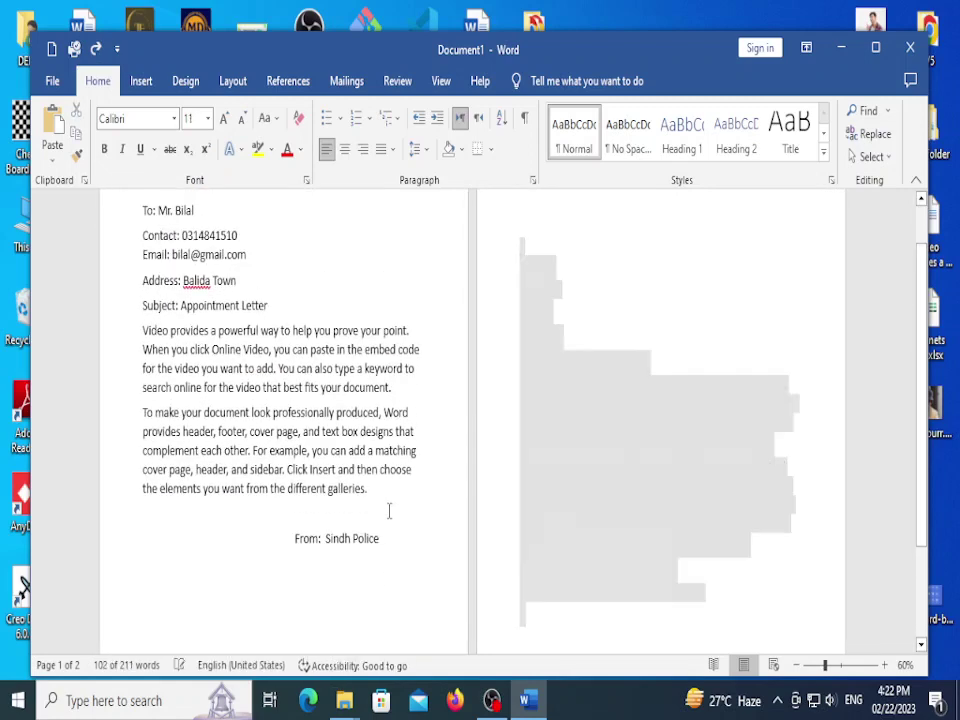
key(ctrl+z)
key(ctrl+z)
scroll(531, 440, up, 1)
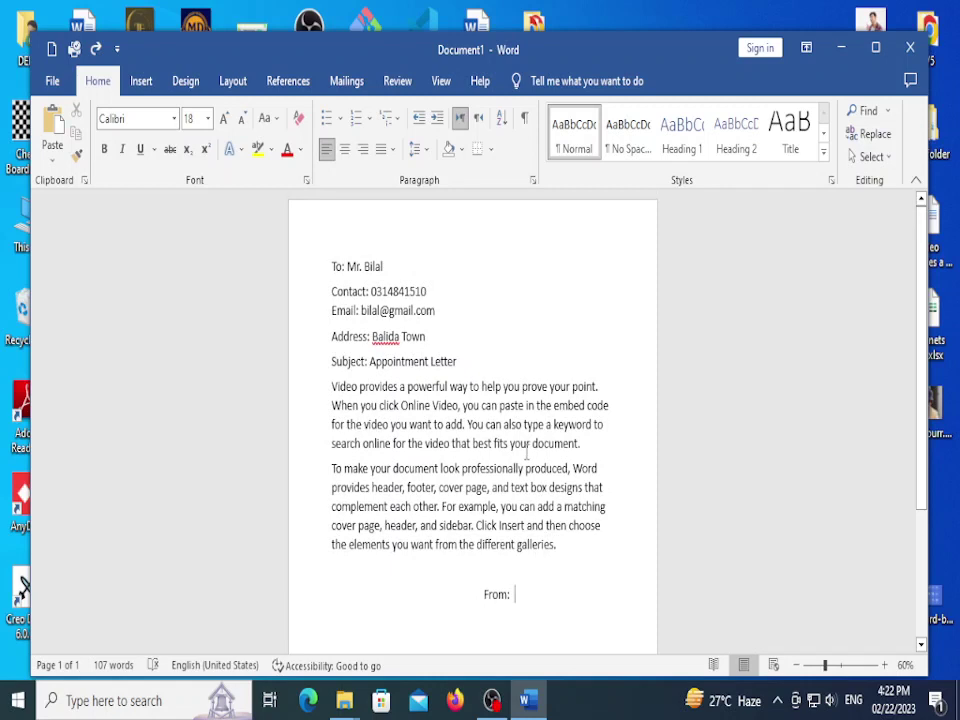
- Open the Mailings tab's Select Recipients dropdown of recipient-list sources
click(347, 81)
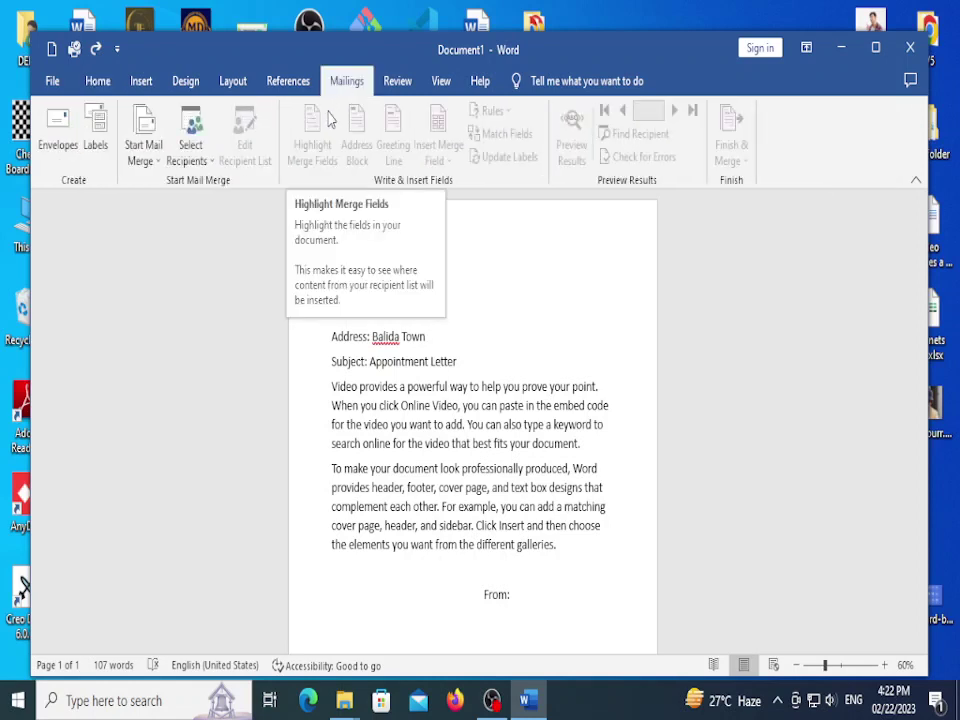
click(200, 168)
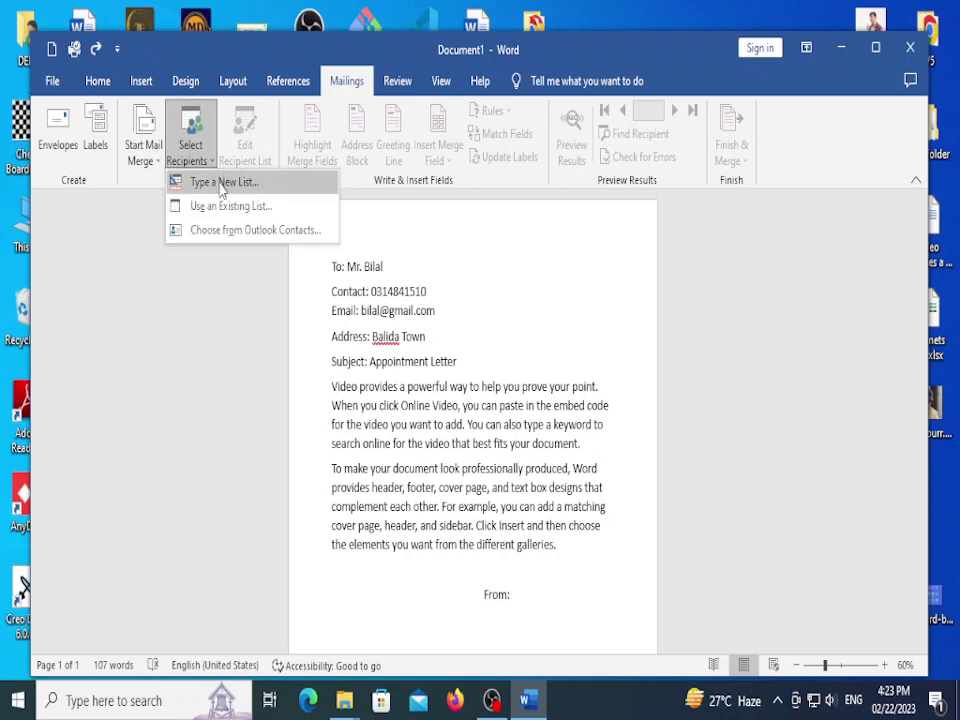
- Start a new recipient list, try deleting Title and renaming First Name, then cancel
click(222, 186)
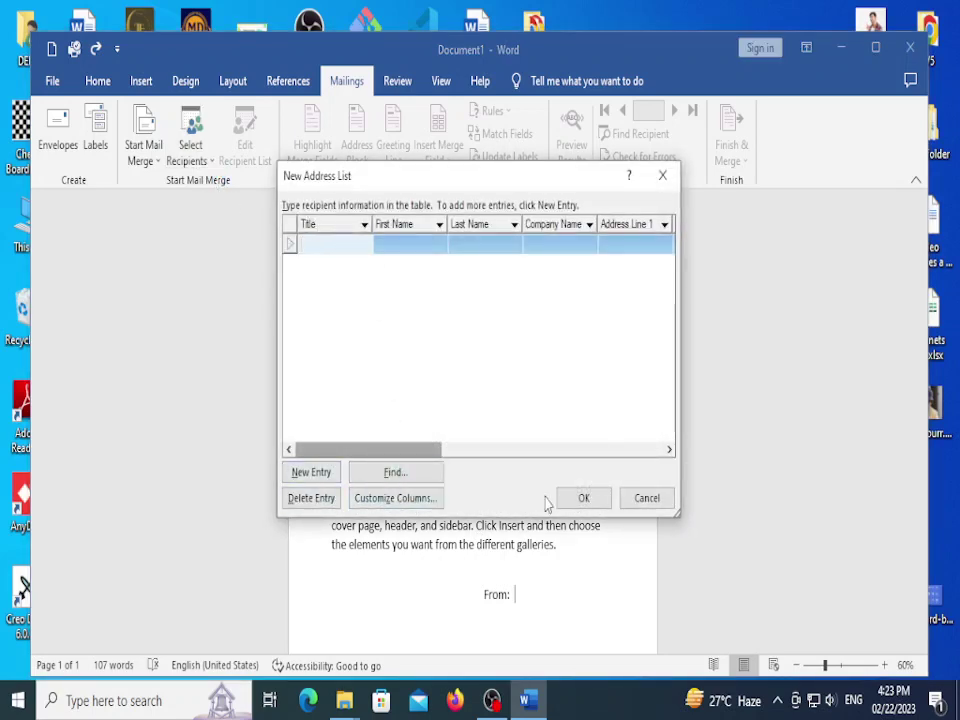
click(405, 503)
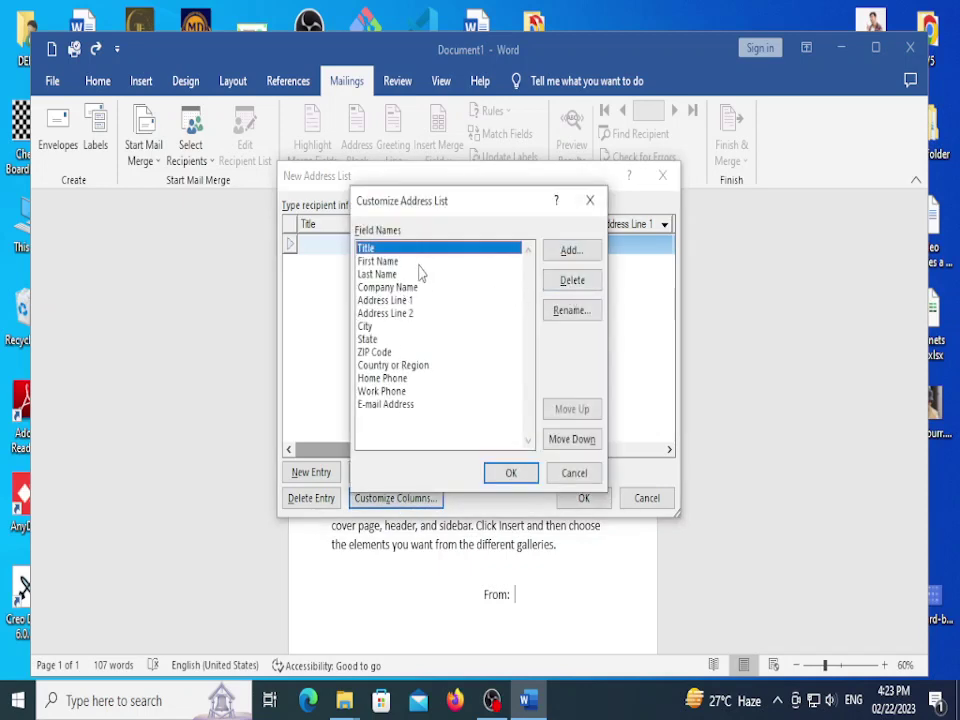
click(556, 282)
click(452, 404)
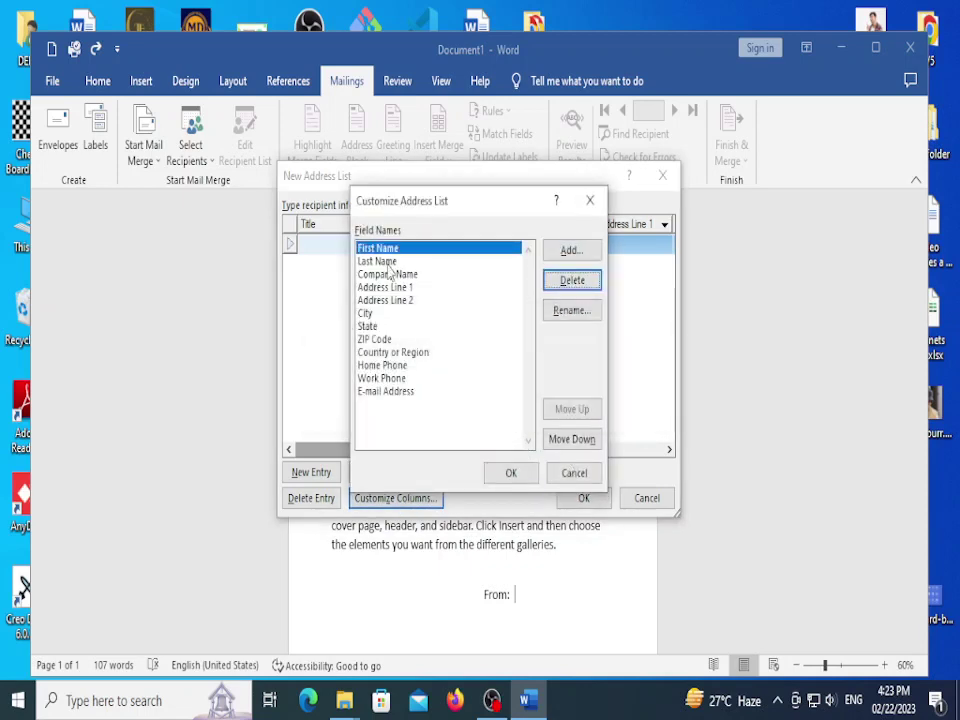
click(578, 313)
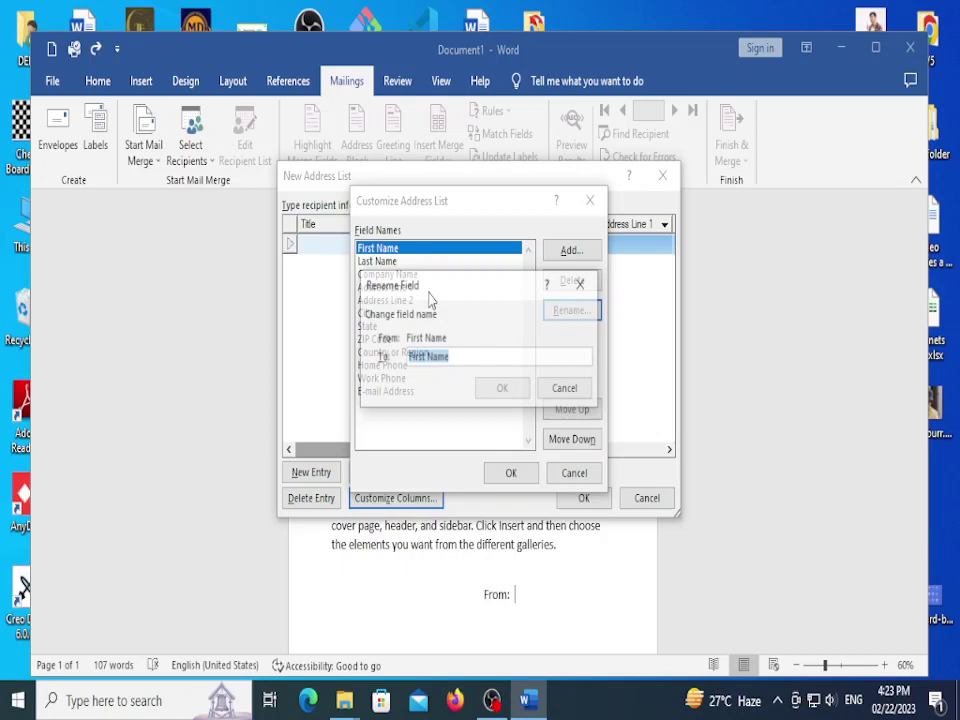
click(428, 357)
key(BackSpace)
key(BackSpace)
key(BackSpace)
key(BackSpace)
key(BackSpace)
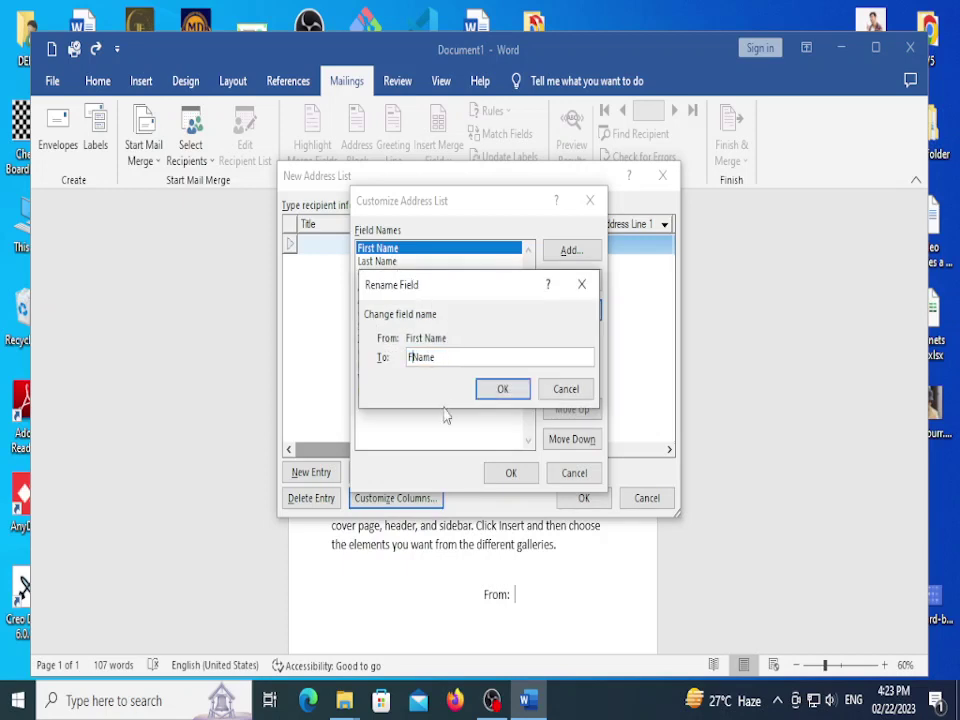
key(BackSpace)
click(504, 390)
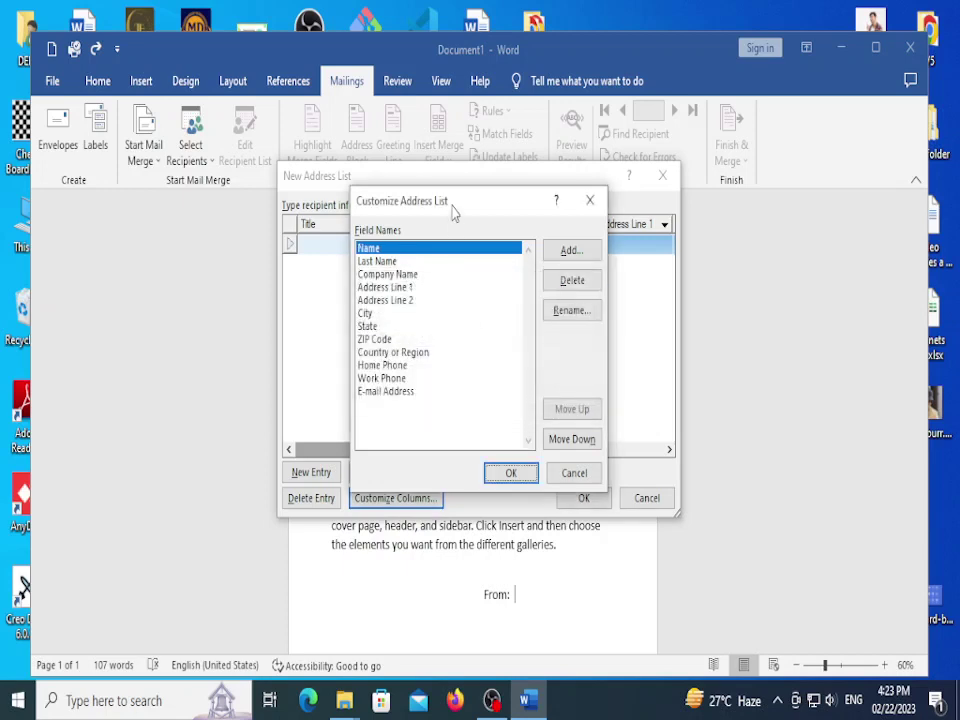
click(574, 470)
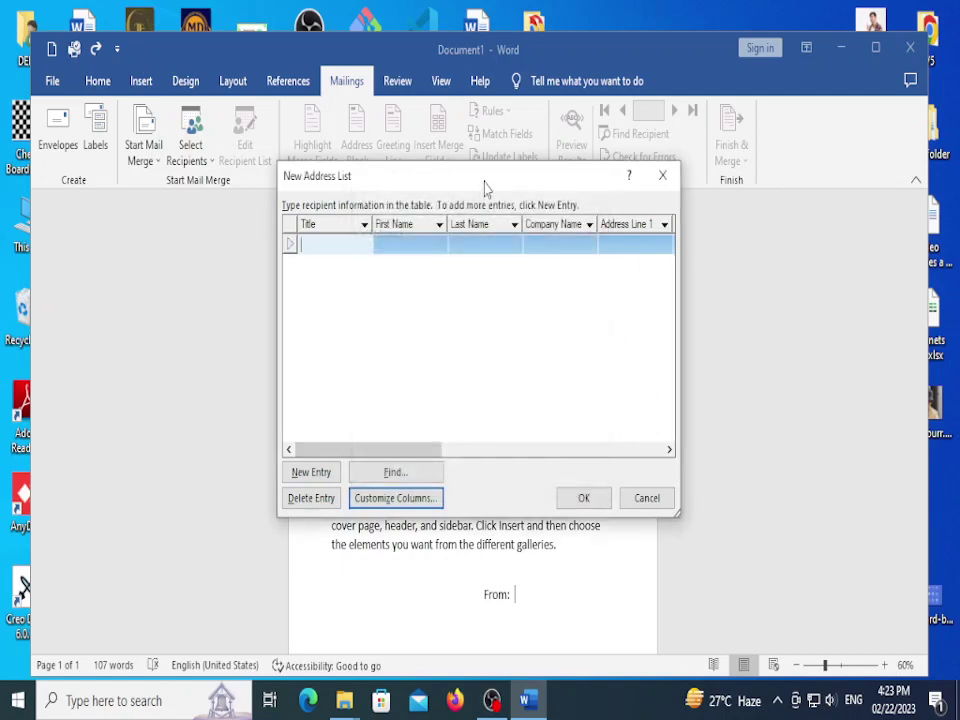
- Reopen the column setup and delete the Title and Last Name fields
mouse_move(484, 184)
mouse_down()
mouse_move(596, 245)
mouse_move(670, 214)
mouse_up()
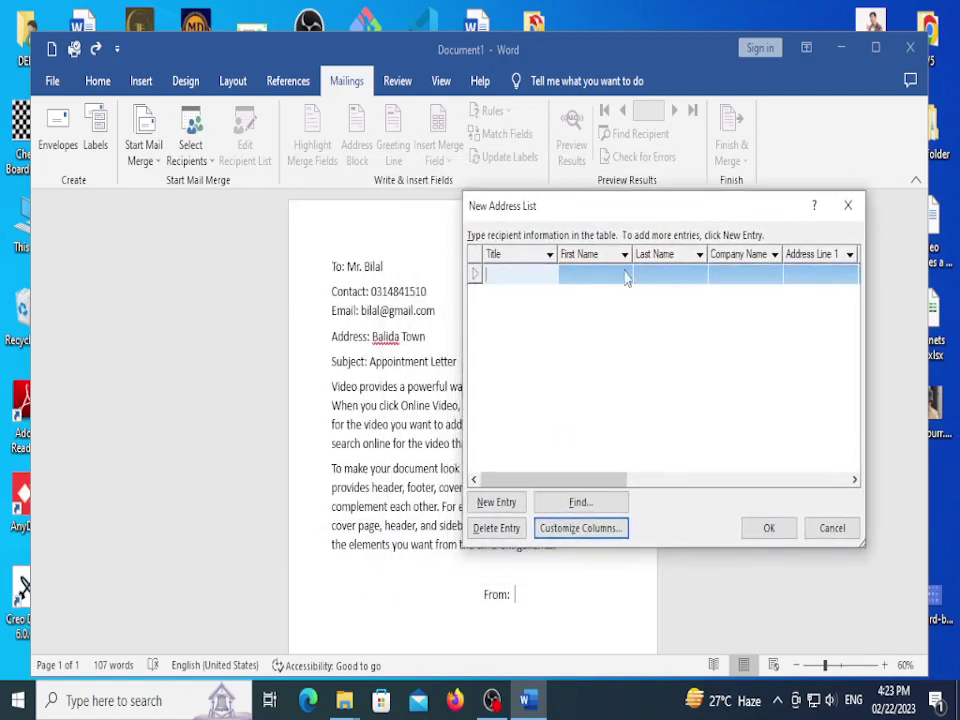
click(589, 530)
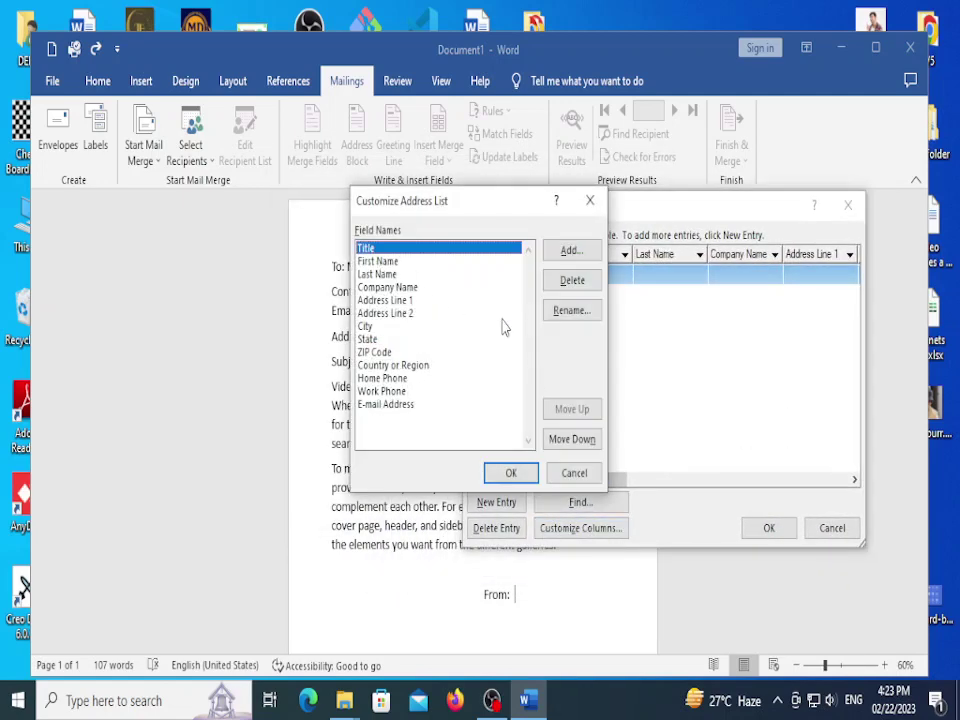
click(572, 280)
click(451, 402)
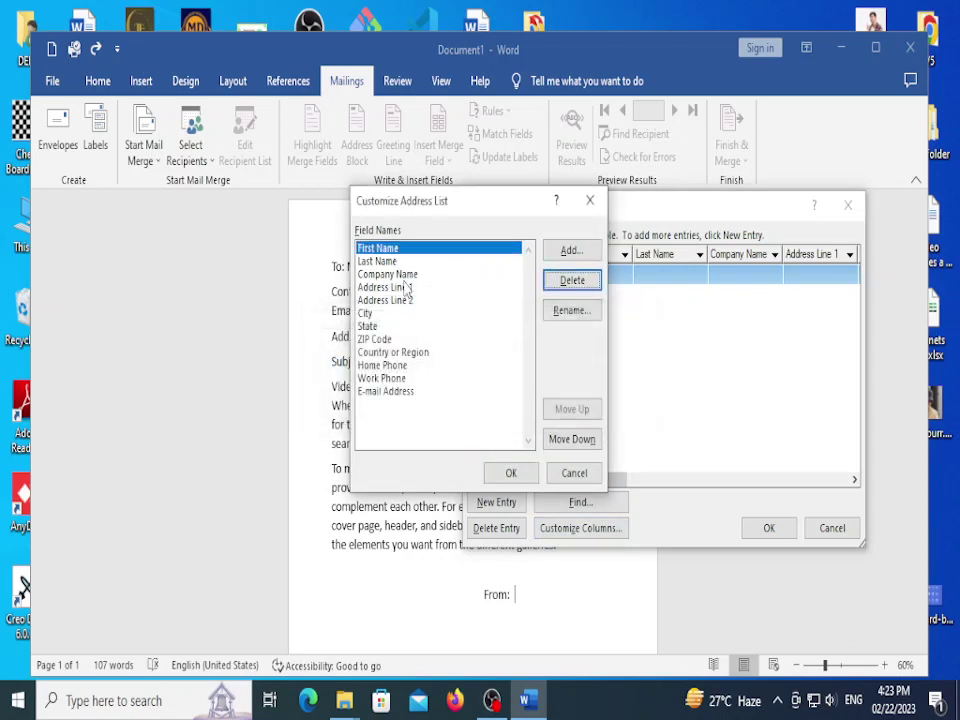
click(400, 262)
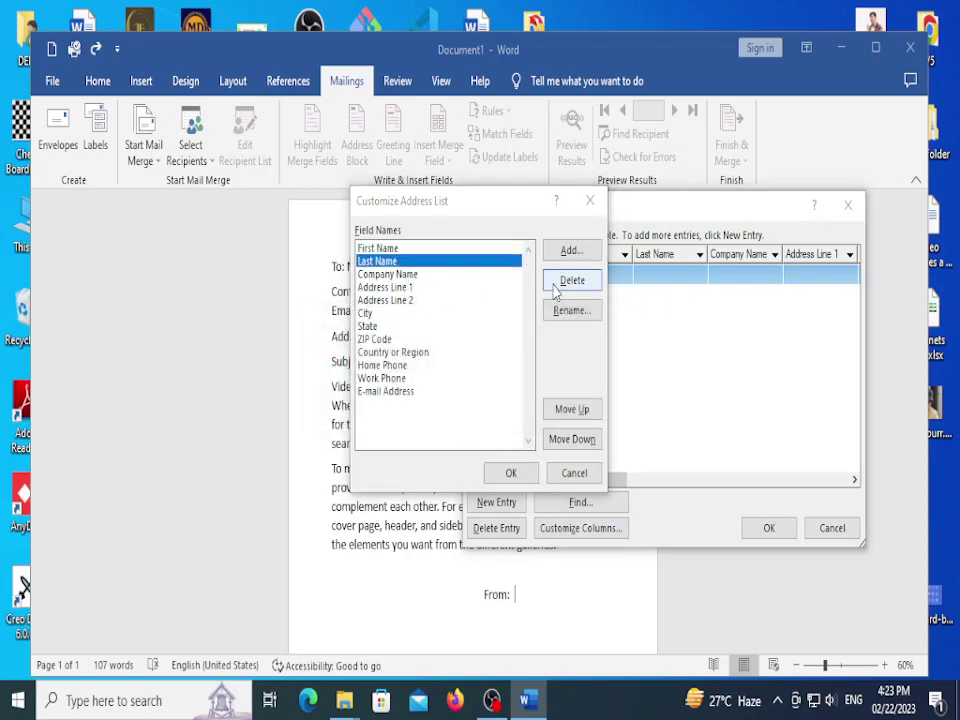
click(570, 281)
click(454, 406)
- Delete the Home Phone and Country or Region fields from the list
drag(470, 201, 650, 247)
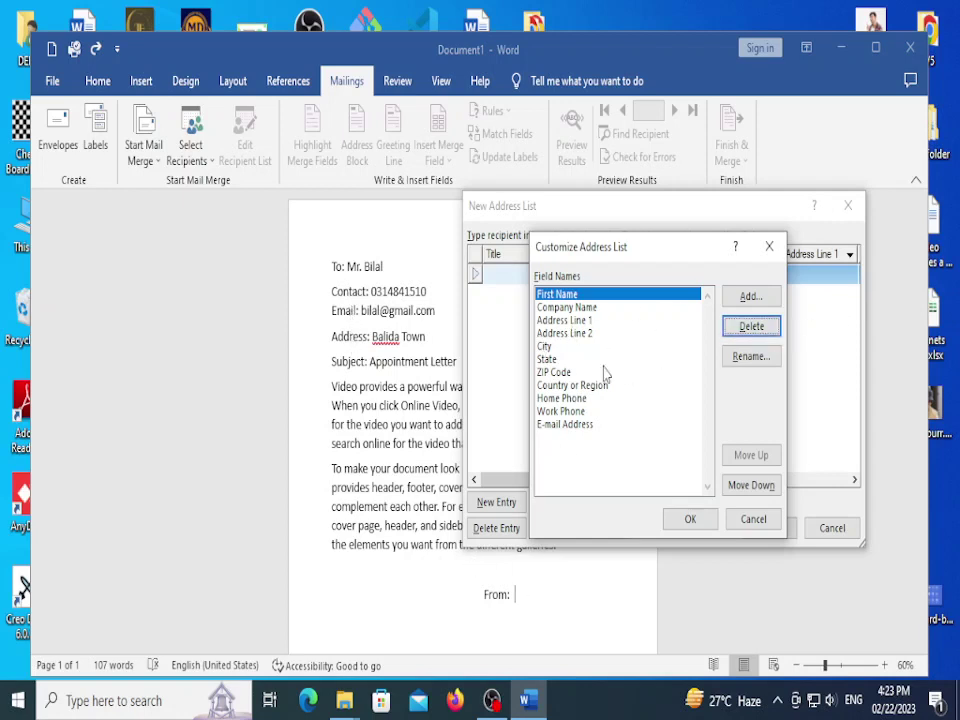
click(578, 424)
click(557, 399)
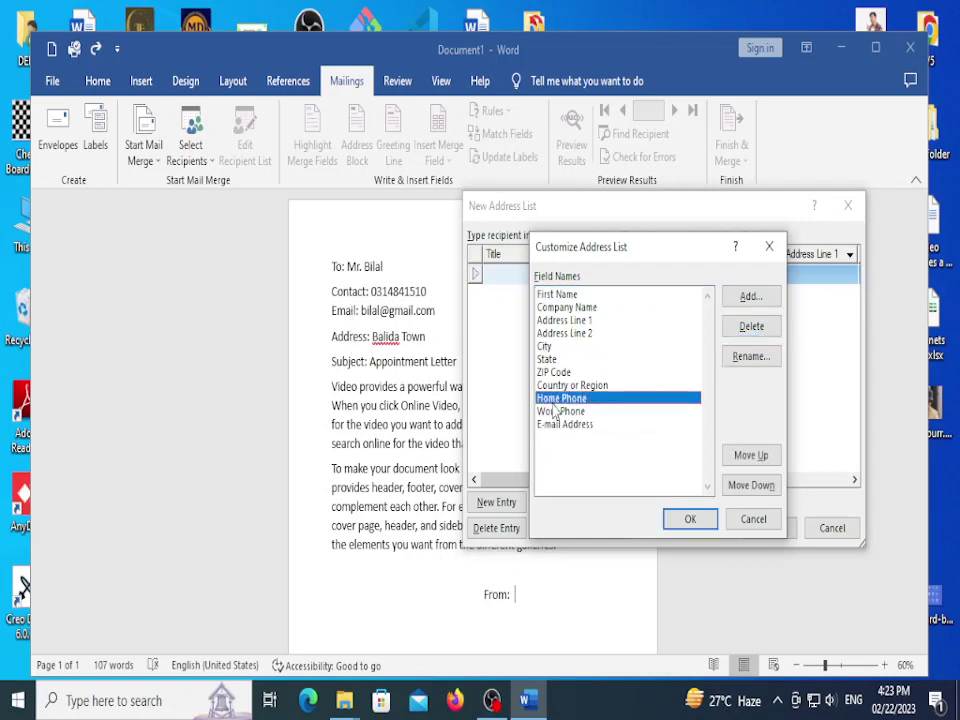
click(749, 328)
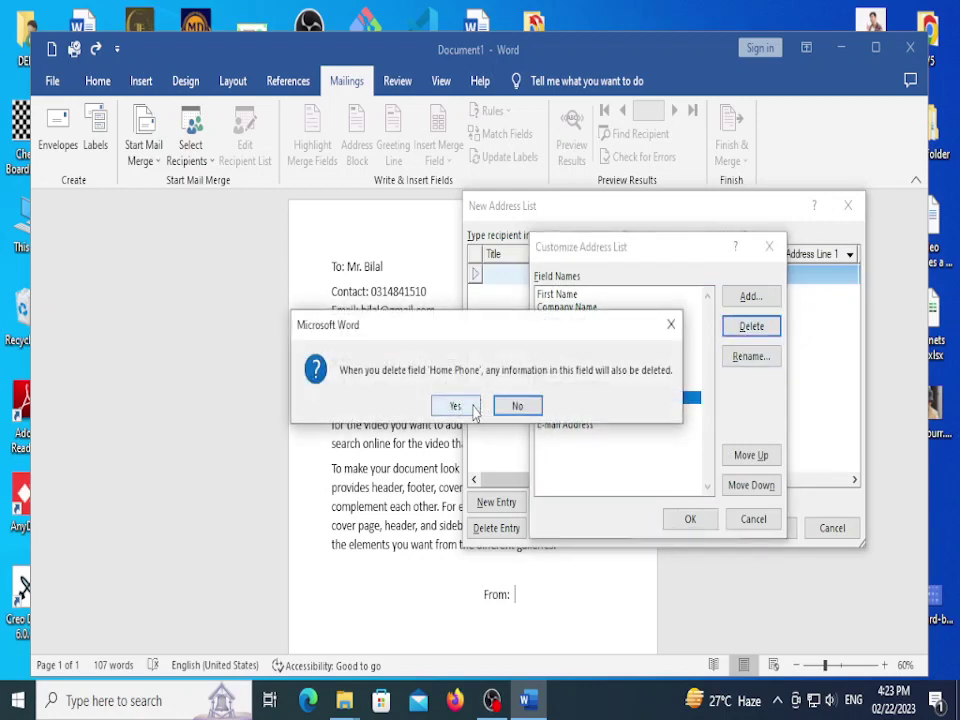
click(475, 410)
click(751, 328)
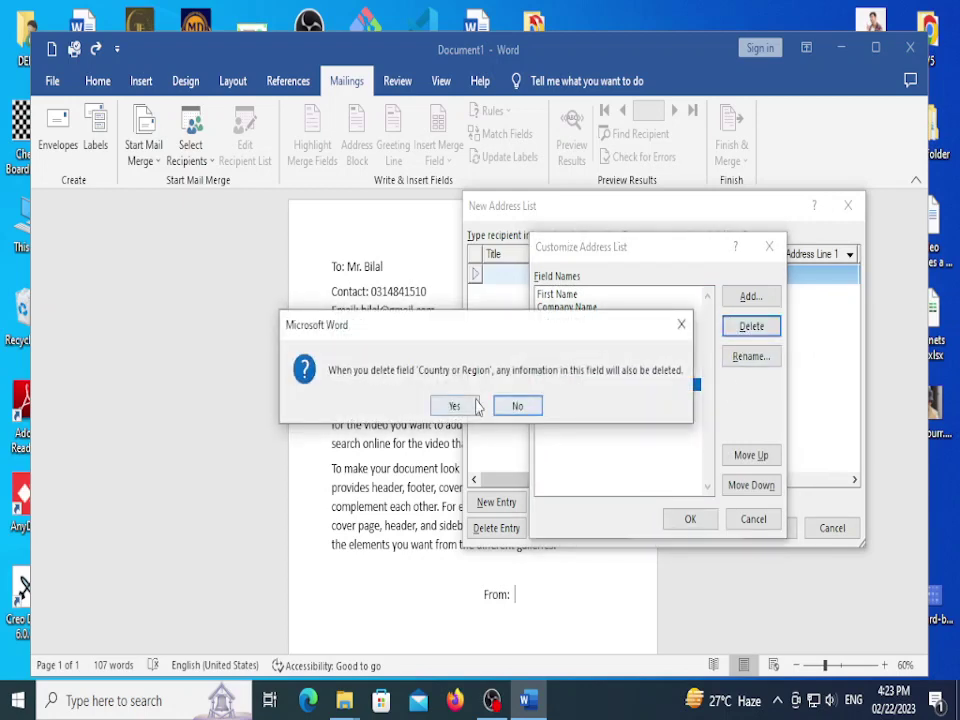
click(470, 405)
click(560, 358)
- Delete the State and Address Line 1 fields
click(751, 326)
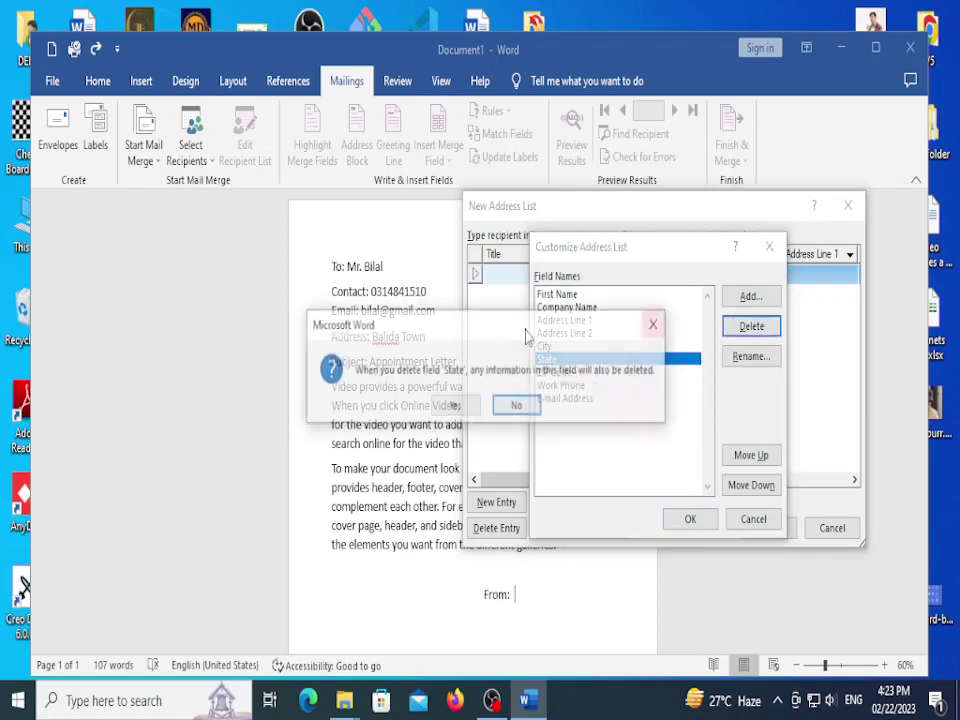
click(470, 405)
click(580, 320)
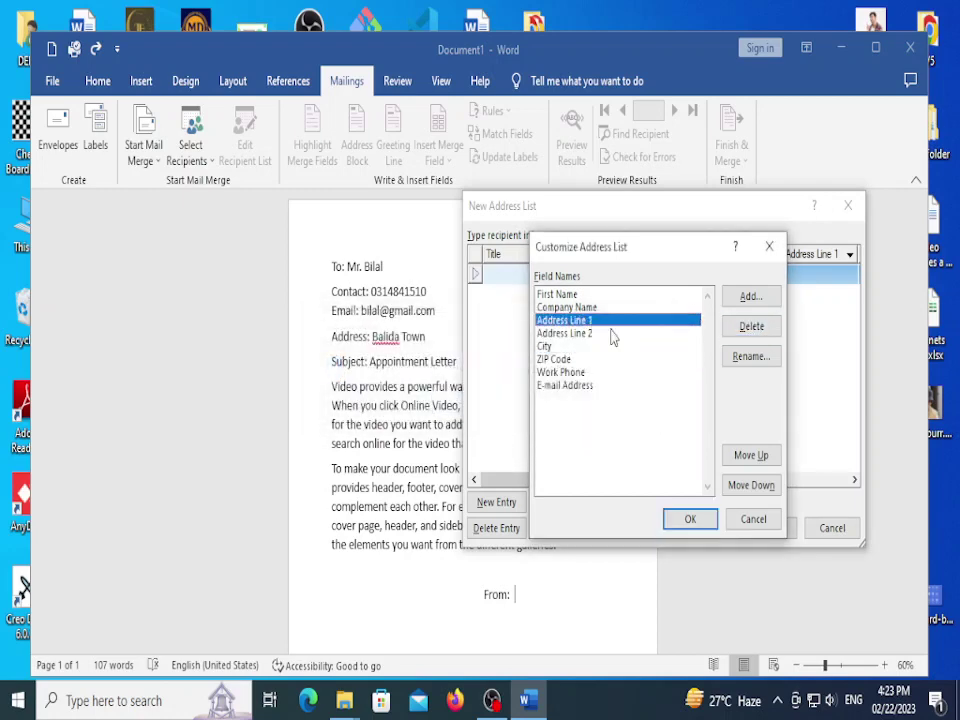
click(728, 330)
click(470, 406)
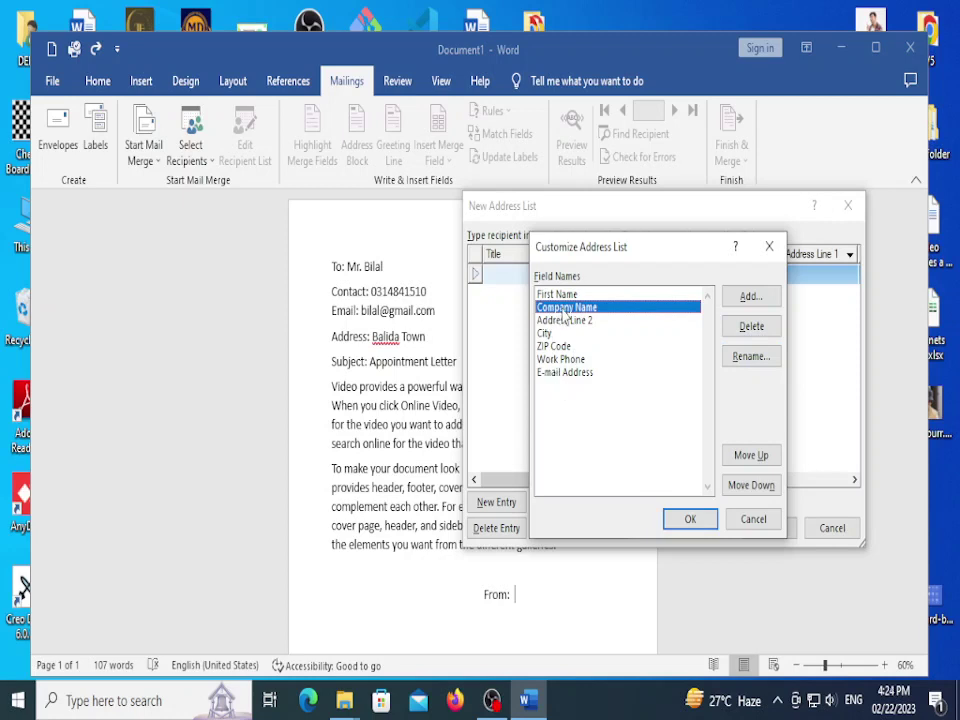
- Review the remaining fields and delete the ZIP Code field
click(561, 359)
click(568, 372)
click(579, 311)
click(560, 372)
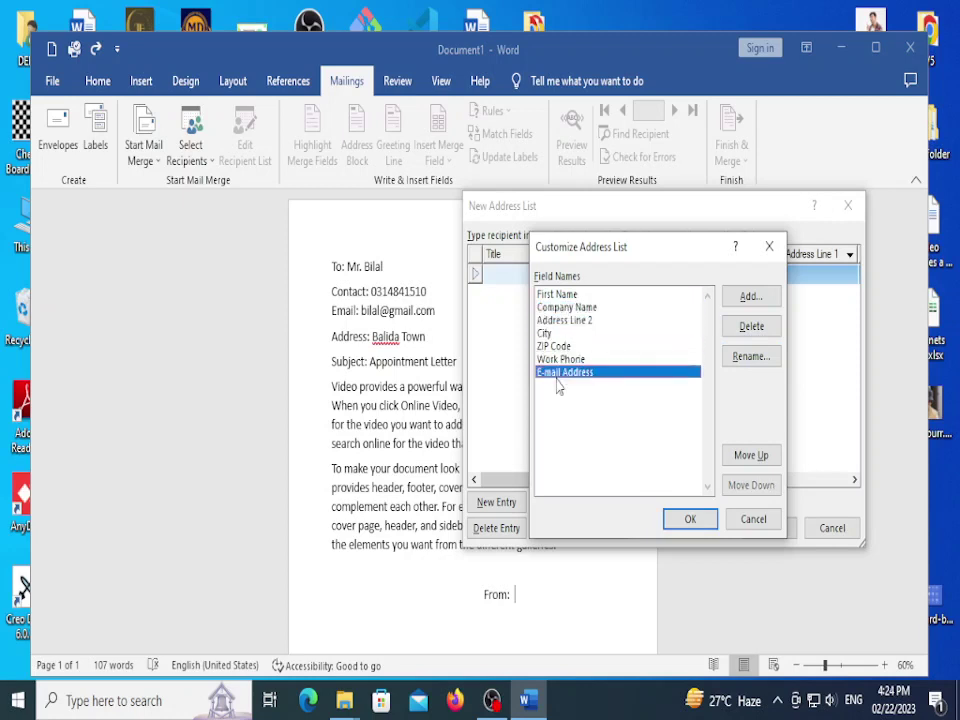
click(560, 320)
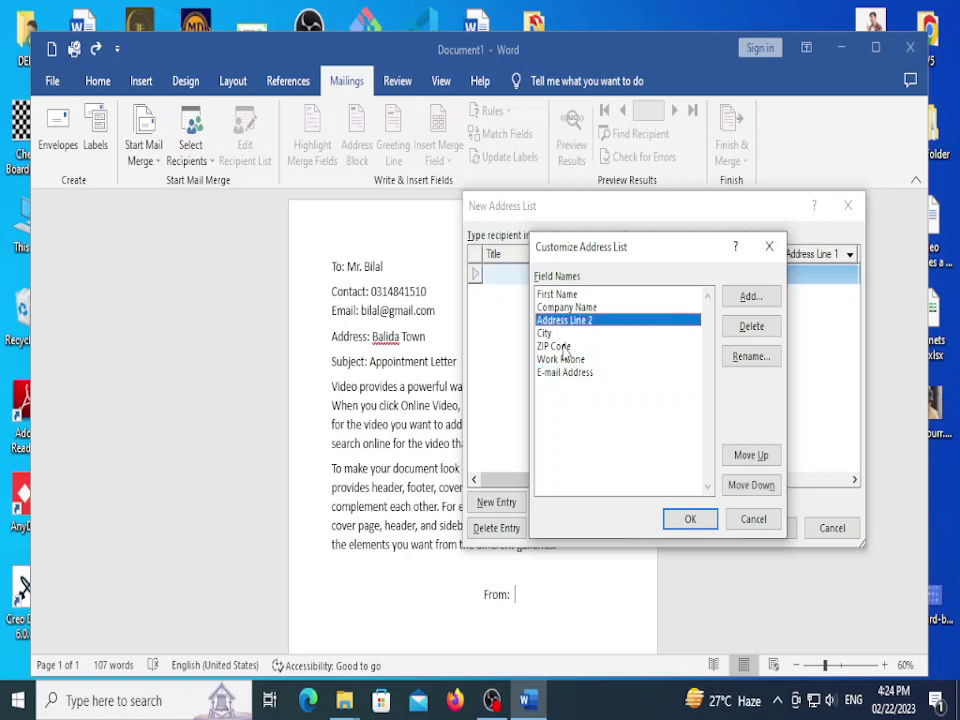
click(550, 333)
click(550, 345)
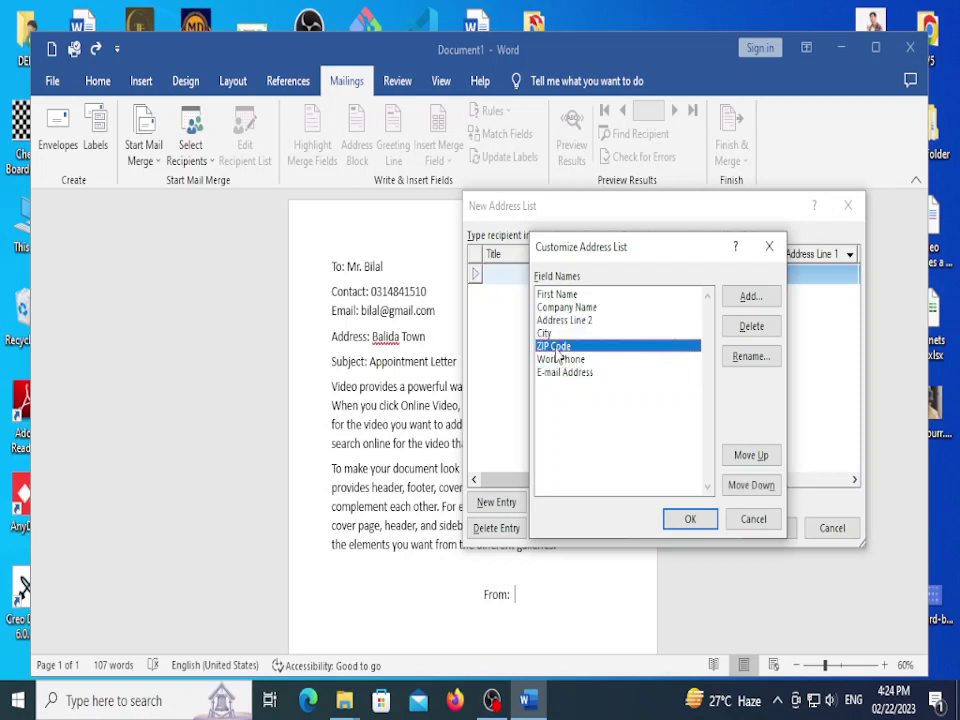
click(751, 326)
click(445, 408)
- Rename First Name to Name and Work Phone to Contact
click(570, 295)
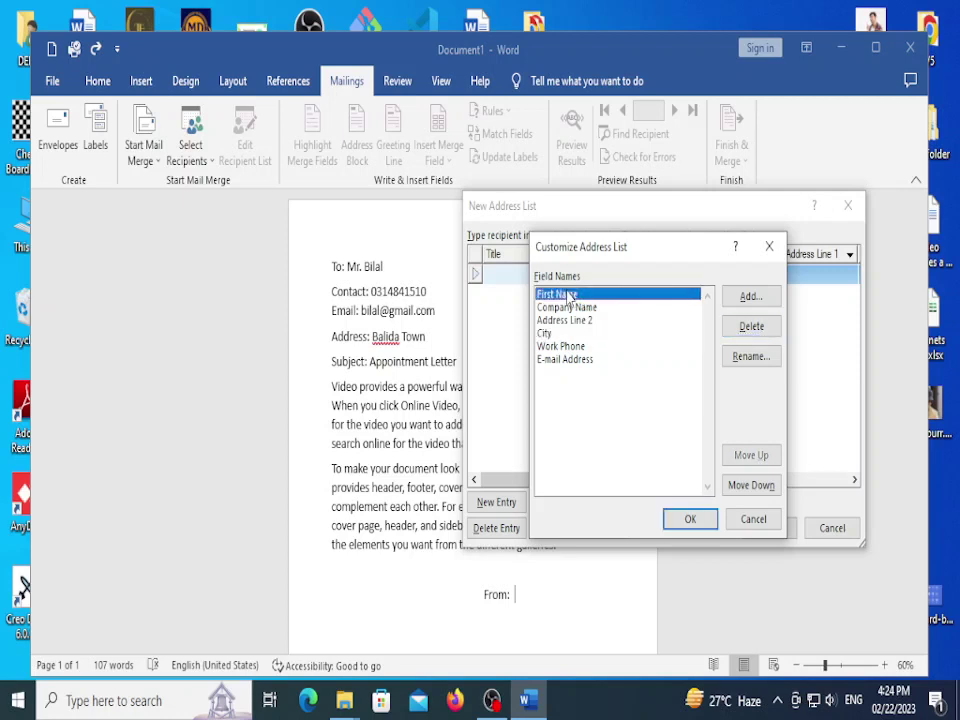
click(740, 358)
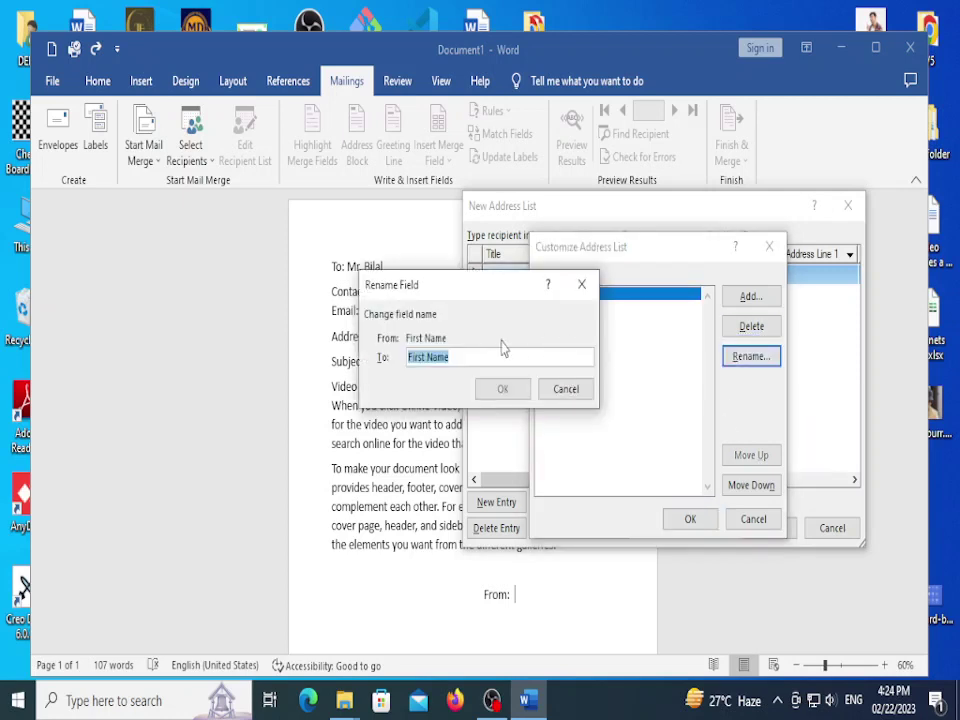
key(End)
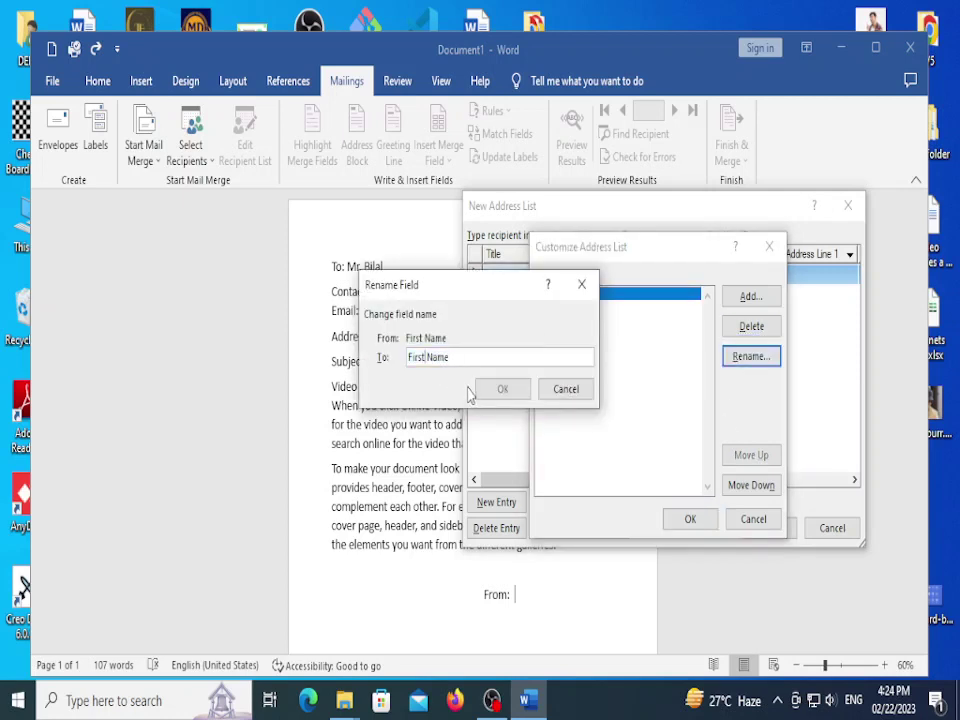
key(BackSpace)
key(BackSpace)
key(BackSpace)
key(BackSpace)
key(BackSpace)
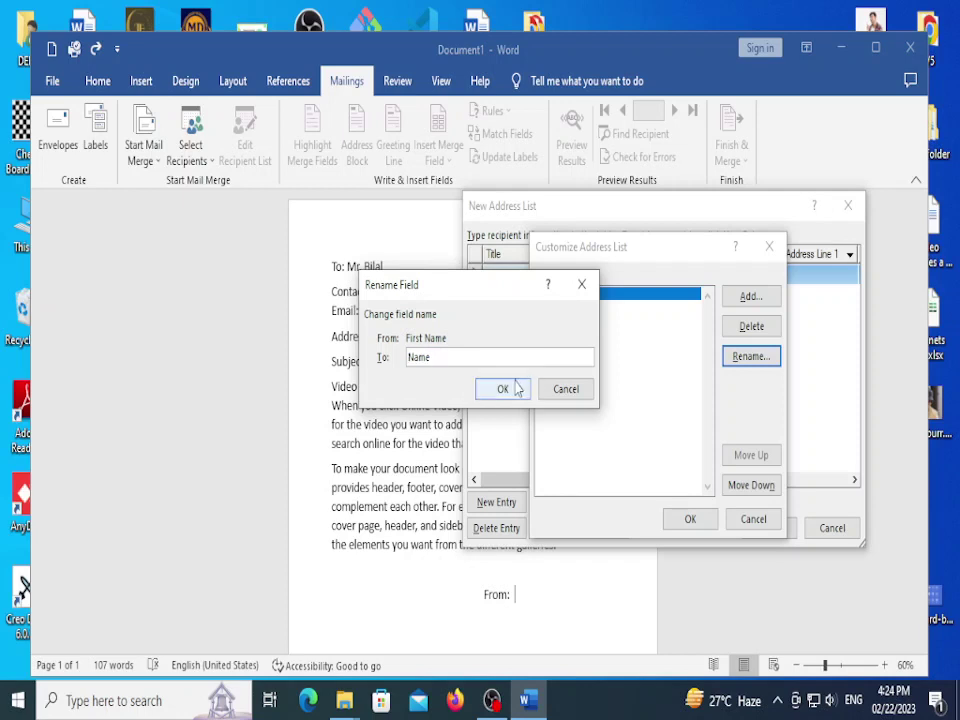
click(517, 389)
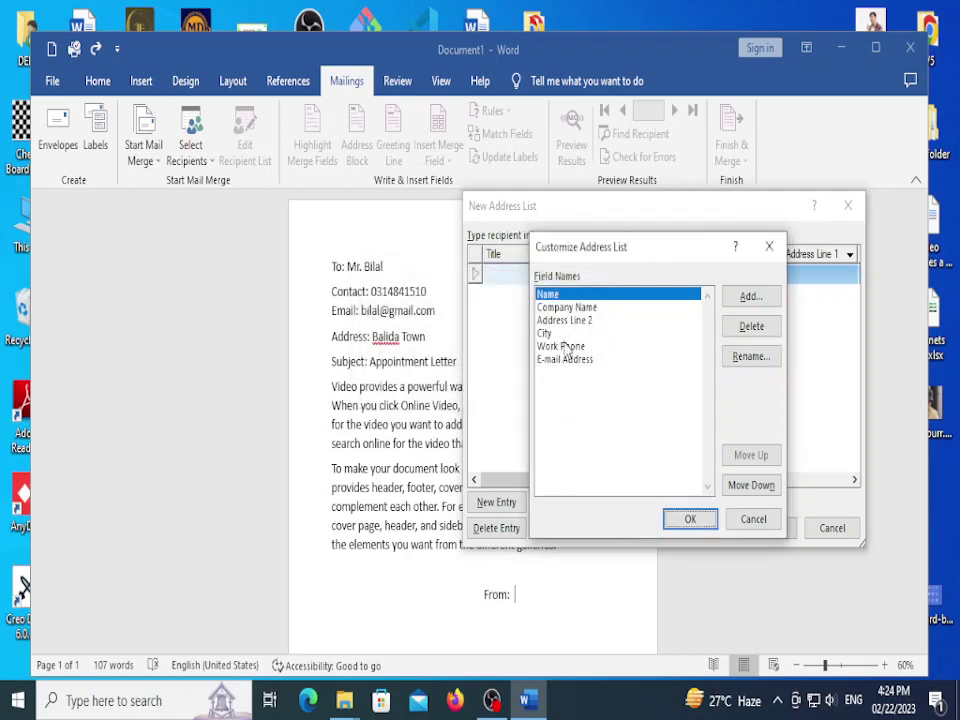
click(566, 346)
click(744, 362)
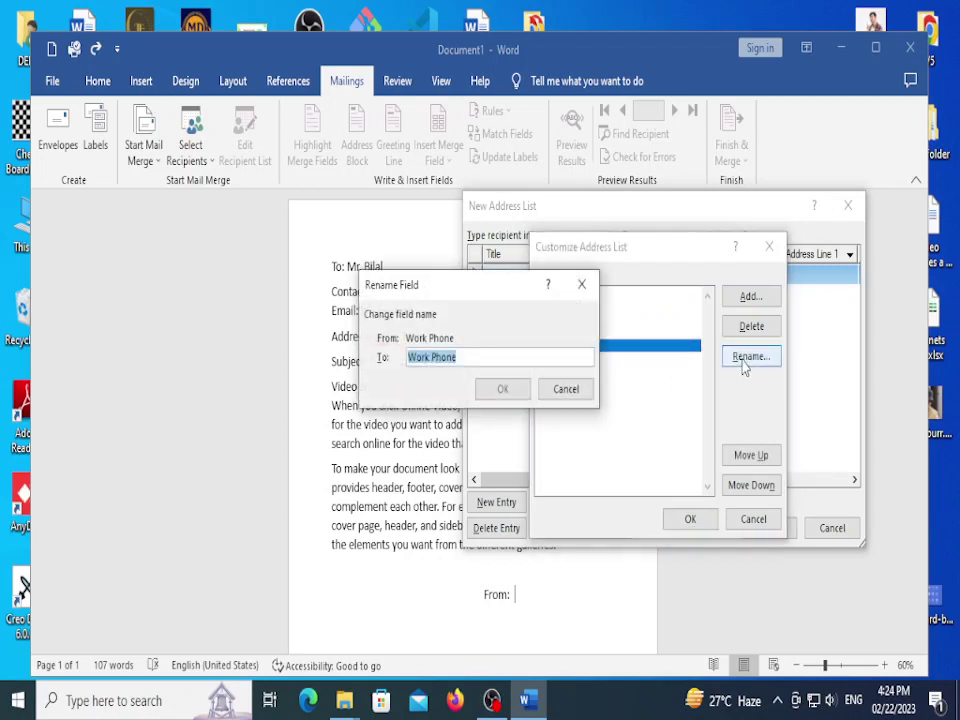
text(Contact)
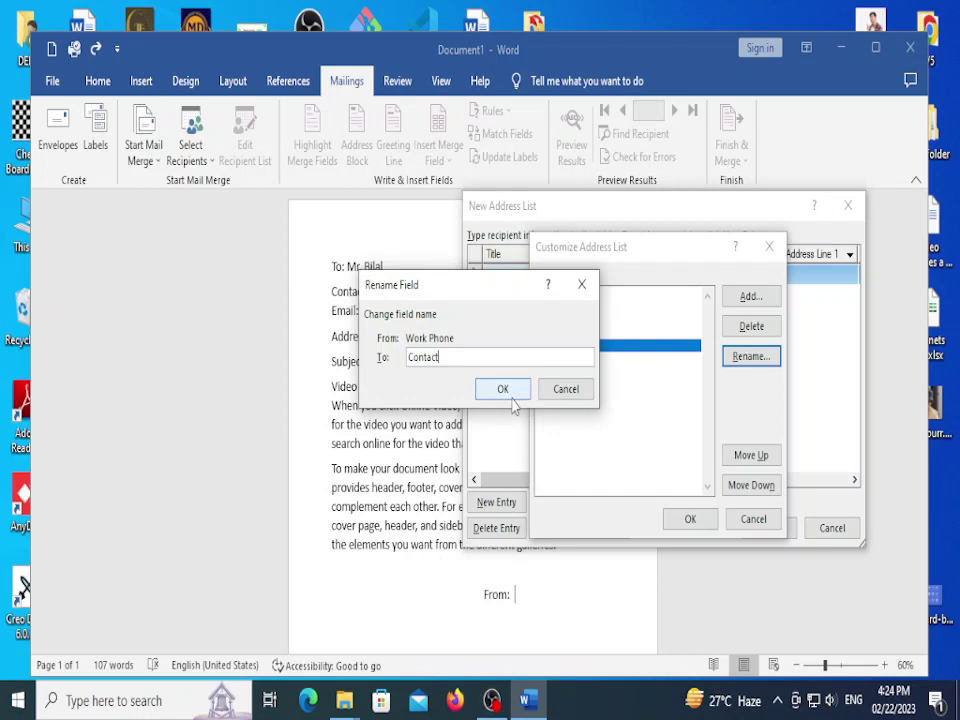
click(503, 389)
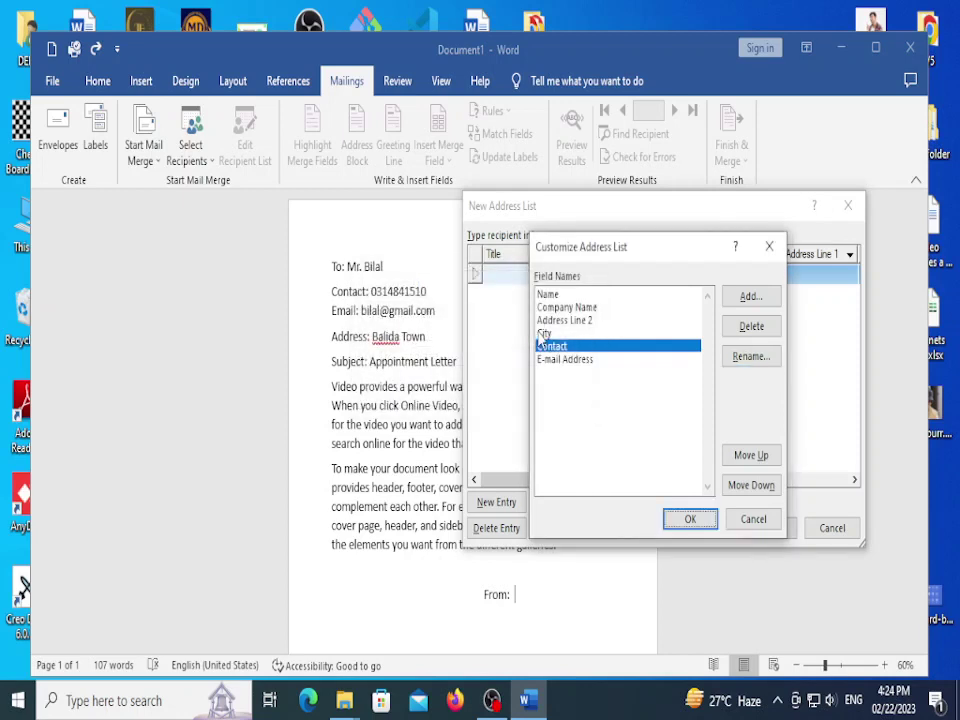
- Rename Address Line 2 to Address and apply the column changes
click(567, 359)
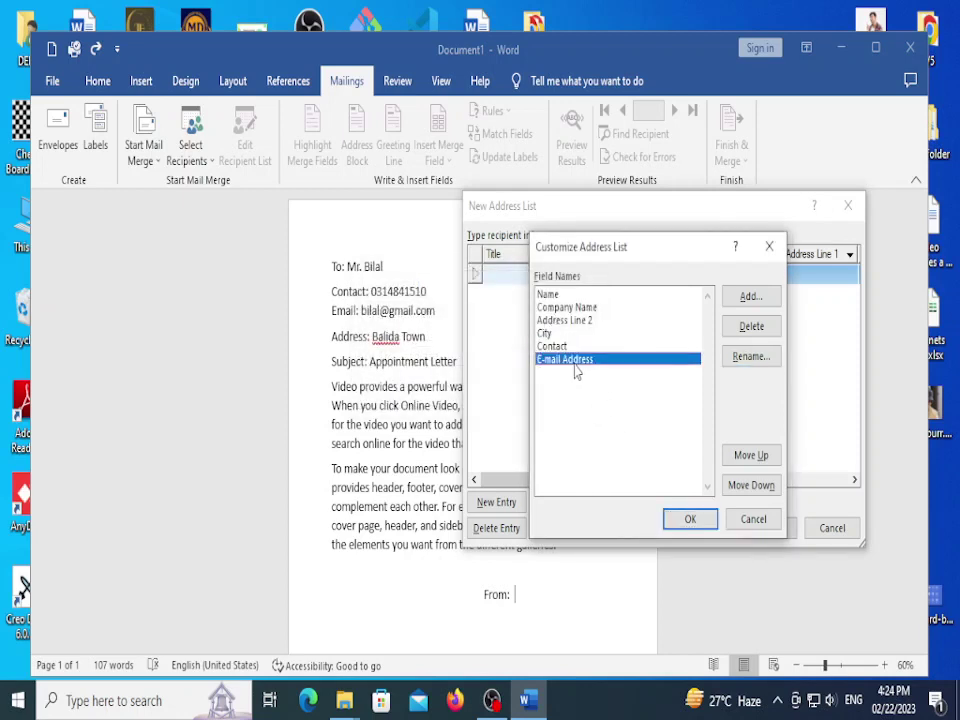
click(548, 333)
click(565, 320)
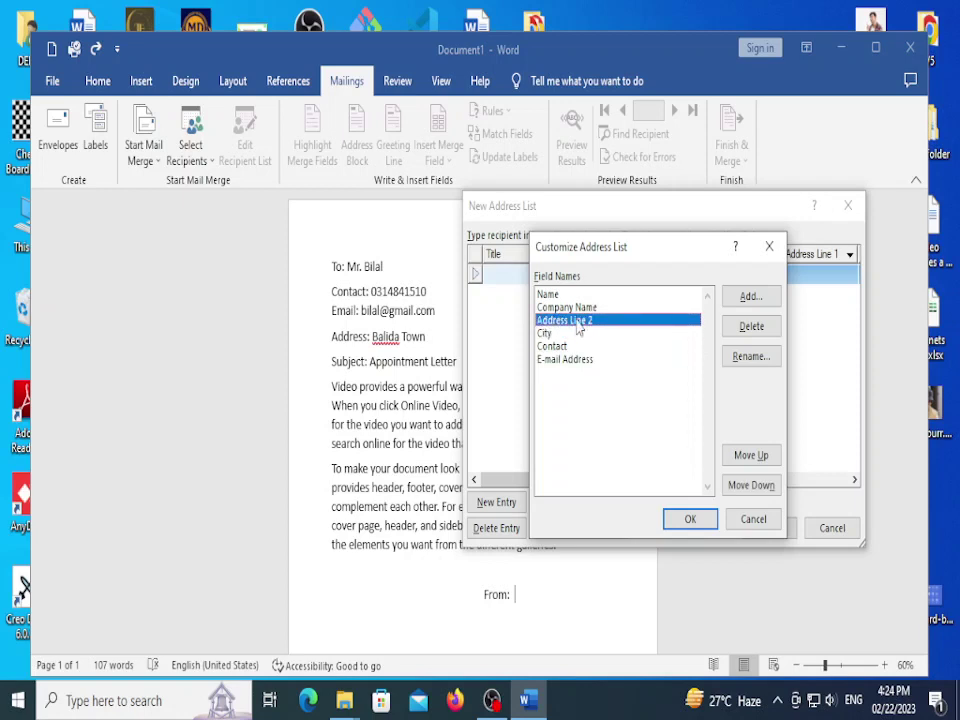
click(762, 349)
click(480, 358)
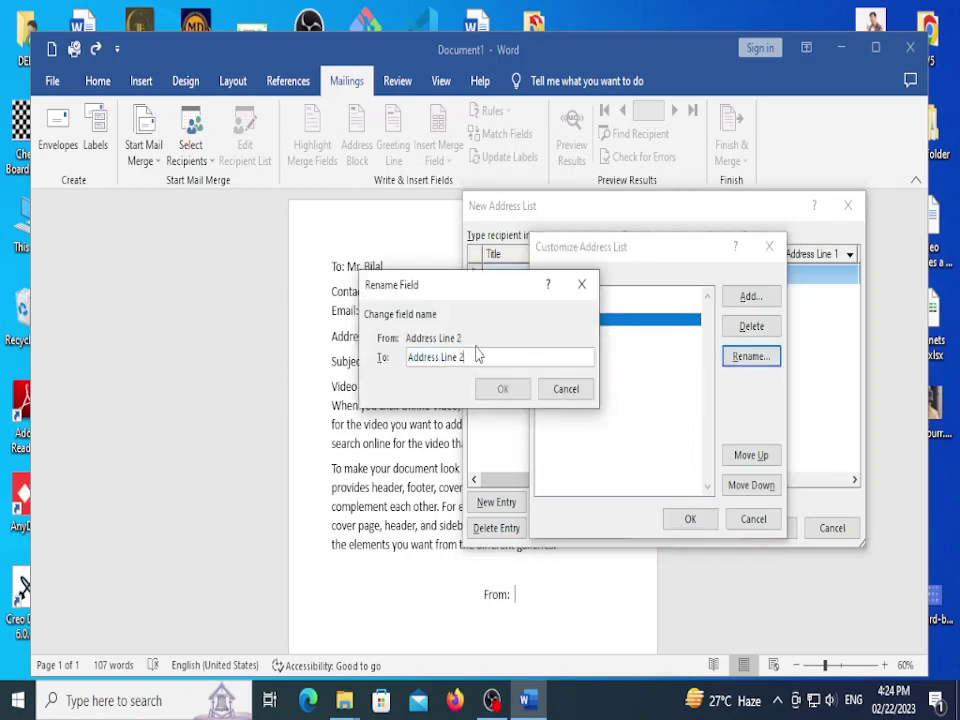
key(BackSpace)
key(BackSpace)
key(BackSpace)
key(BackSpace)
key(BackSpace)
key(BackSpace)
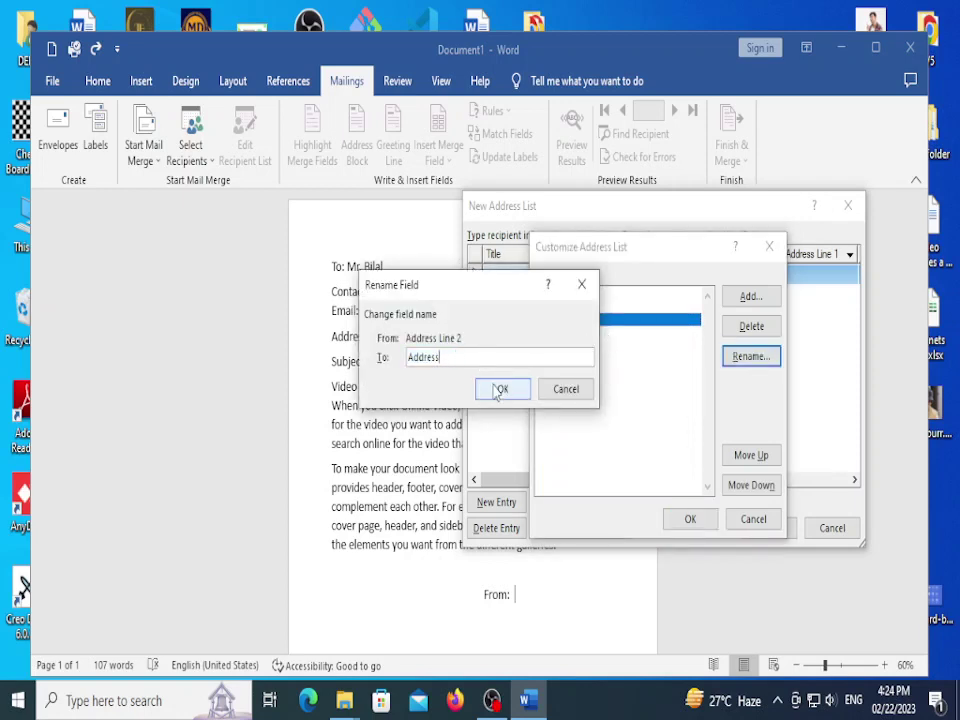
click(500, 389)
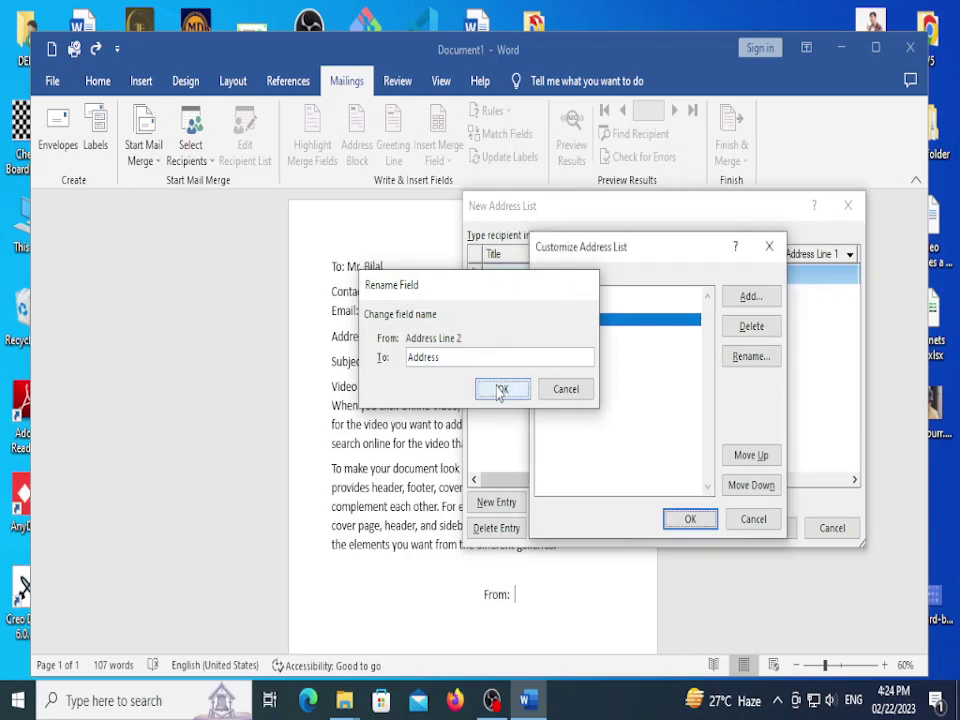
click(690, 519)
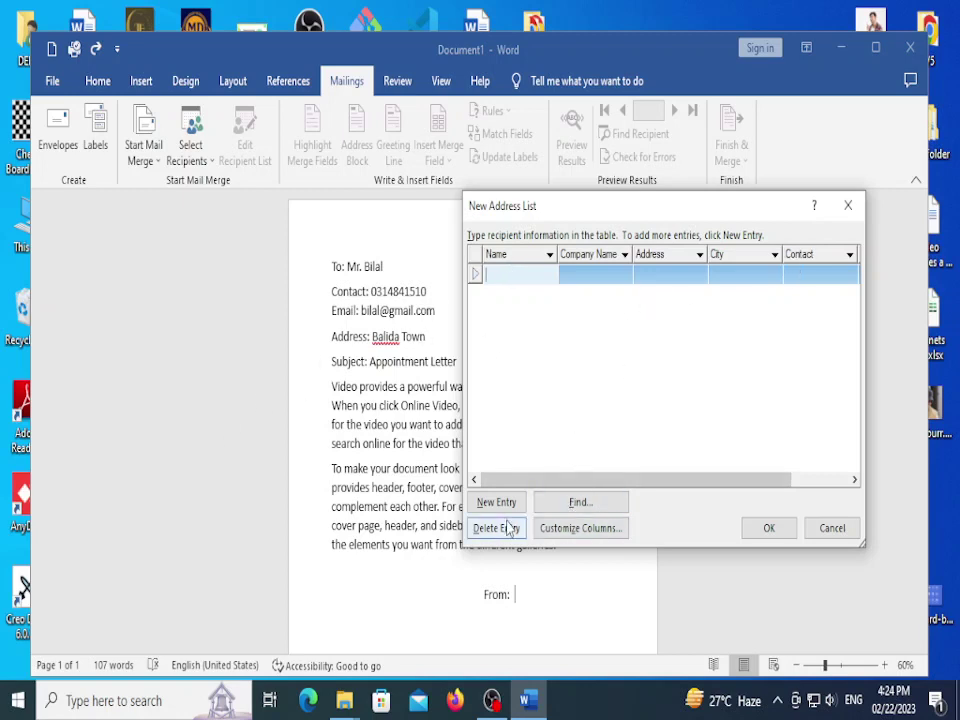
- Remove the City column, leaving Name, Company Name, Address, Contact and E-mail Address
click(601, 530)
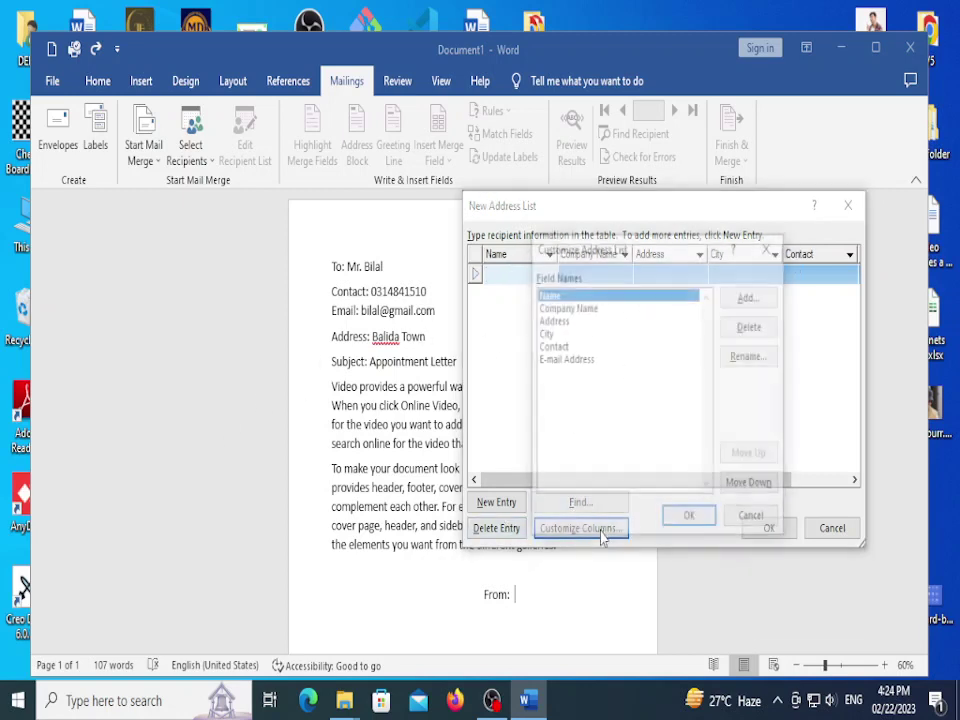
click(562, 359)
click(552, 320)
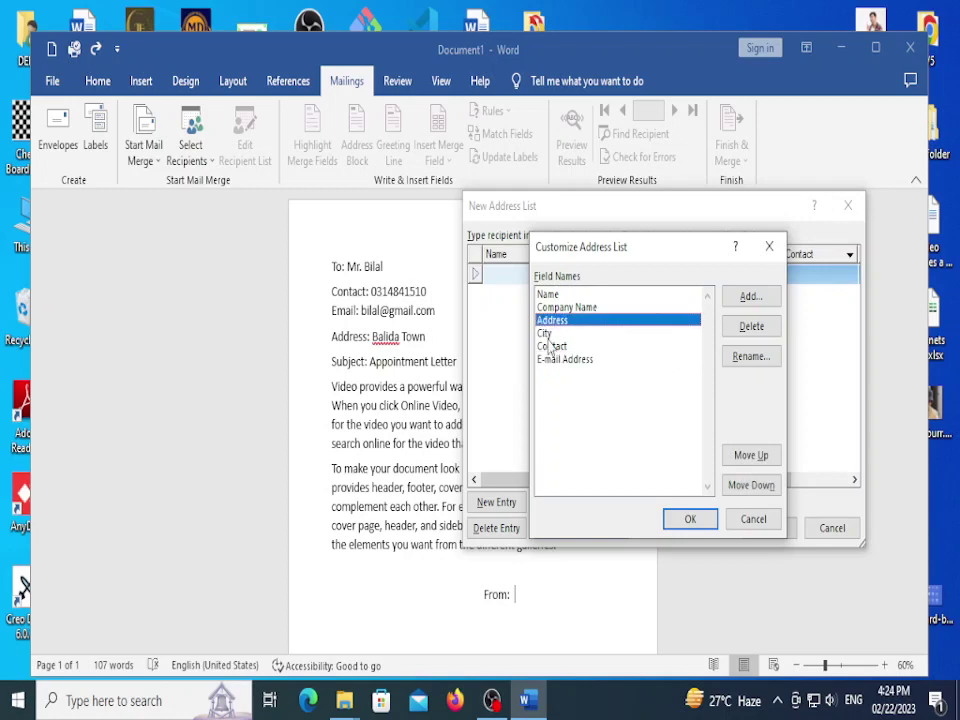
click(683, 334)
click(755, 325)
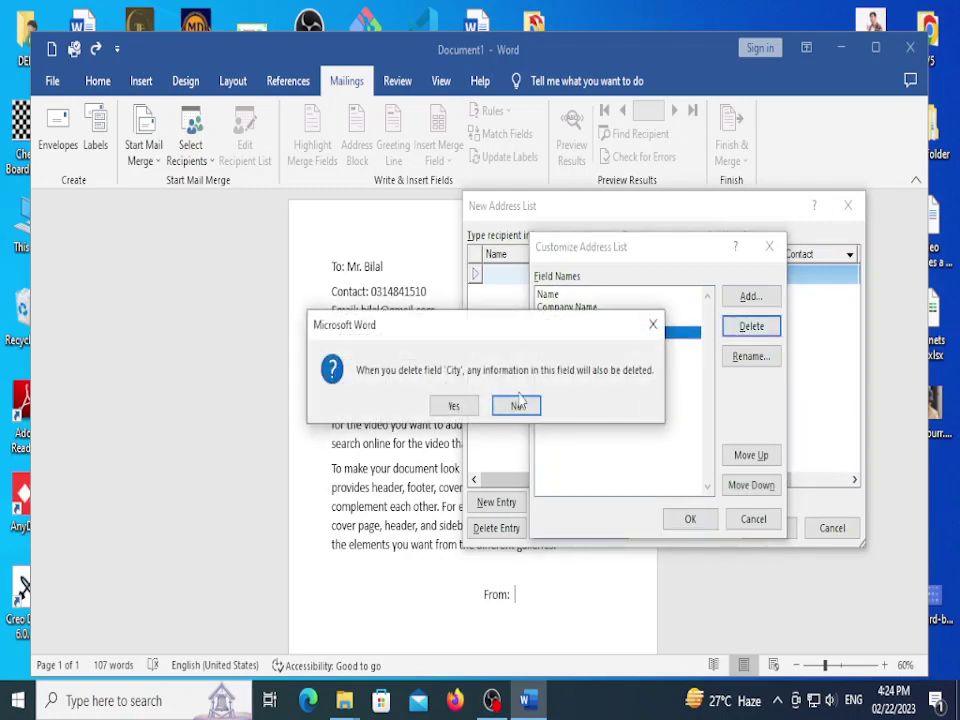
click(452, 405)
click(700, 520)
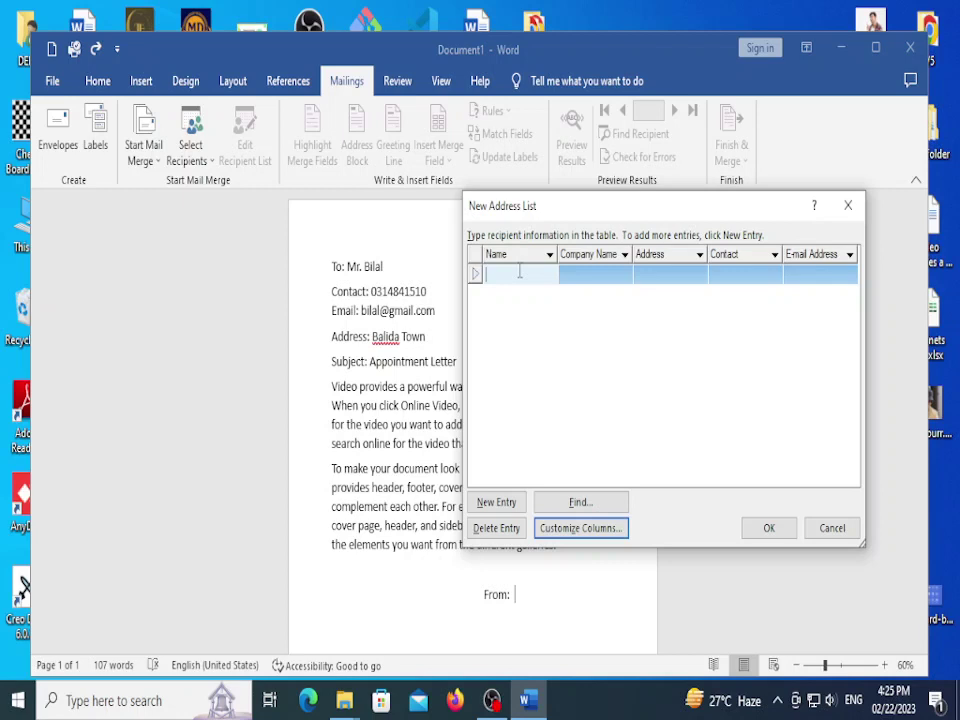
- Enter the first recipient's name, company B MI, address, contact number and e-mail, then add a new entry
text(Bilal)
key(Tab)
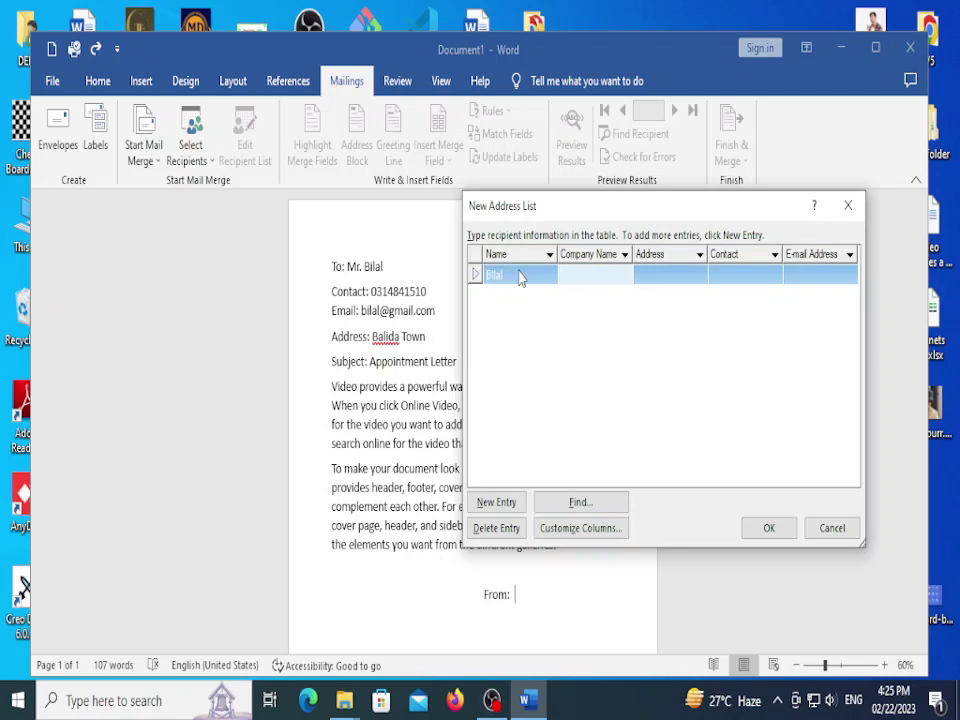
text(B M)
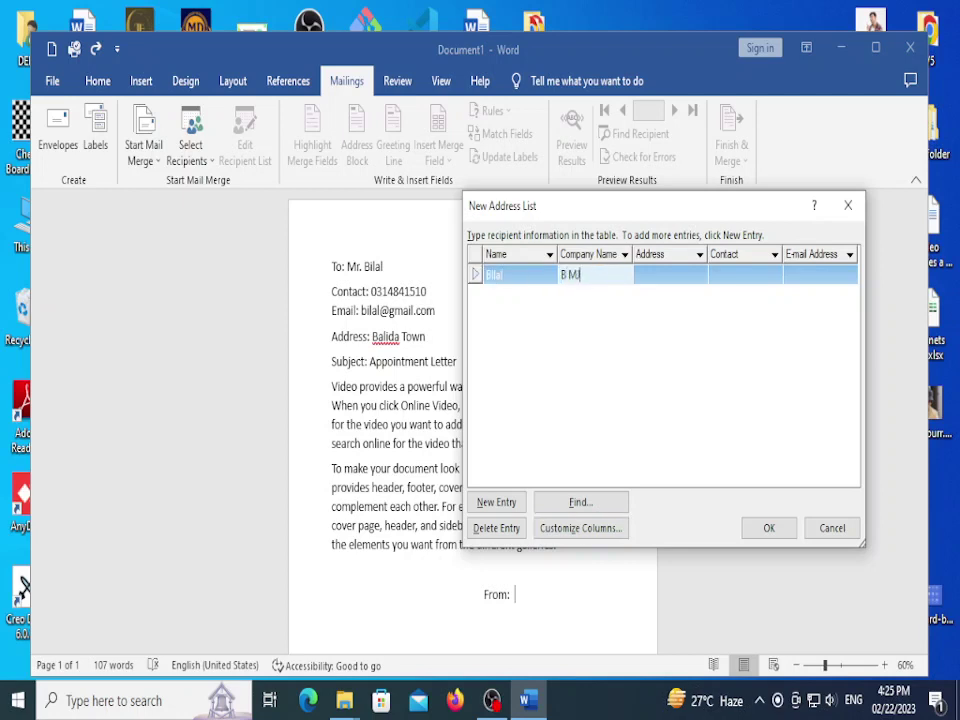
text(I)
key(Tab)
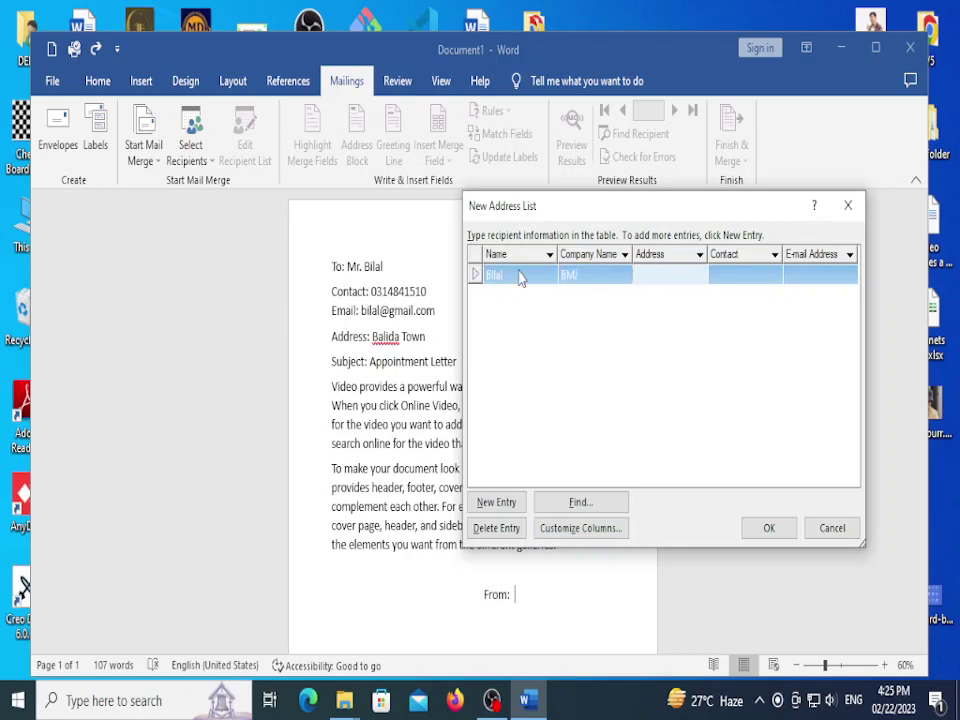
text(Baldia To)
text(wnwn)
key(Tab)
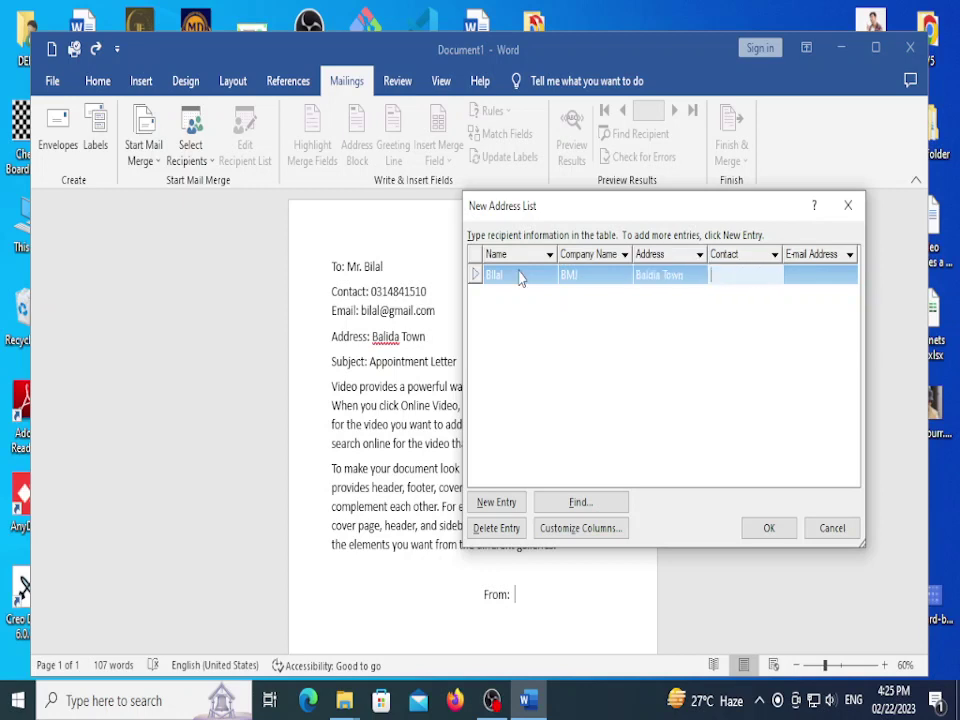
text(03)
text(431514)
key(Tab)
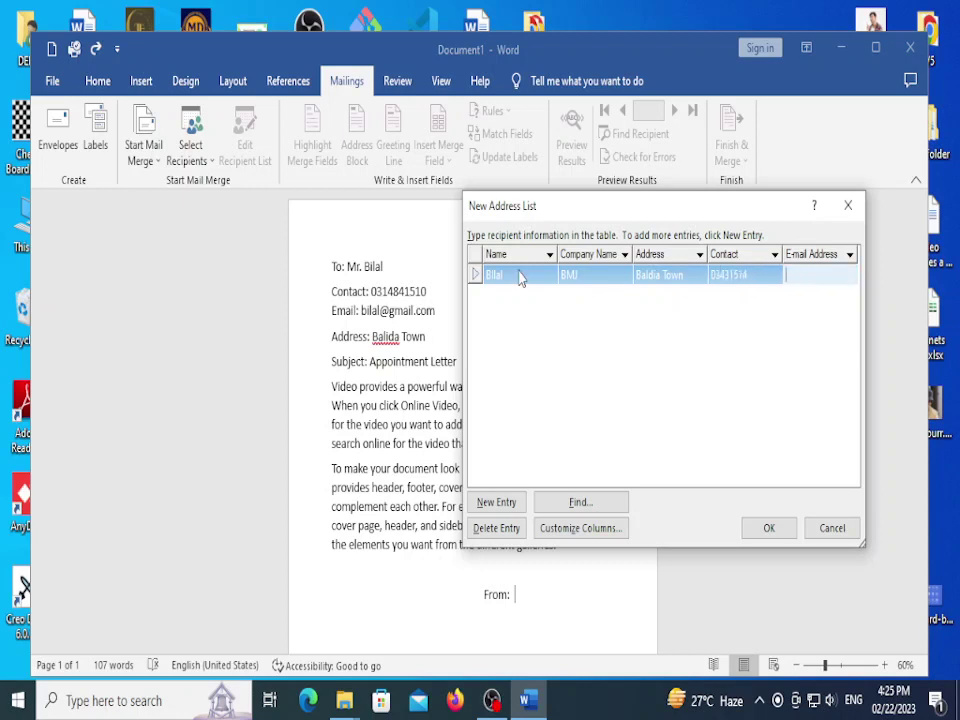
click(835, 274)
click(833, 274)
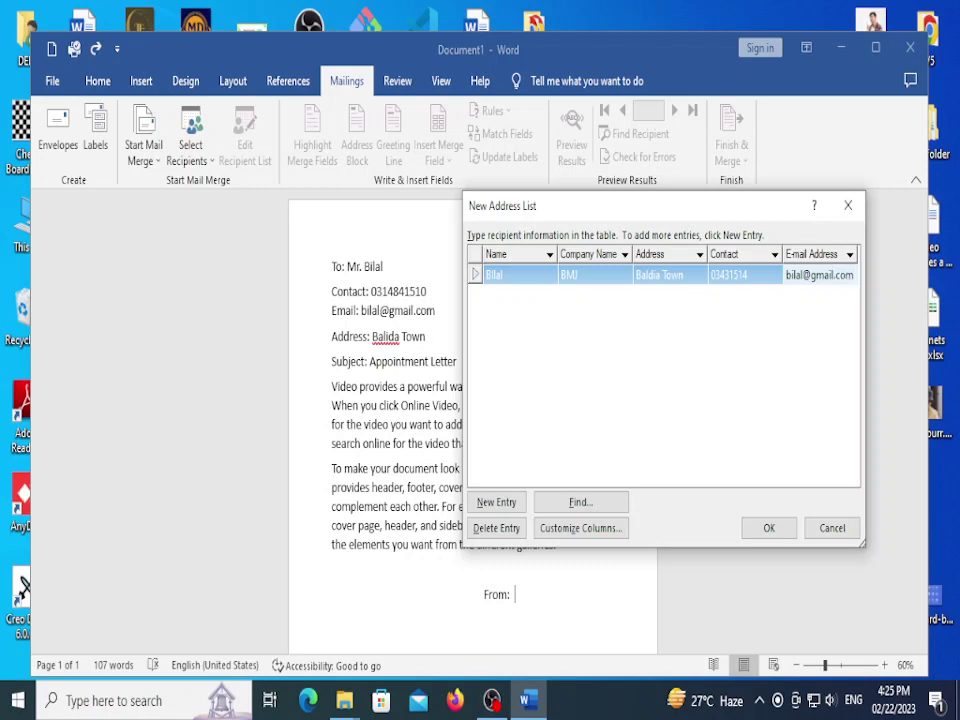
click(482, 497)
text(Noor)
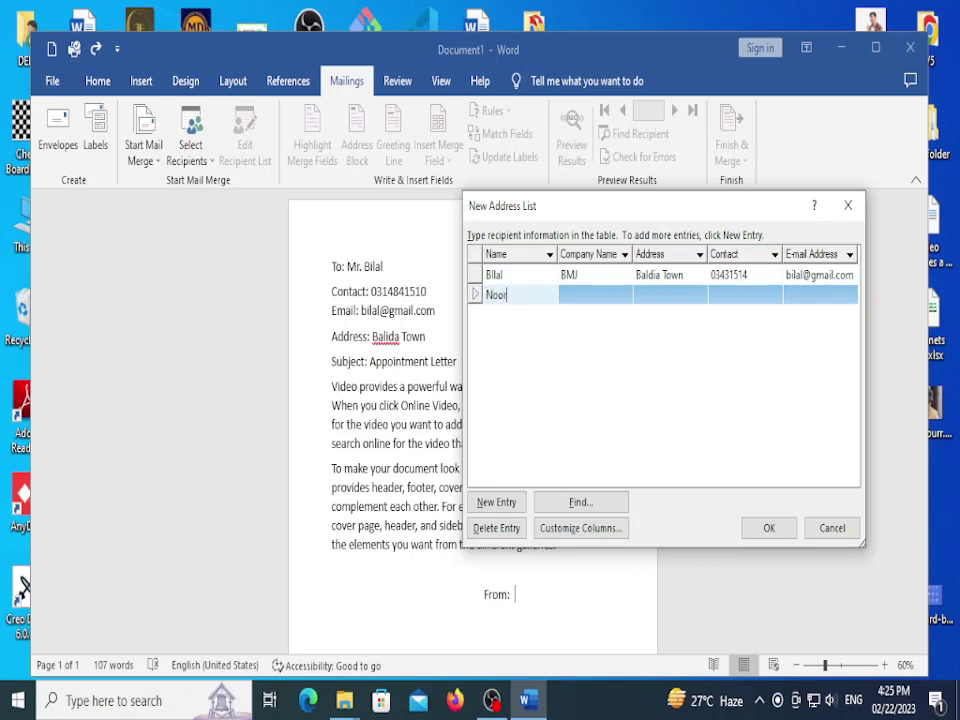
- Complete the second recipient with company SUffsh, address, contact number and e-mail
key(Tab)
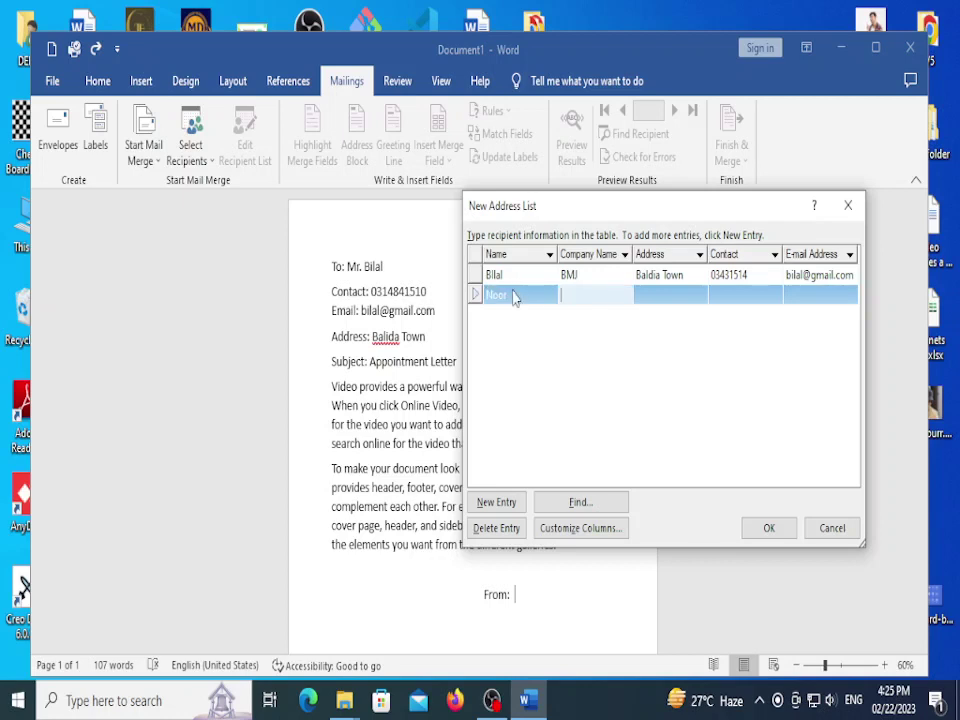
text(SUffs)
text(h)
key(Tab)
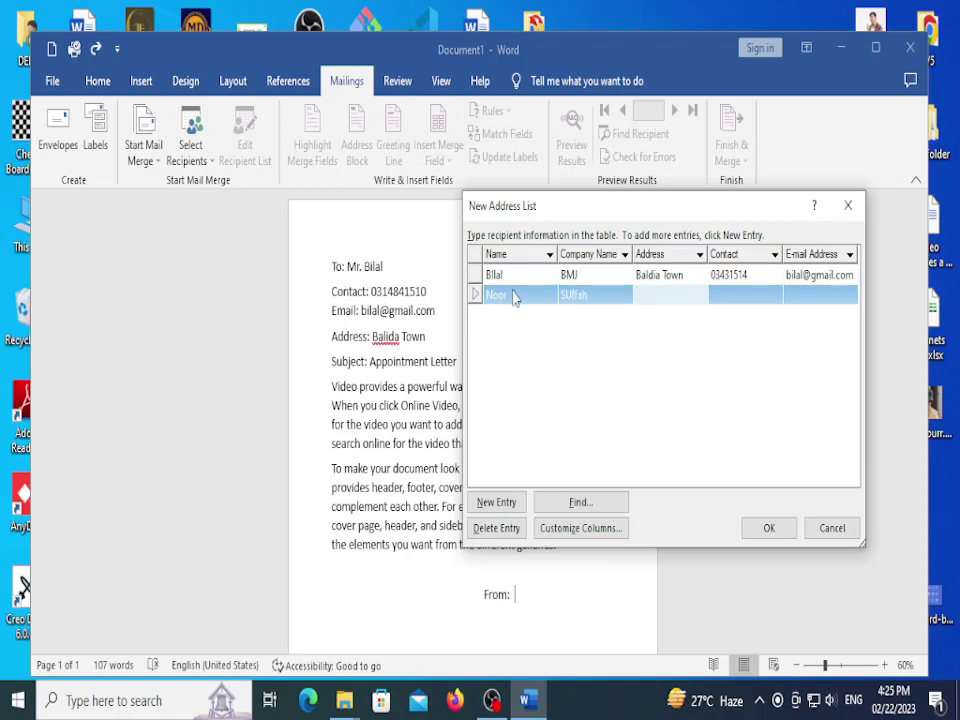
text(Orangi)
key(Tab)
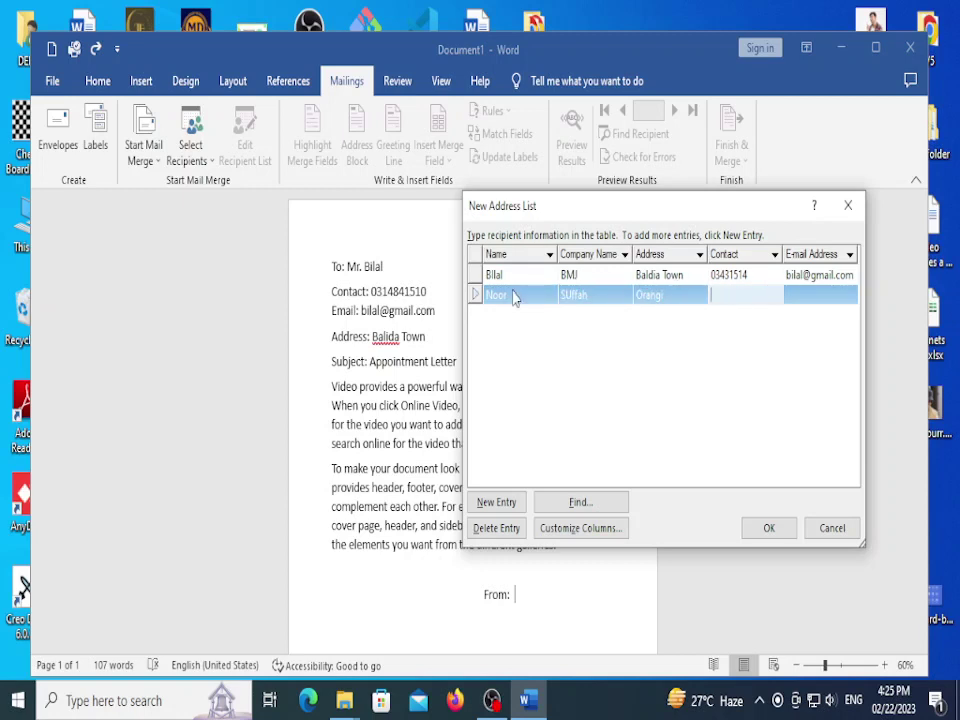
text(3215812)
key(Tab)
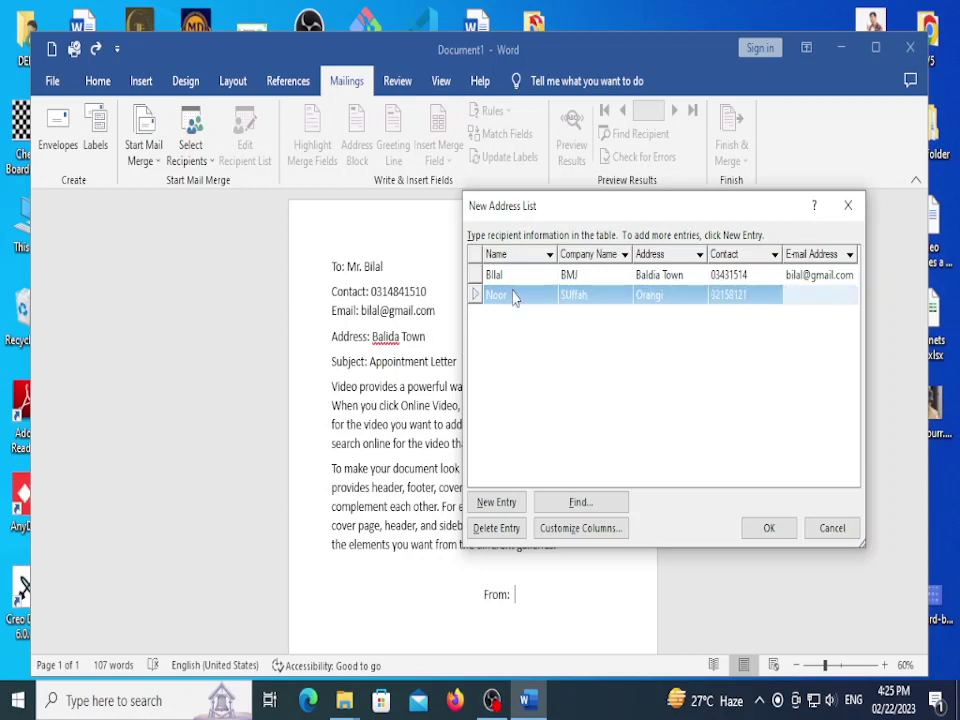
key(Tab)
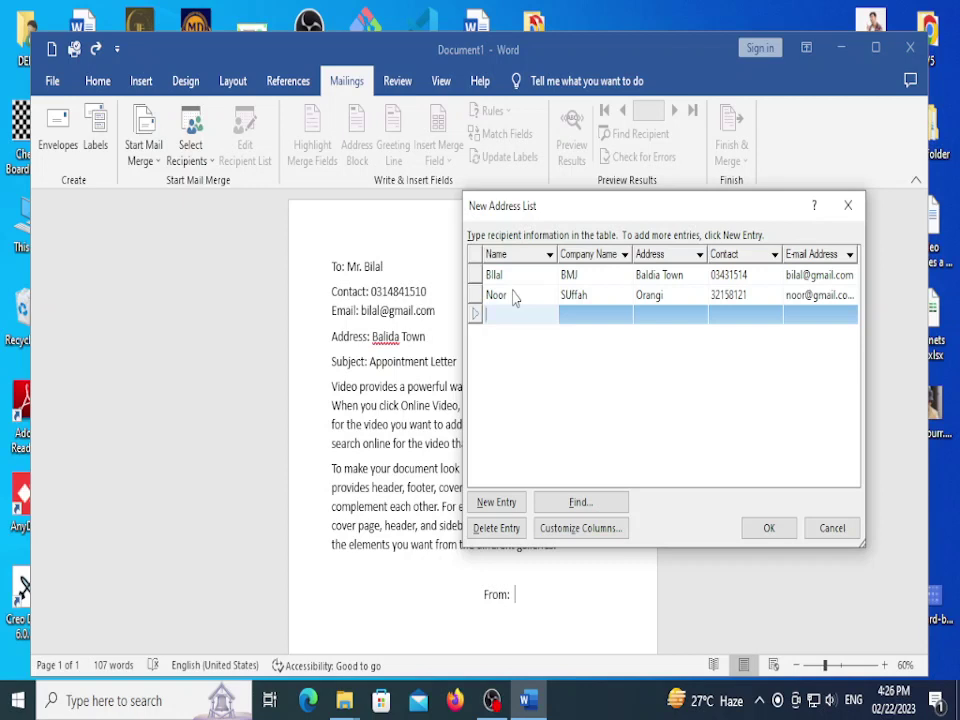
- Start the third recipient with their name and company Suffah
text(AHmed)
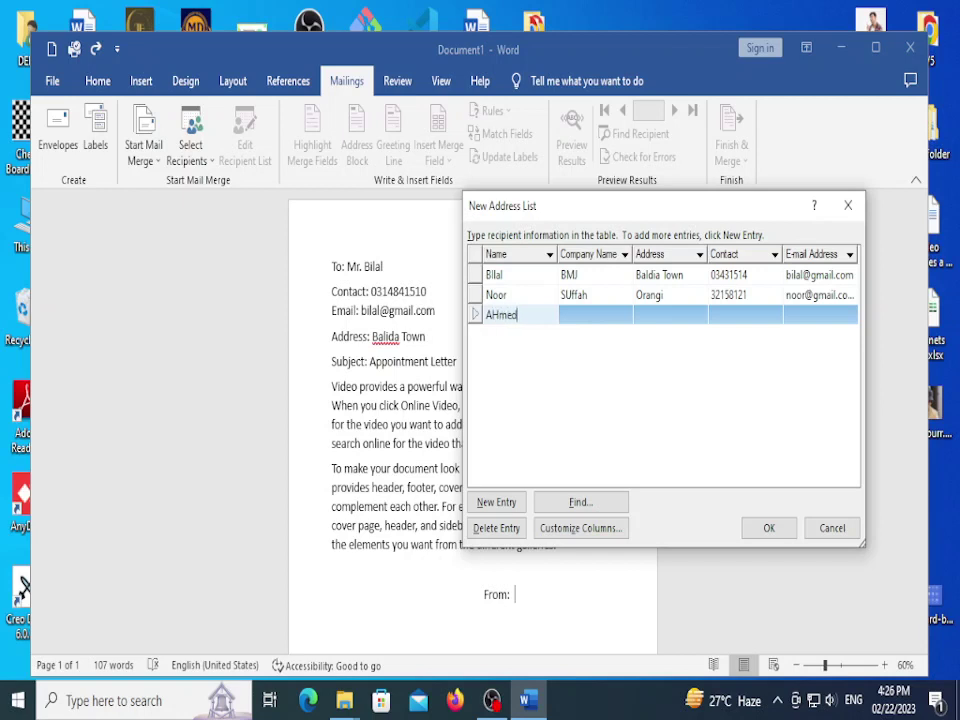
key(BackSpace)
text(h)
key(Tab)
text(Suffa)
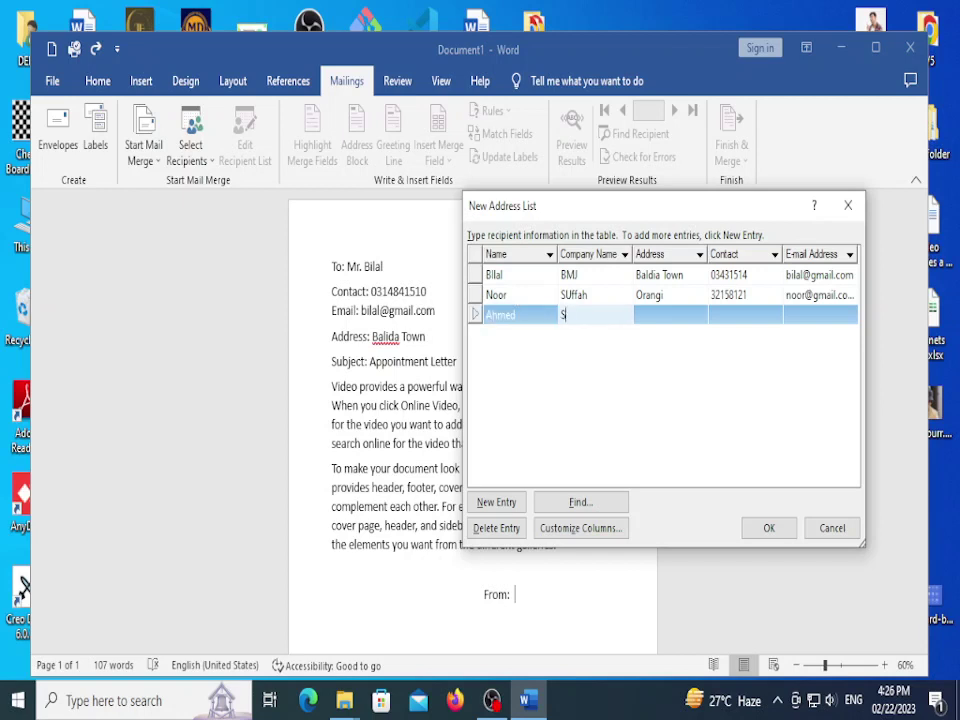
text(h)
key(Tab)
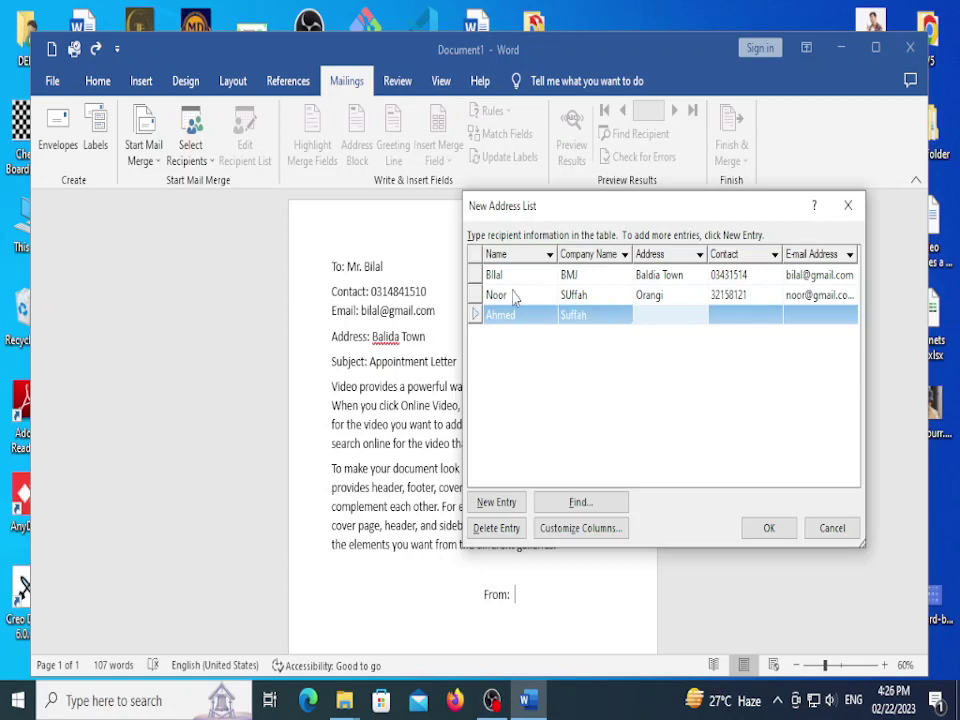
- Check the second recipient's company name, then finish the third recipient's address, contact and e-mail
click(573, 295)
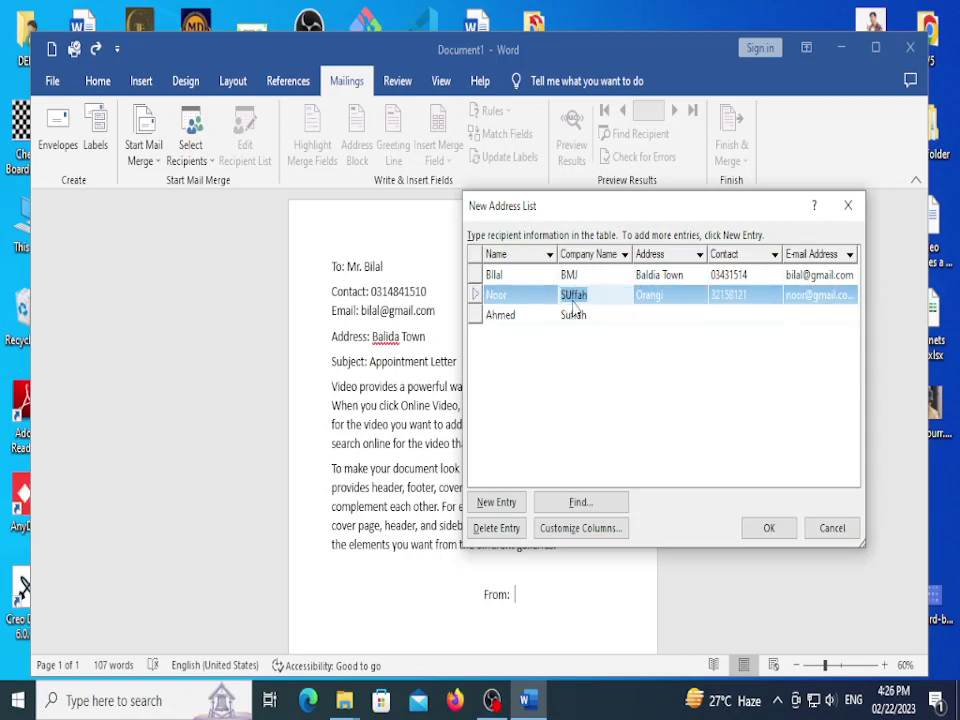
click(573, 300)
click(573, 312)
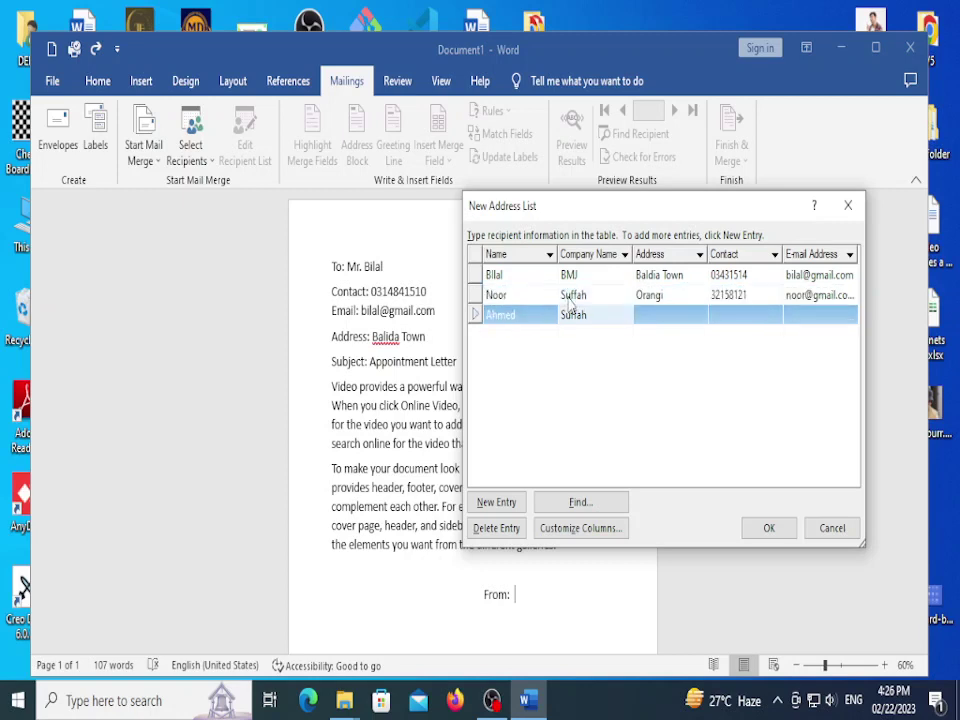
key(Tab)
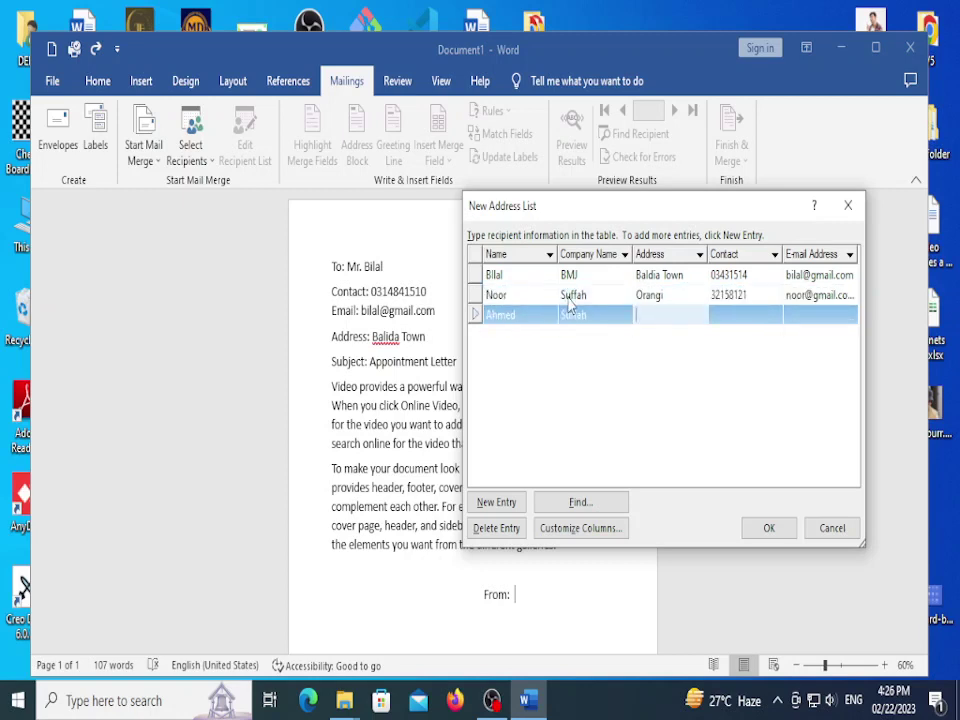
text(Pares)
text(han Chowk)
key(Tab)
text(0643164)
key(Tab)
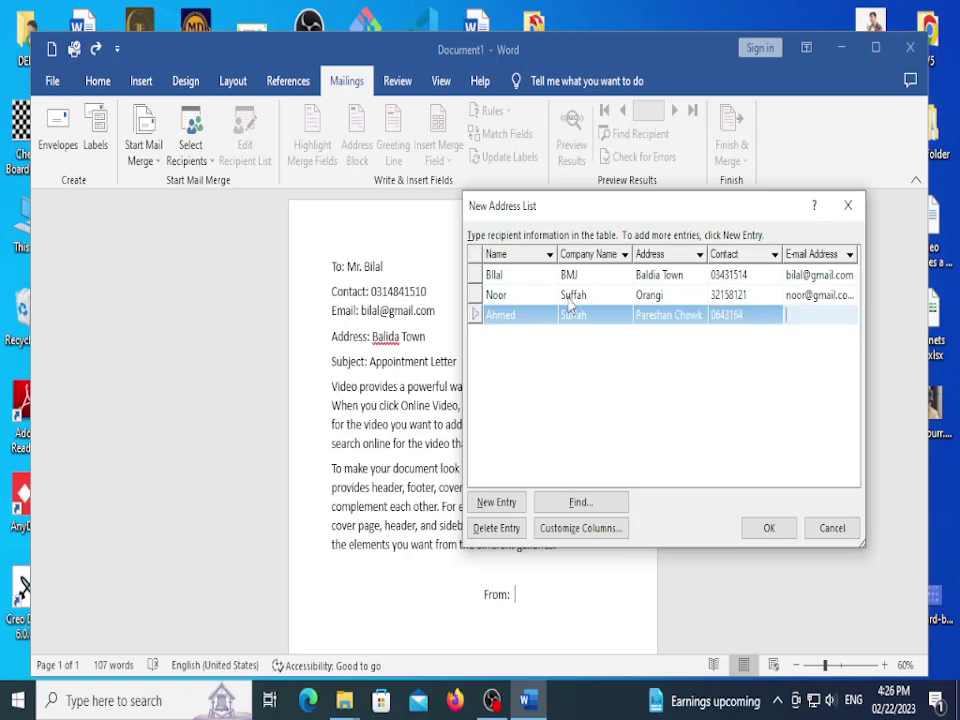
key(Tab)
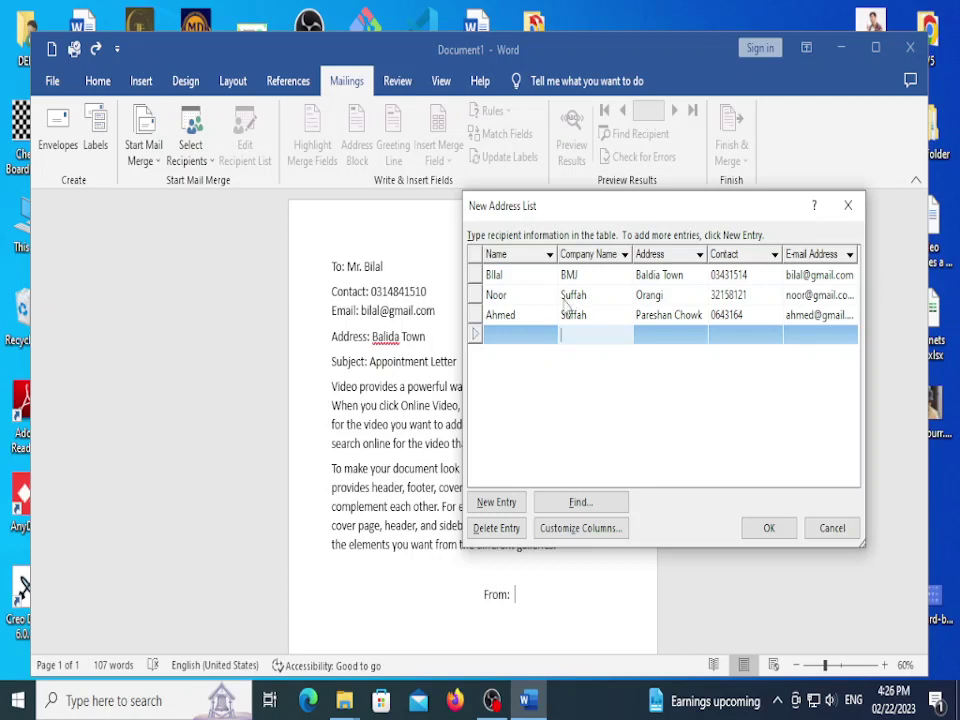
- Add the fourth recipient with company BMJ, address, contact and e-mail, and accept the list
click(531, 336)
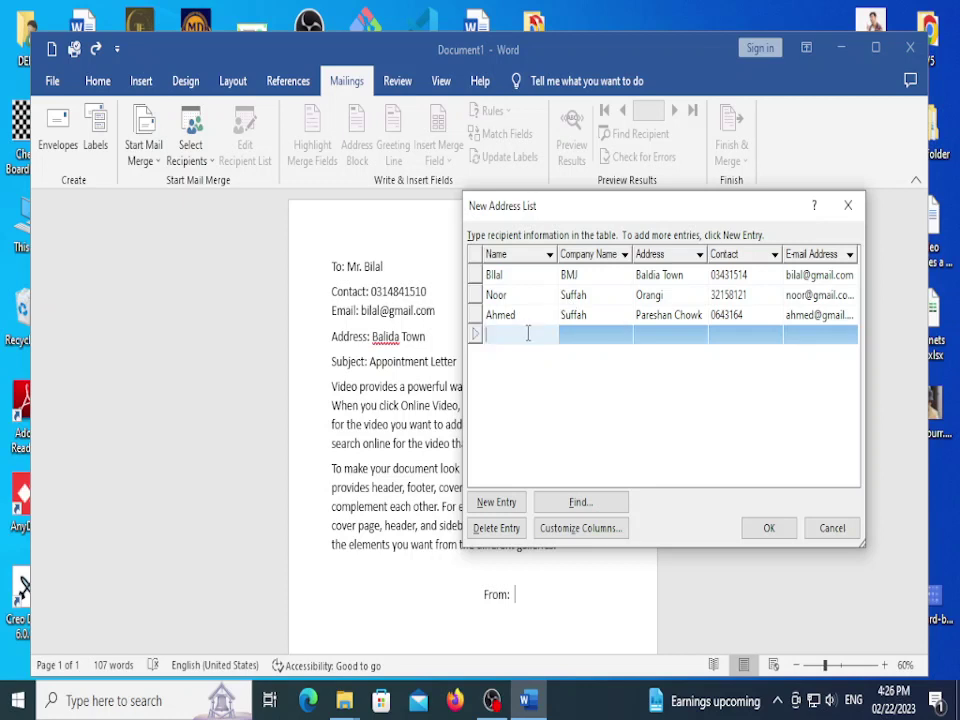
key(Tab)
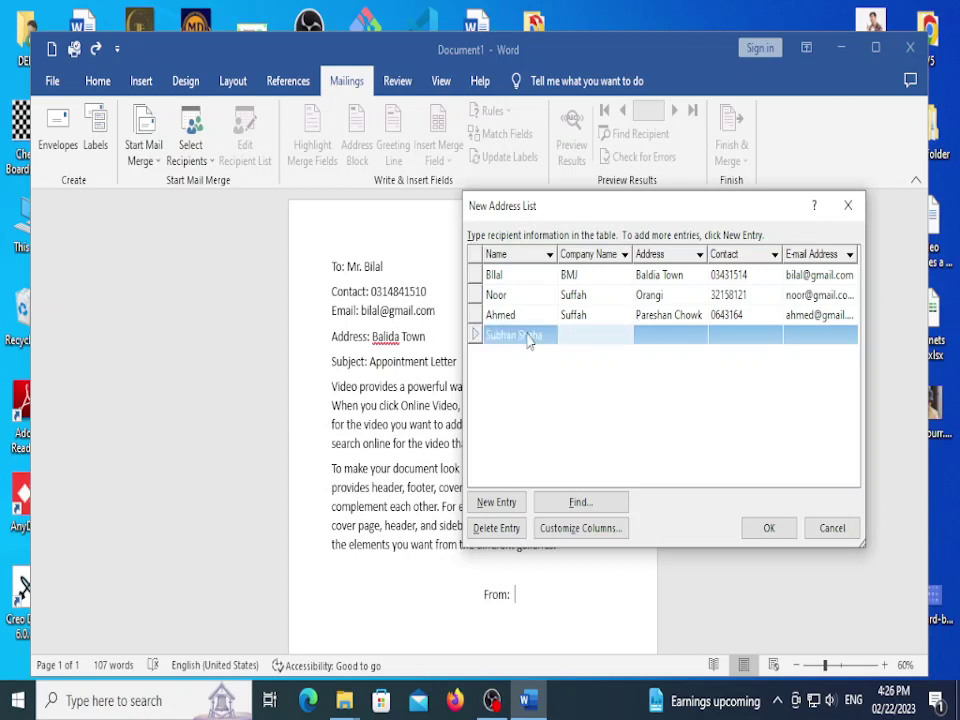
text(BMJ)
key(Tab)
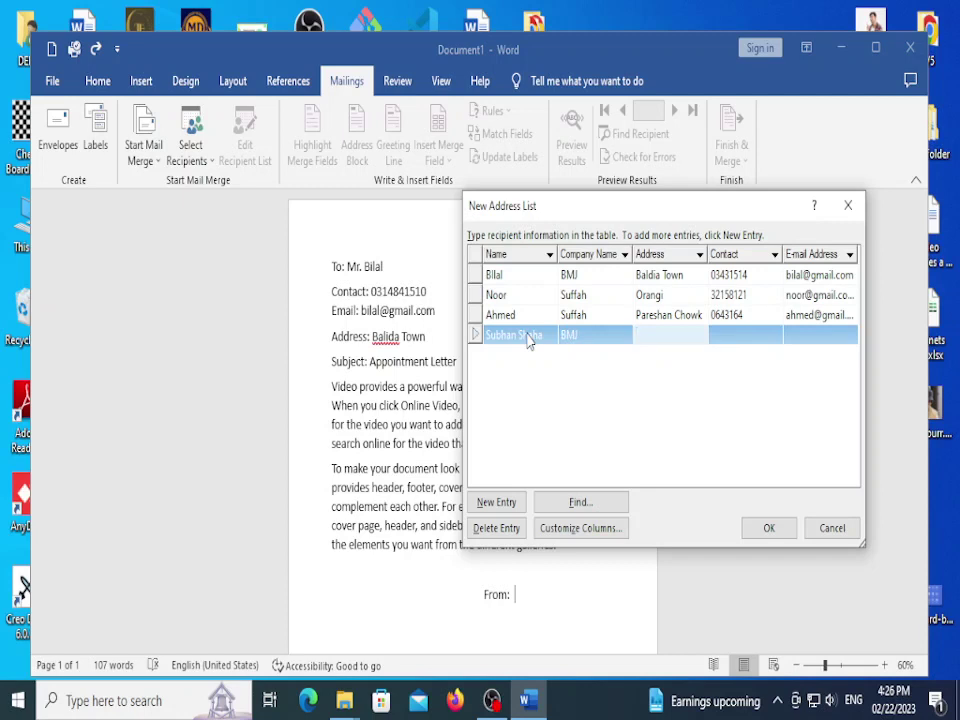
text(Faqeer)
text( Colony)
key(Tab)
text(054)
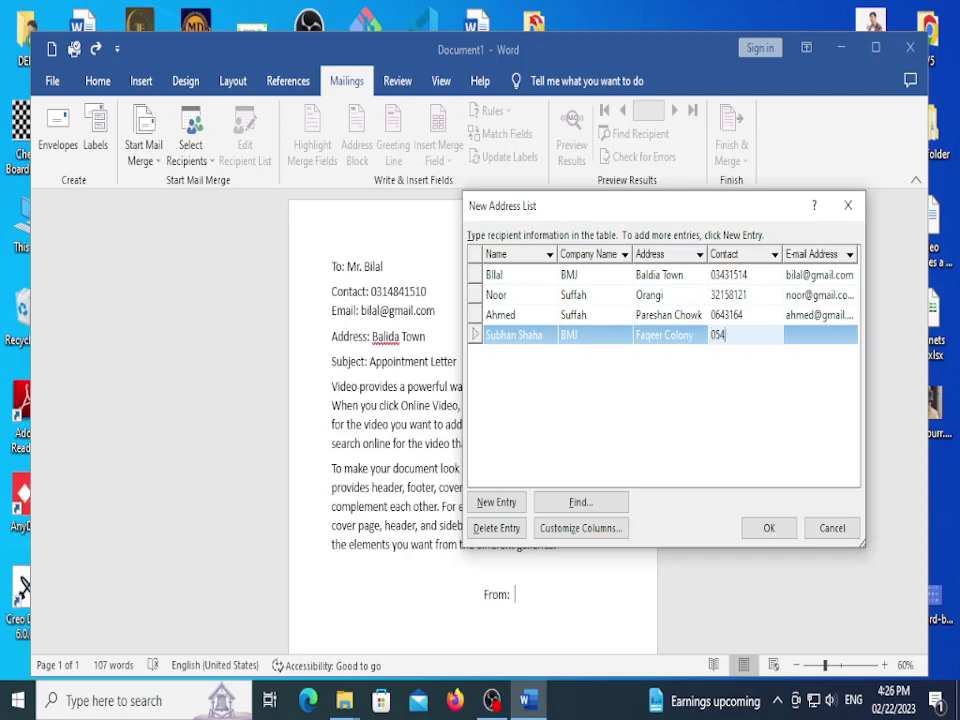
text(21581)
key(Tab)
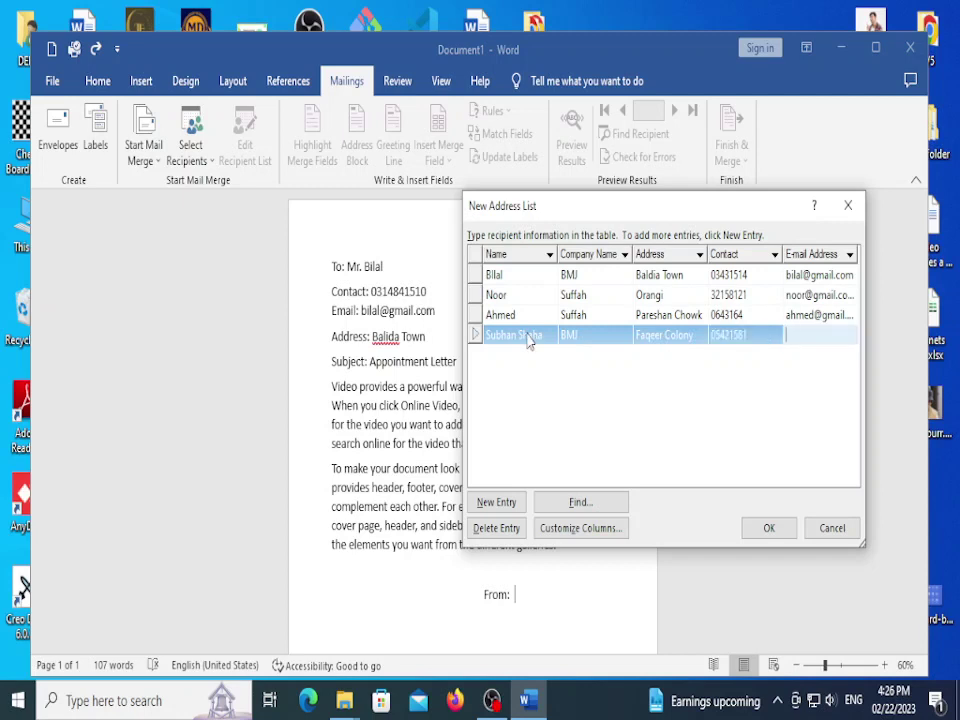
click(762, 529)
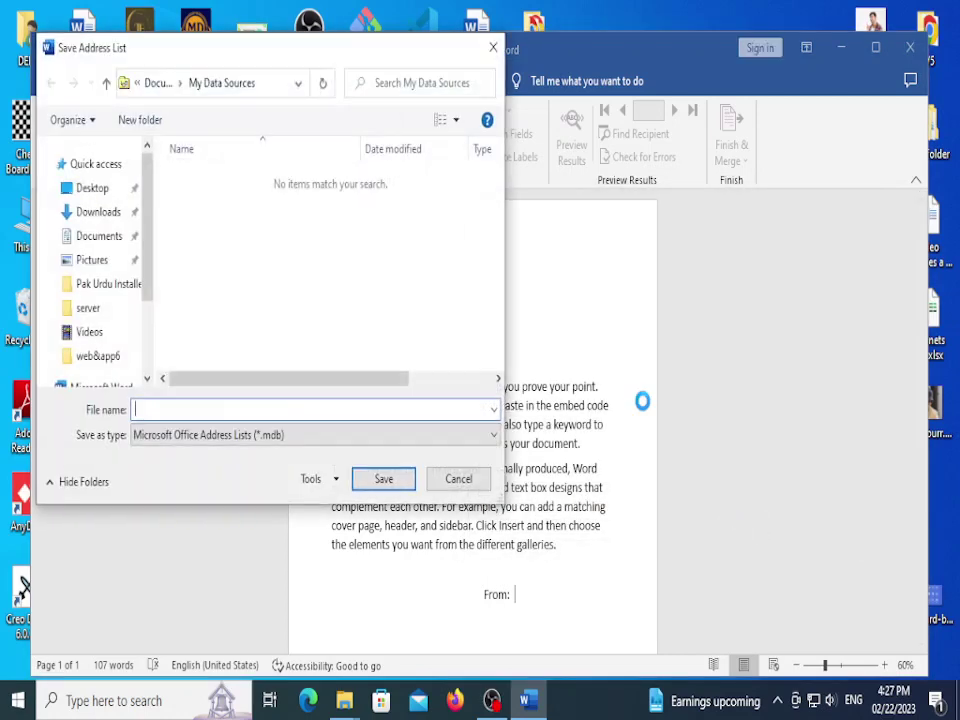
- Save the address list on the Desktop as 'Student list'
click(95, 190)
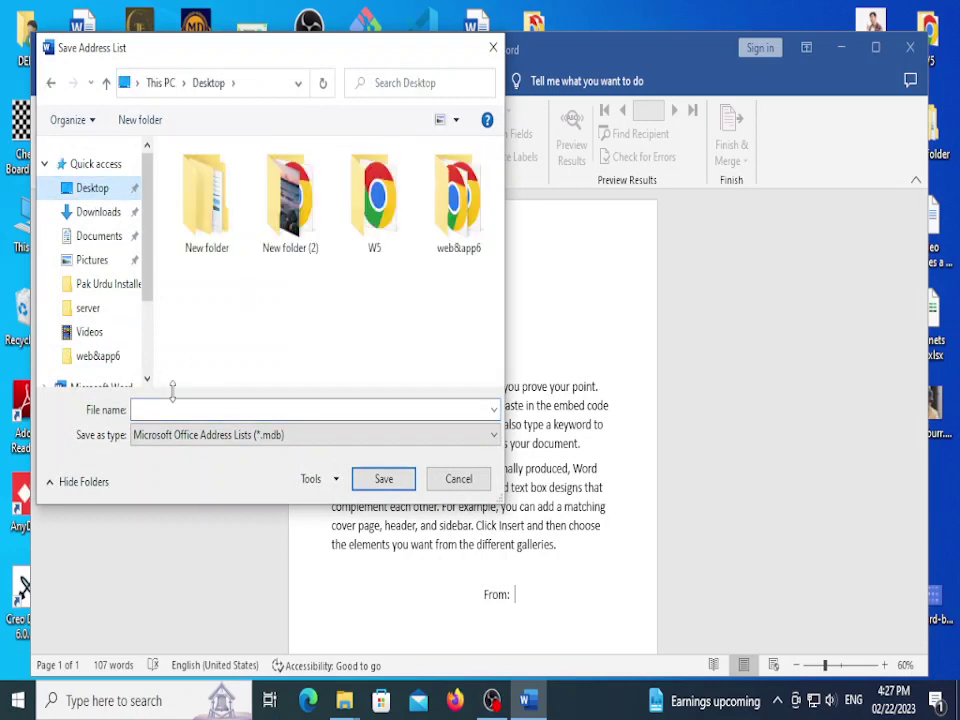
click(100, 237)
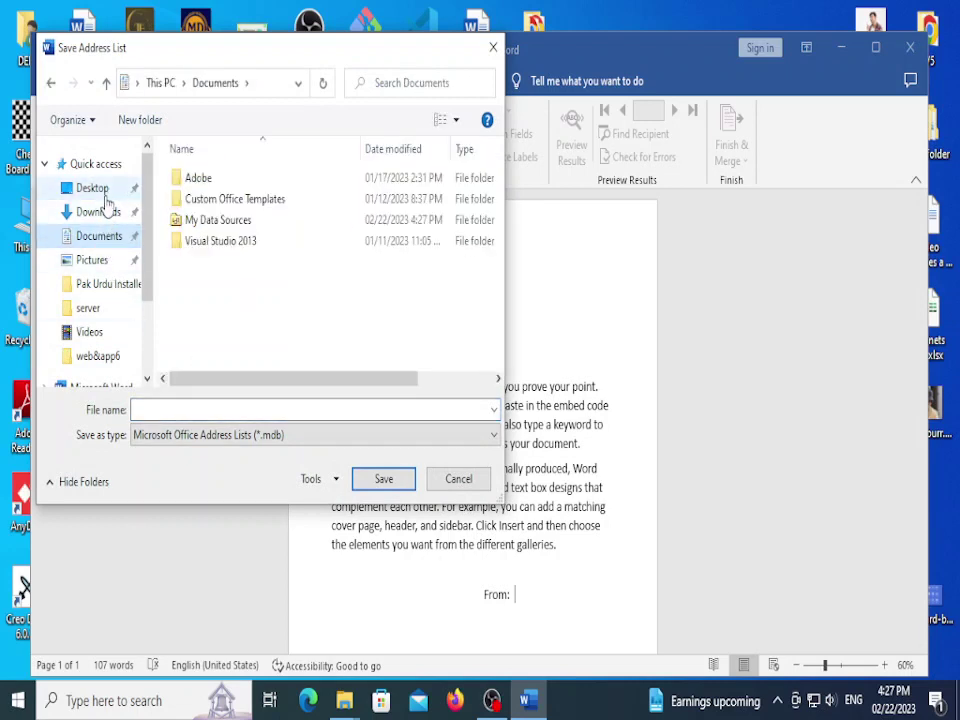
click(95, 190)
click(184, 411)
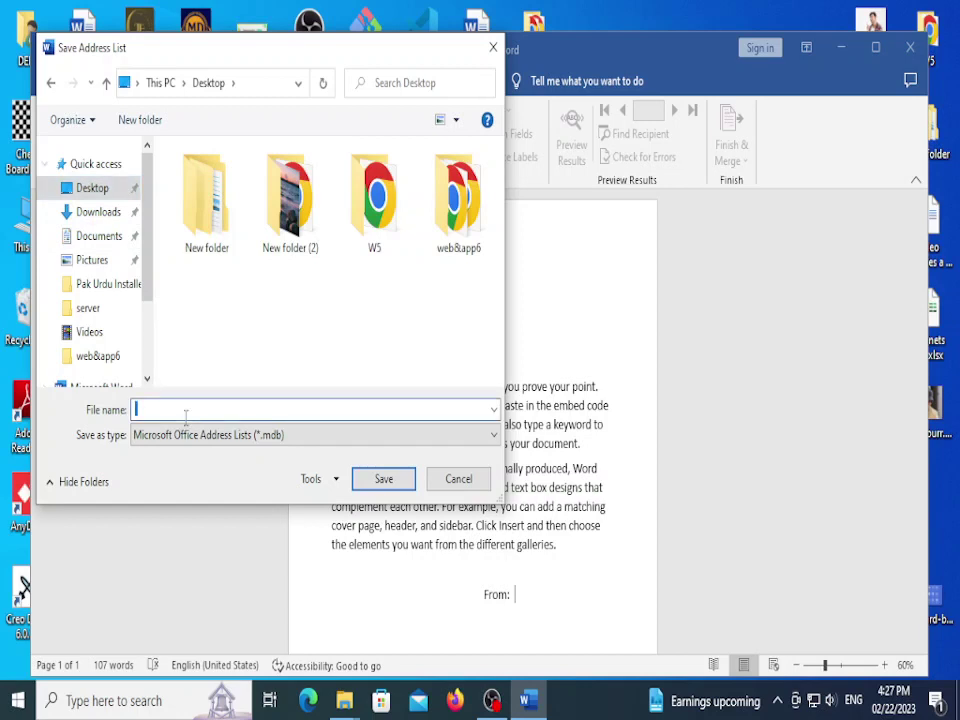
text(Student l)
text(ist)
key(BackSpace)
key(BackSpace)
text(st)
click(398, 486)
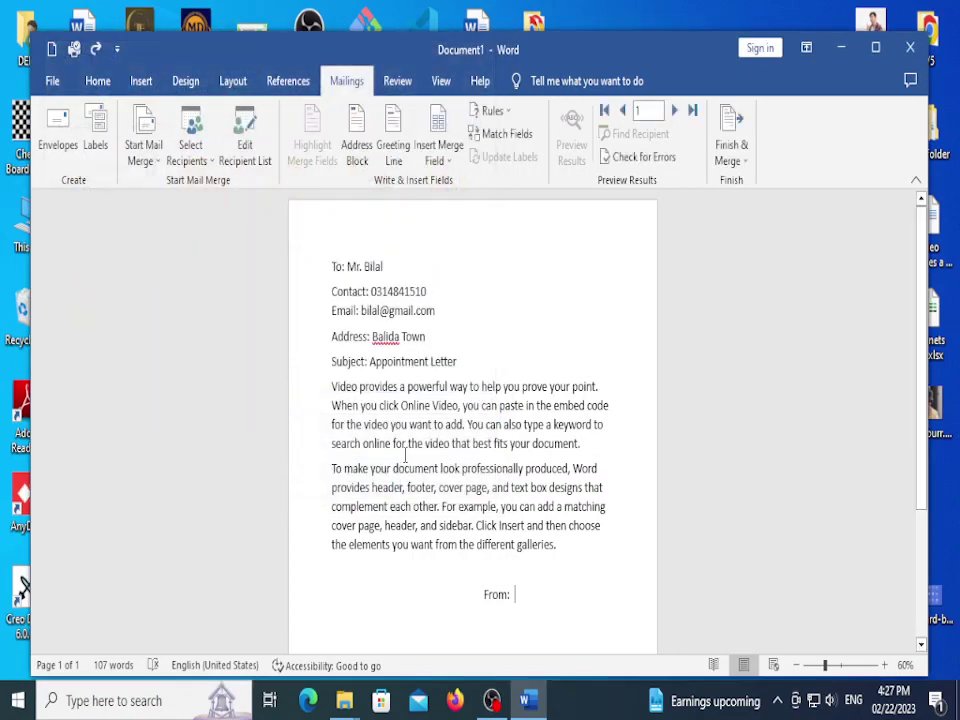
- Delete the sample name, contact, e-mail and address text, leaving the cursor after To: Mr
click(498, 296)
click(392, 267)
key(BackSpace)
key(BackSpace)
key(BackSpace)
key(BackSpace)
key(BackSpace)
click(428, 291)
key(BackSpace)
key(BackSpace)
key(BackSpace)
key(BackSpace)
key(BackSpace)
key(BackSpace)
key(BackSpace)
key(BackSpace)
key(BackSpace)
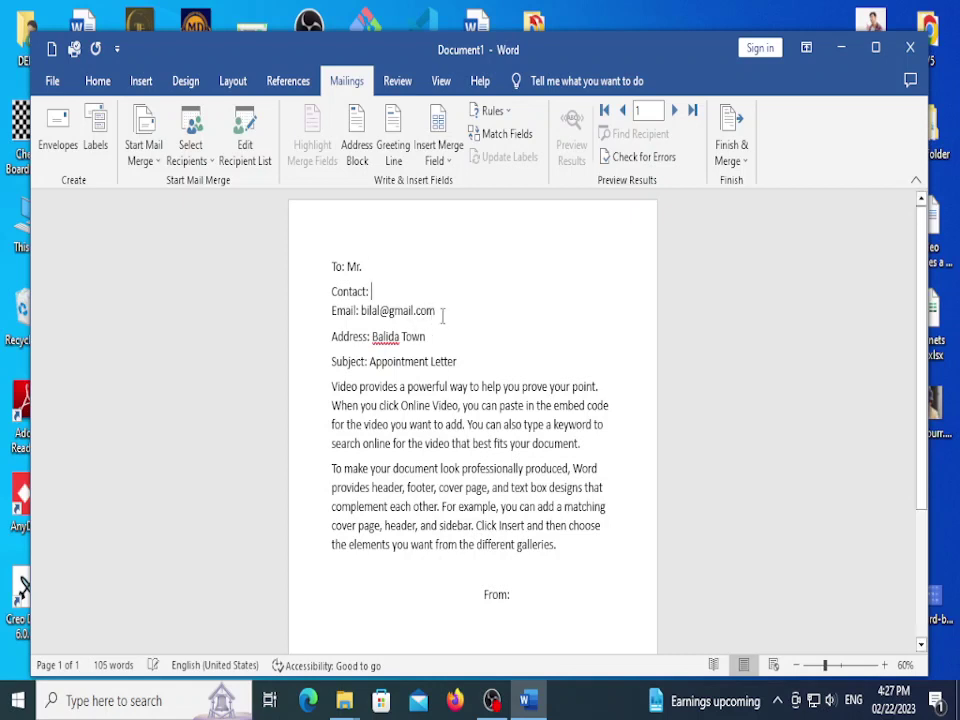
drag(437, 311, 362, 311)
key(BackSpace)
mouse_move(426, 337)
mouse_down()
mouse_move(333, 337)
mouse_move(372, 337)
mouse_up()
key(BackSpace)
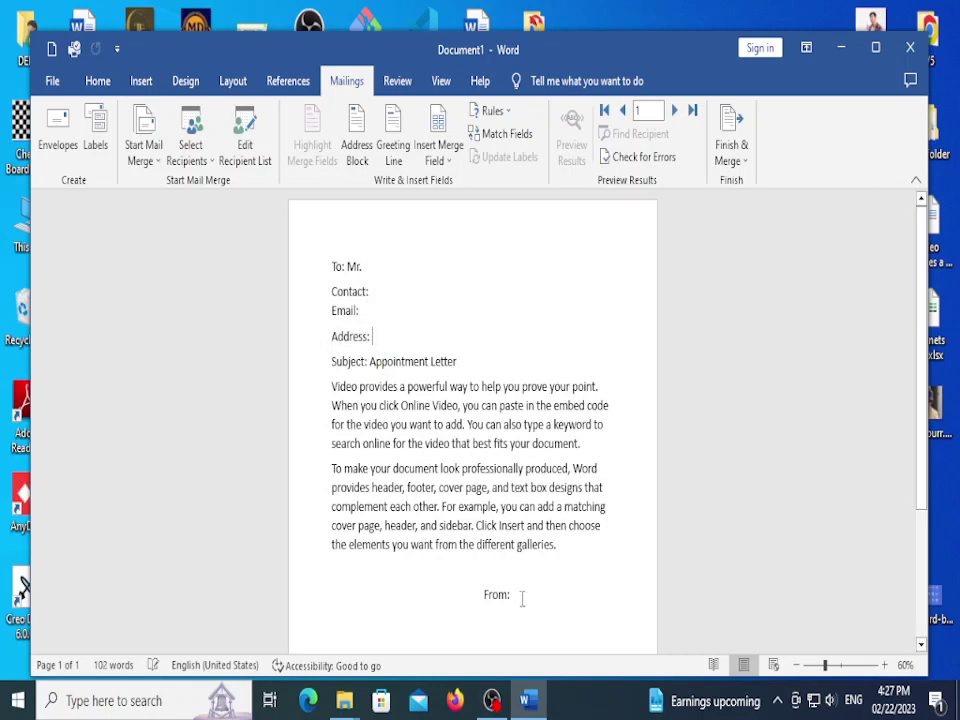
click(518, 595)
click(369, 267)
- Insert the Name merge field after 'To: Mr.' and the Contact field after 'Contact:'
click(446, 160)
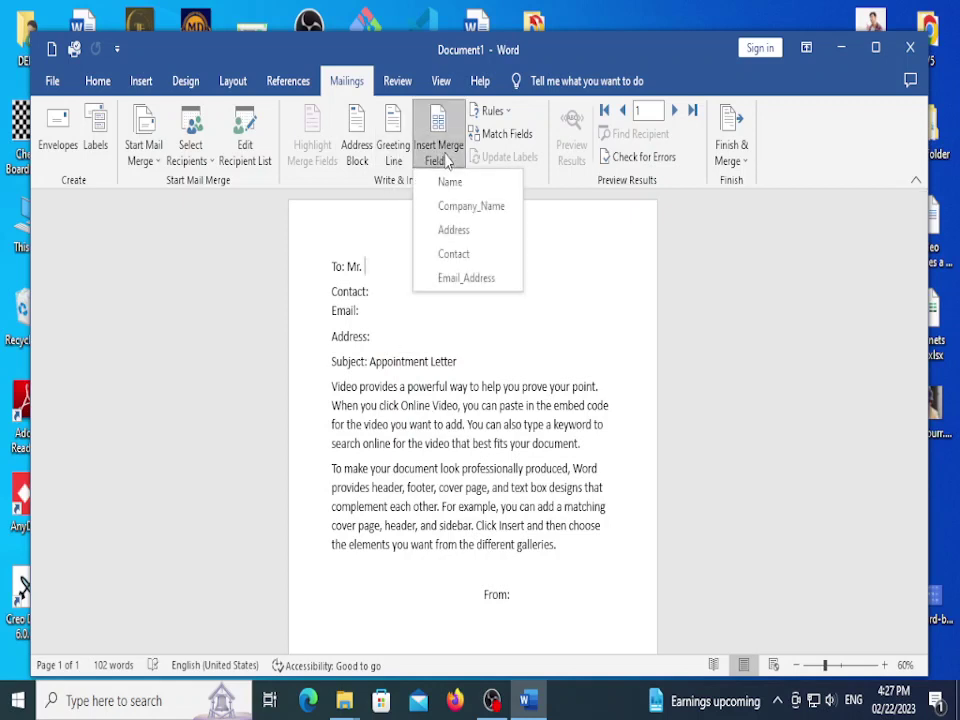
click(454, 182)
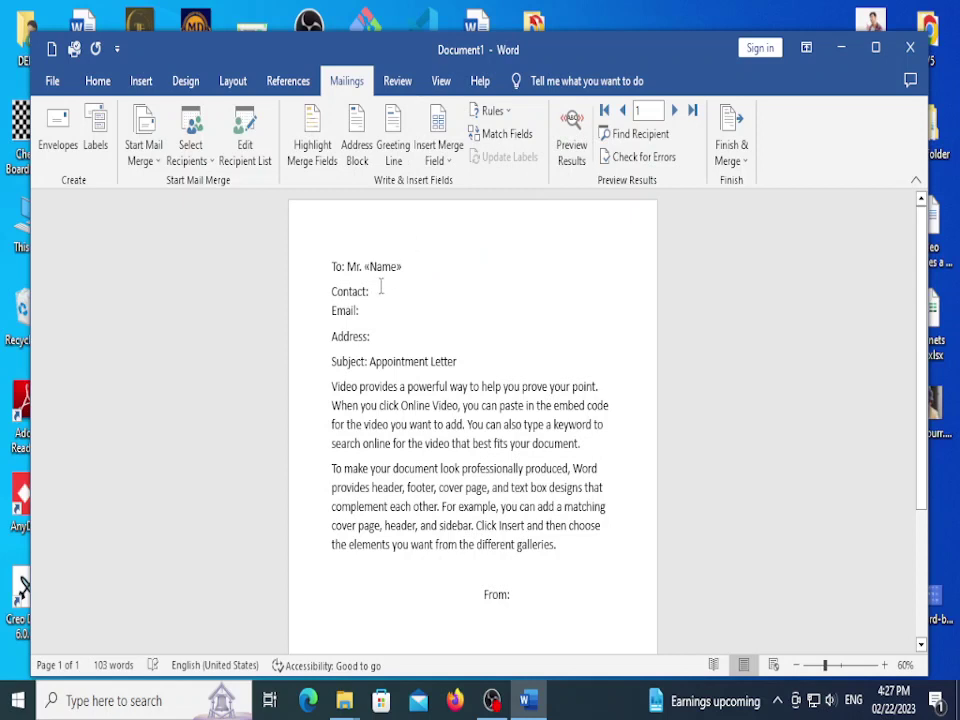
click(383, 287)
click(449, 160)
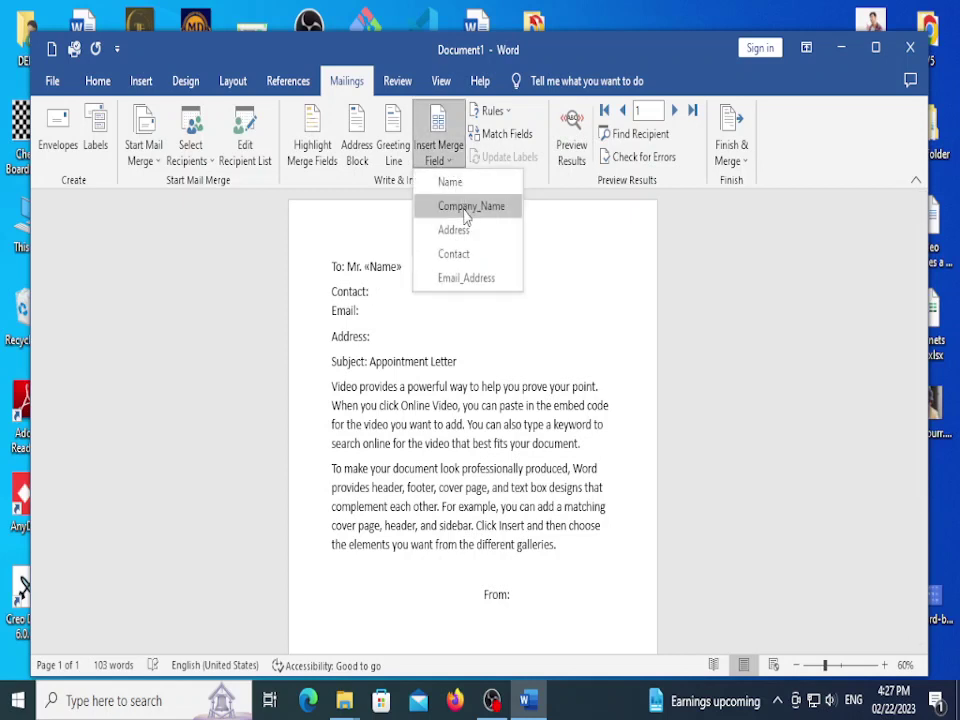
click(456, 254)
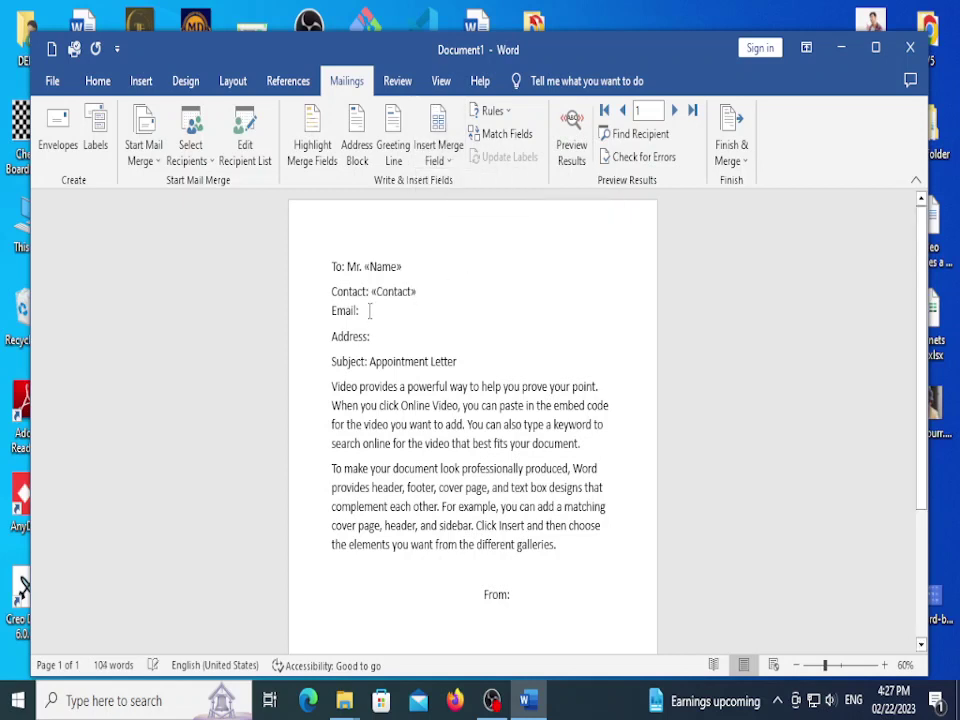
- Add the Email_Address, Address and Company_Name merge fields after the Email, Address and From labels
click(368, 310)
click(439, 160)
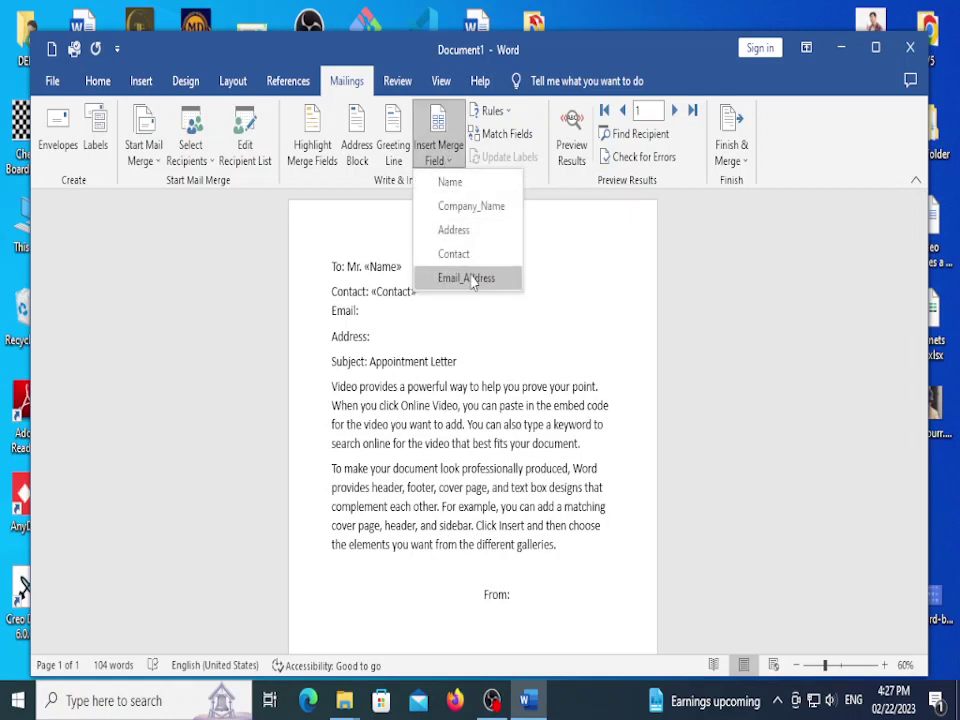
click(470, 273)
click(395, 340)
click(440, 150)
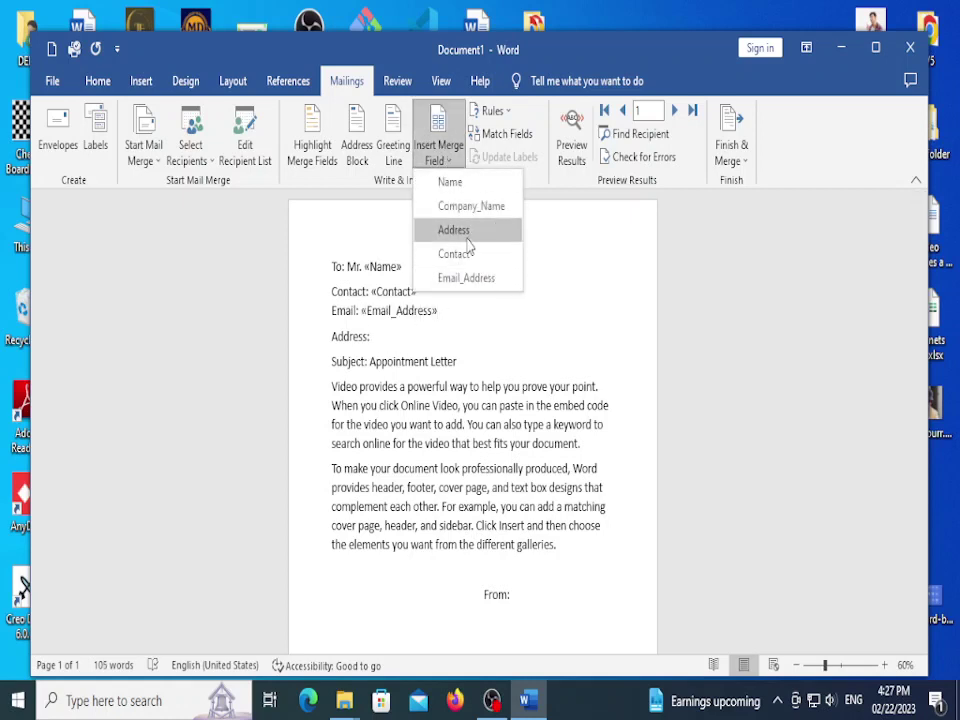
click(445, 232)
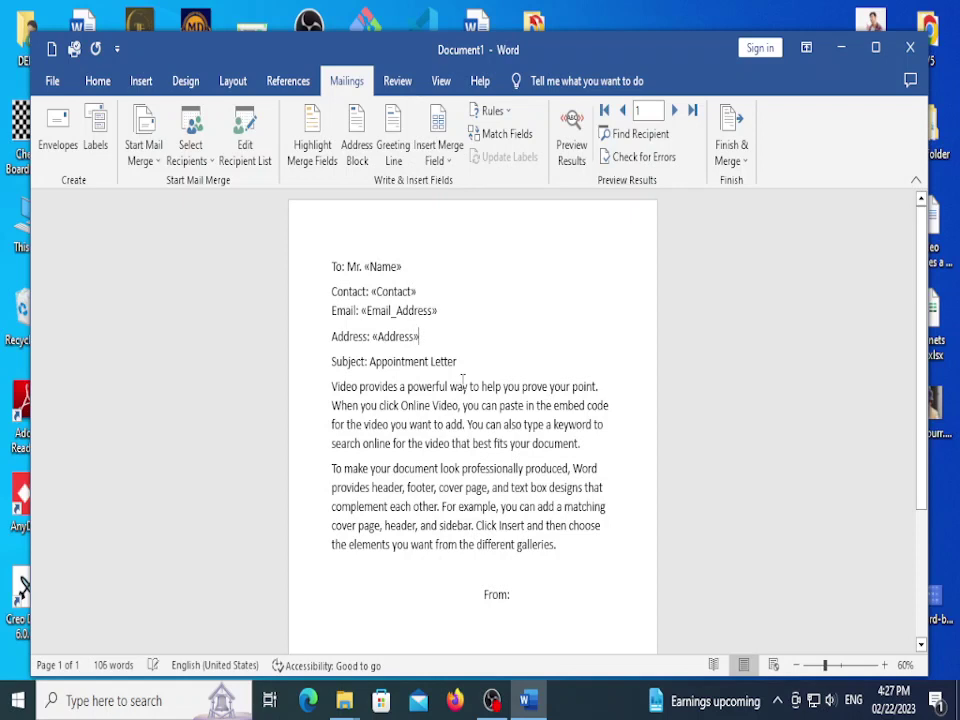
click(439, 152)
click(470, 207)
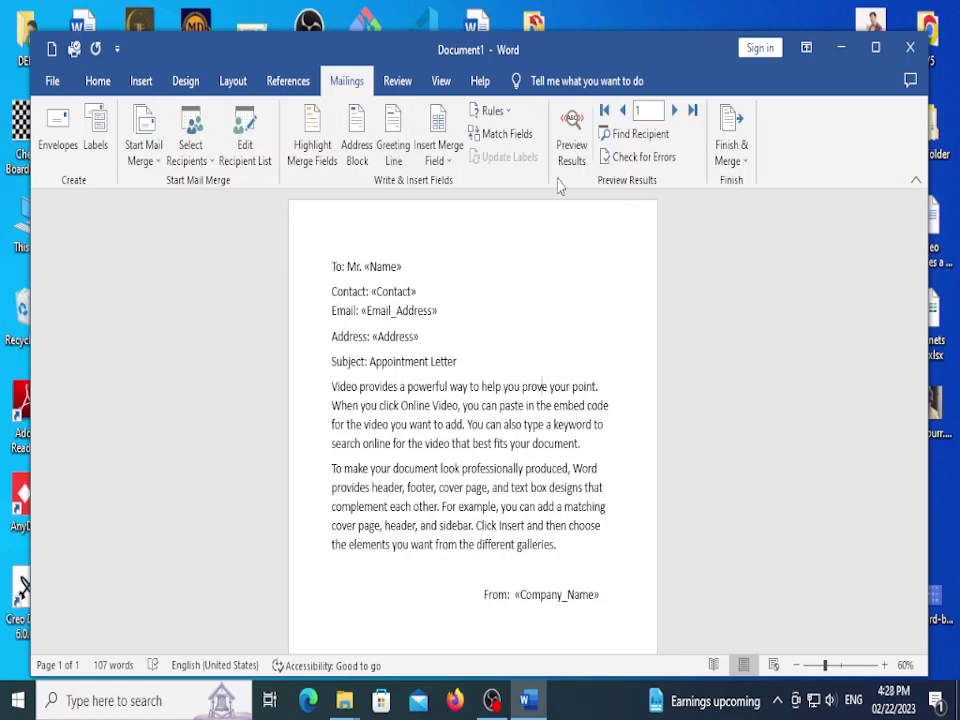
- Merge all records into a new editable document with Finish & Merge > Edit Individual Documents
click(737, 160)
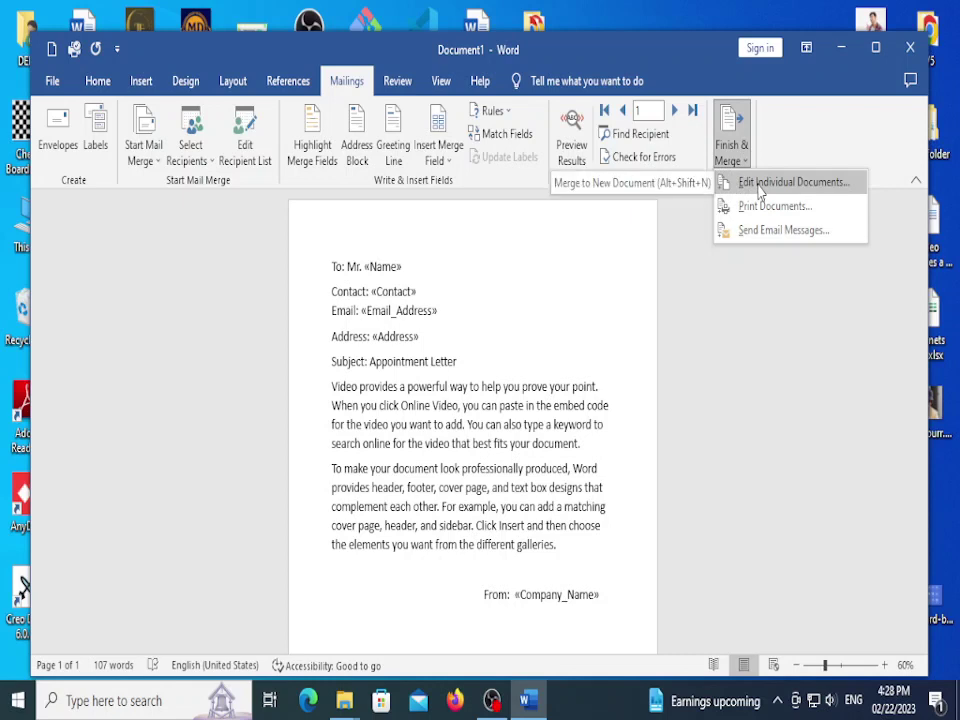
click(760, 185)
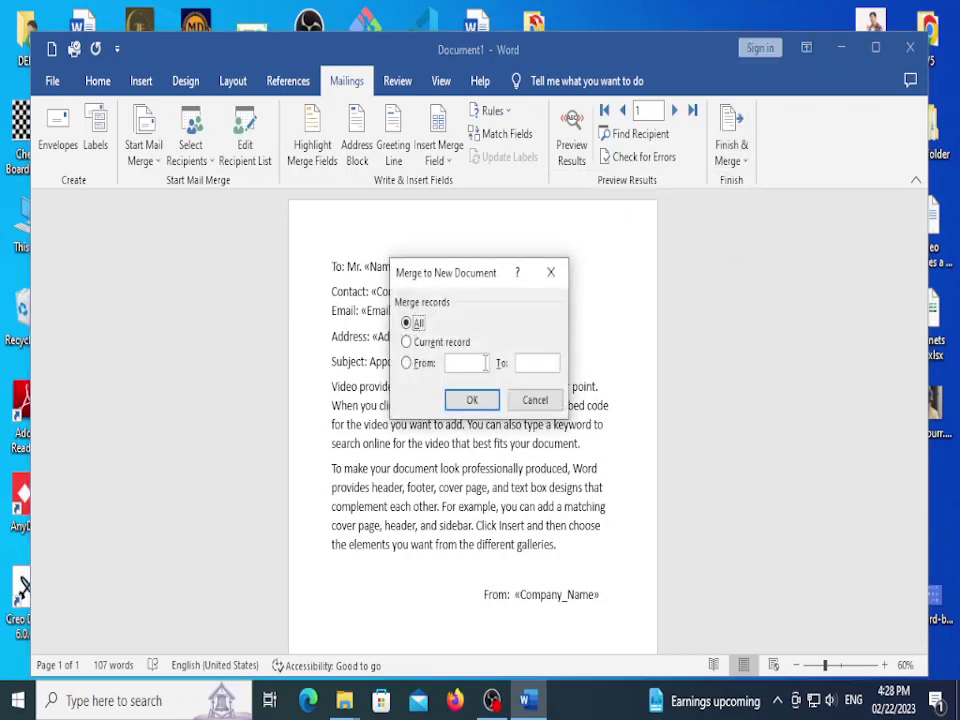
click(407, 342)
click(406, 363)
click(406, 323)
click(472, 404)
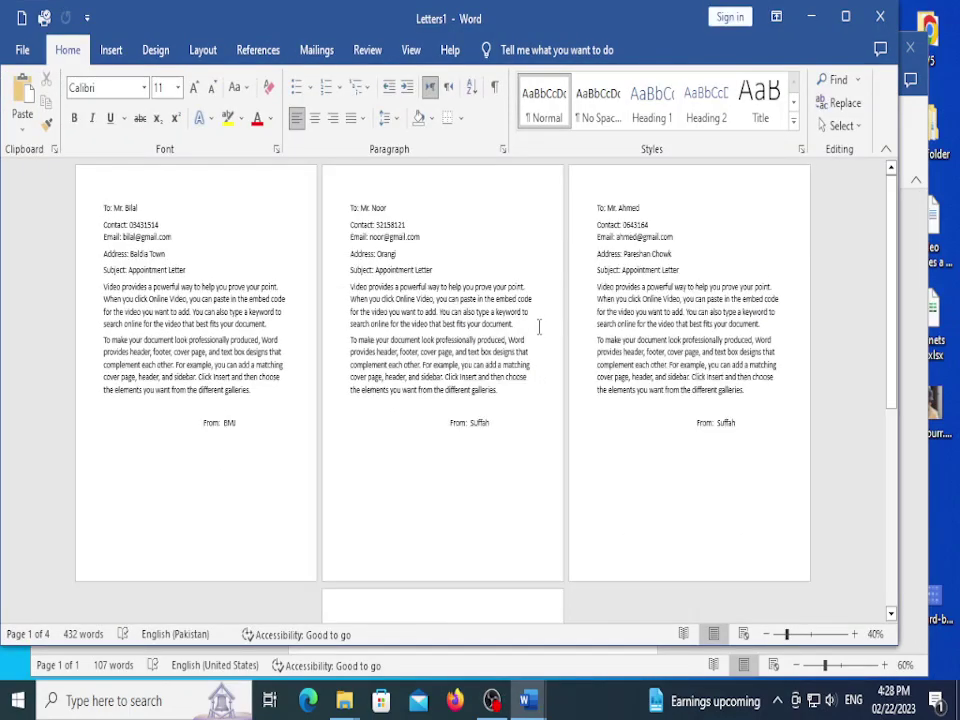
- Scroll through the merged Letters1 document to review the four letters
scroll(539, 327, up, 2)
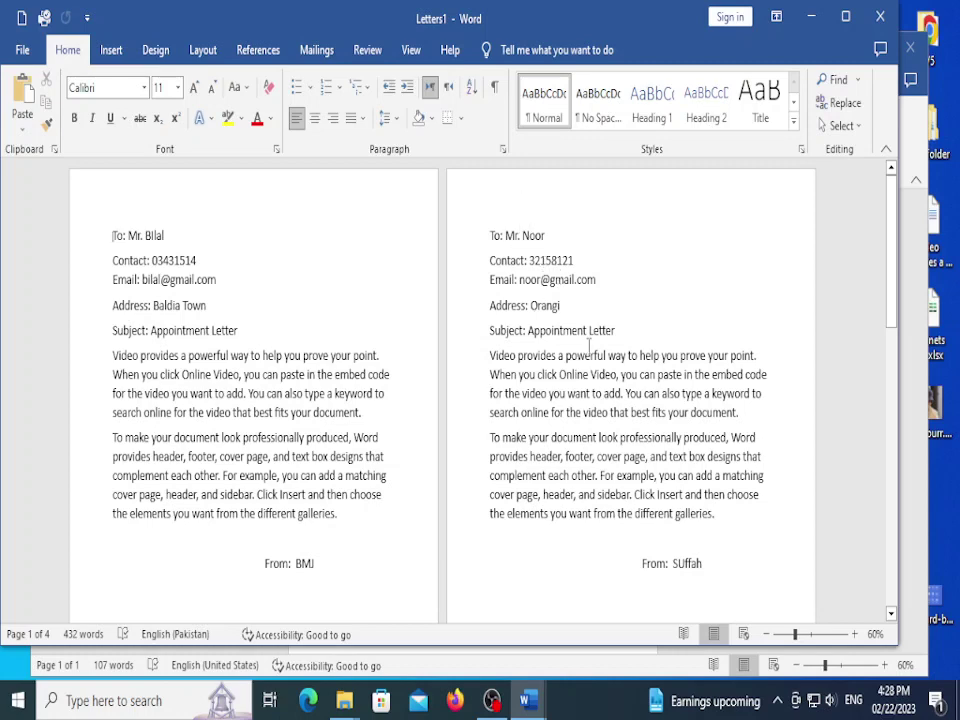
scroll(722, 474, down, 2)
scroll(624, 332, down, 2)
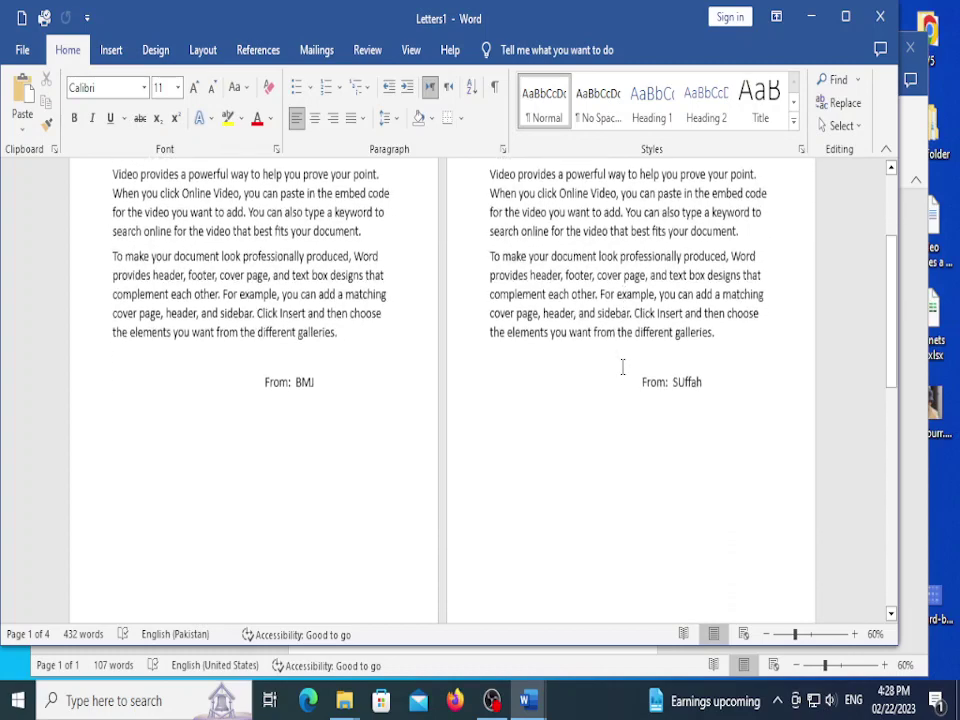
scroll(624, 332, down, 4)
scroll(624, 332, down, 4)
ctrl+scroll(624, 333, down, 2)
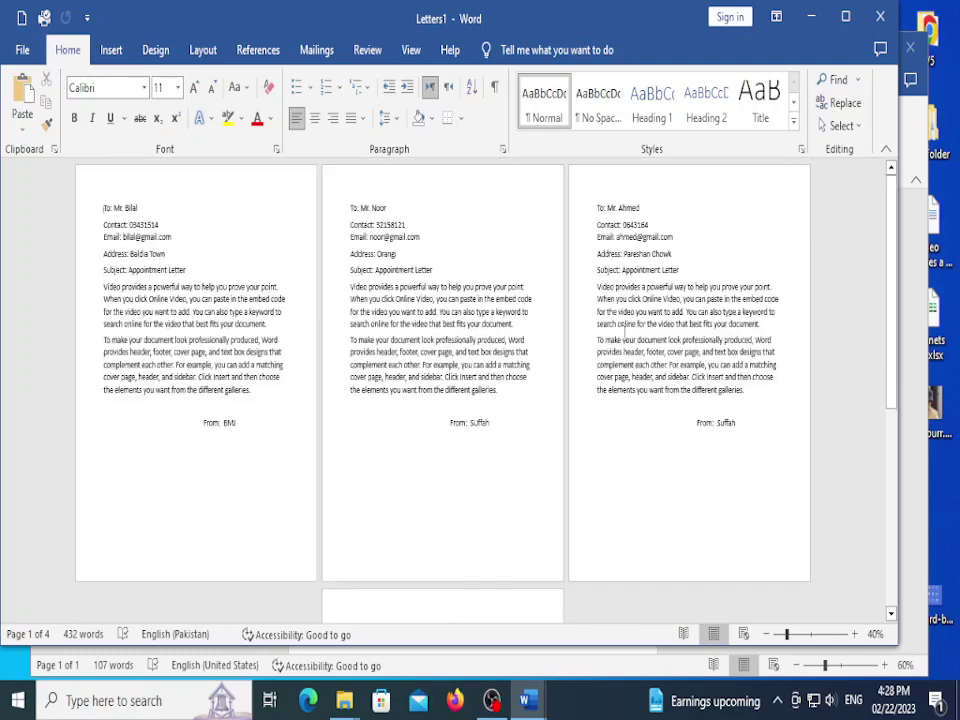
ctrl+scroll(624, 338, down, 1)
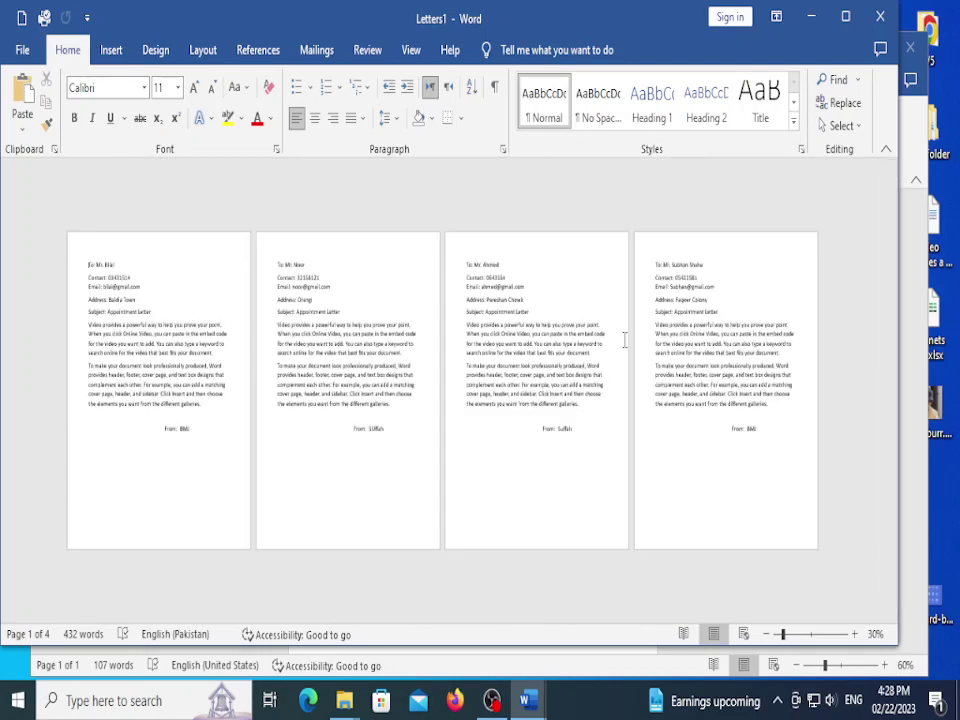
ctrl+scroll(538, 333, up, 1)
ctrl+scroll(538, 333, up, 3)
ctrl+scroll(533, 338, up, 1)
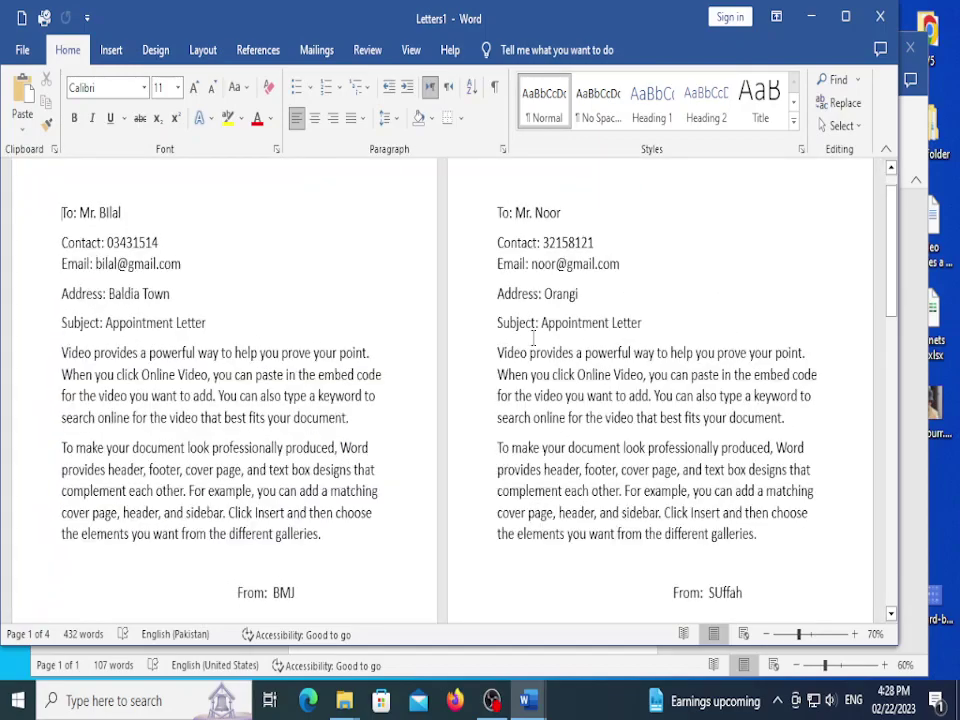
ctrl+scroll(533, 338, down, 1)
scroll(531, 339, down, 1)
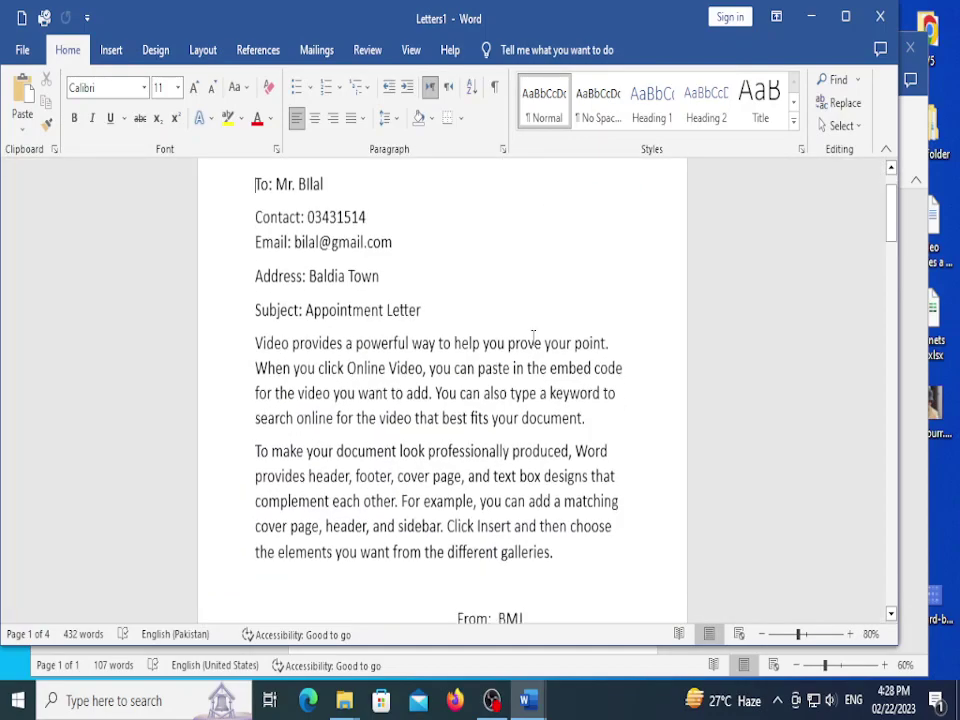
ctrl+scroll(372, 290, down, 1)
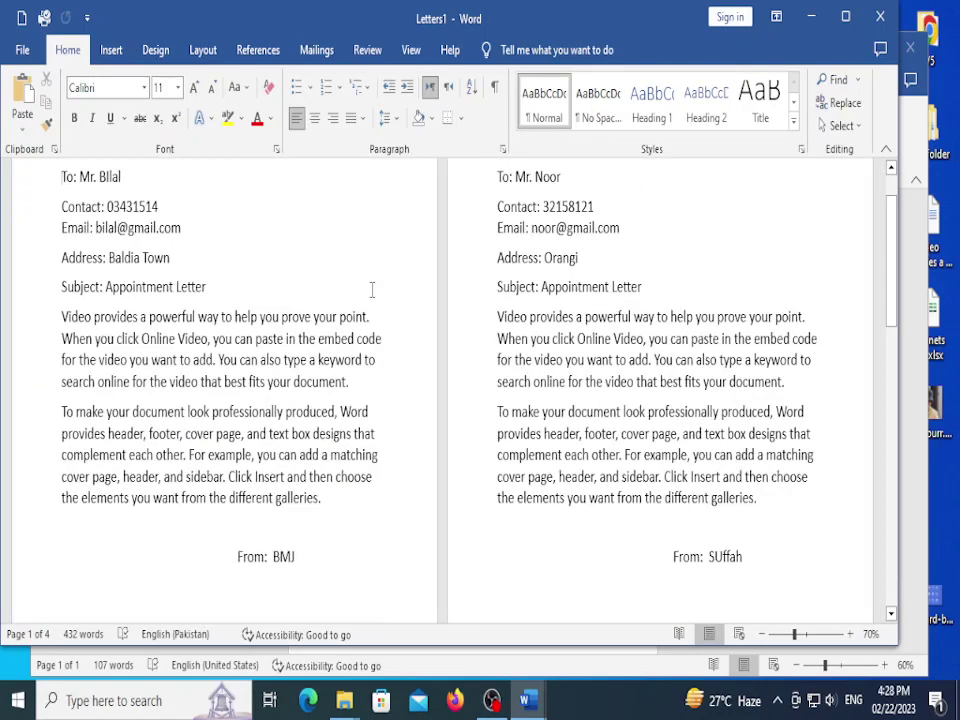
ctrl+scroll(431, 280, up, 1)
ctrl+scroll(448, 332, up, 1)
ctrl+scroll(449, 335, up, 1)
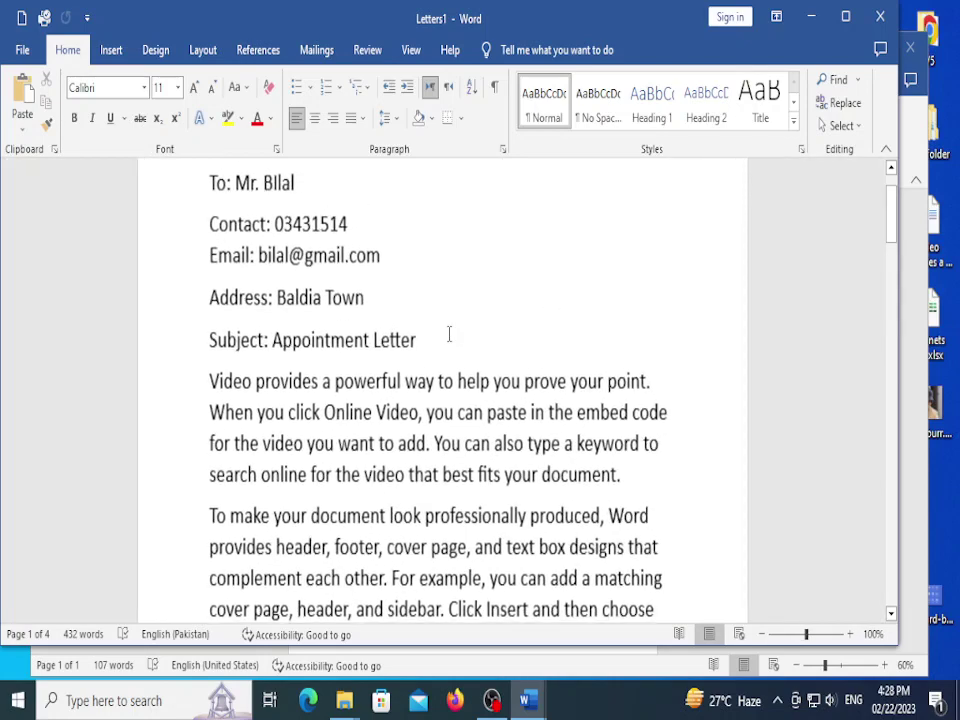
- Select all the text and reduce it to 12 pt with Ctrl+Shift+comma
key(ctrl+a)
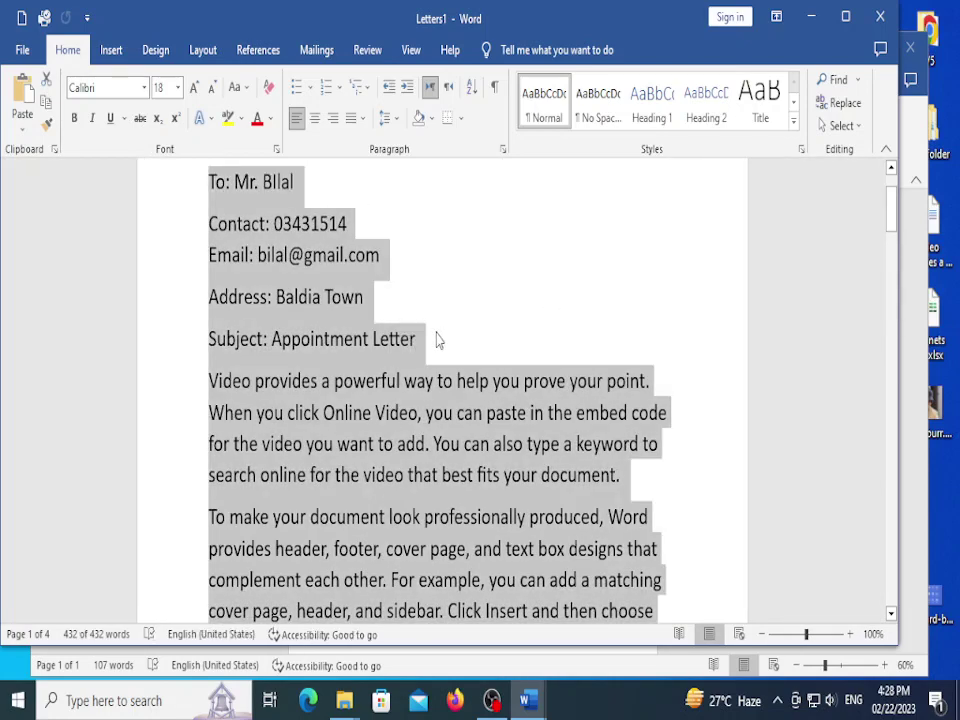
key(ctrl+shift+comma)
key(ctrl+shift+comma)
key(ctrl+shift+comma)
click(570, 513)
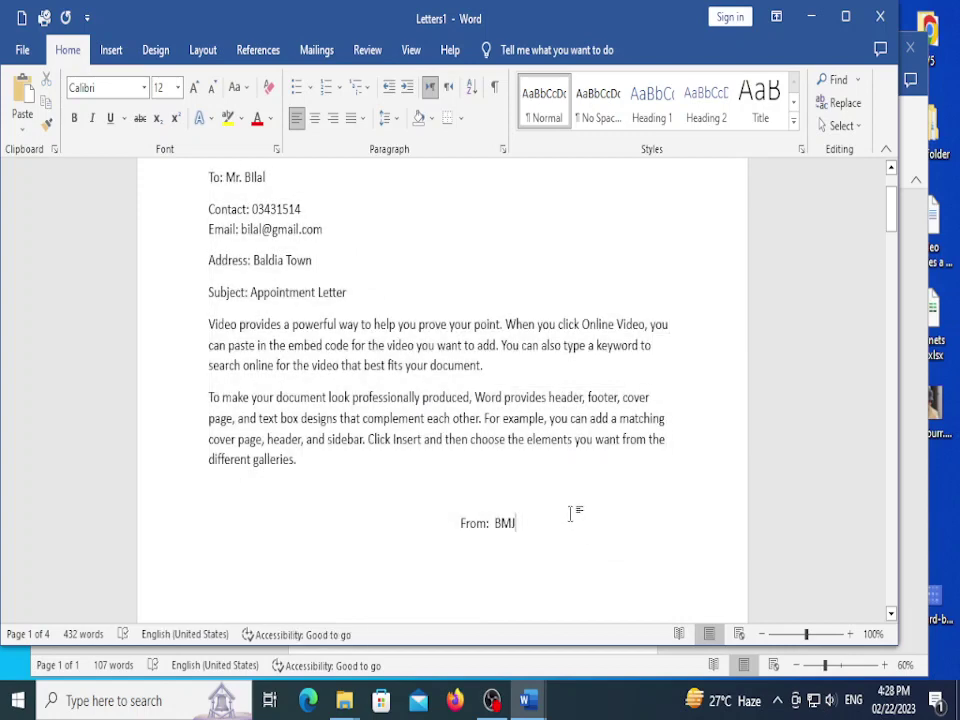
scroll(570, 513, up, 2)
double_click(251, 273)
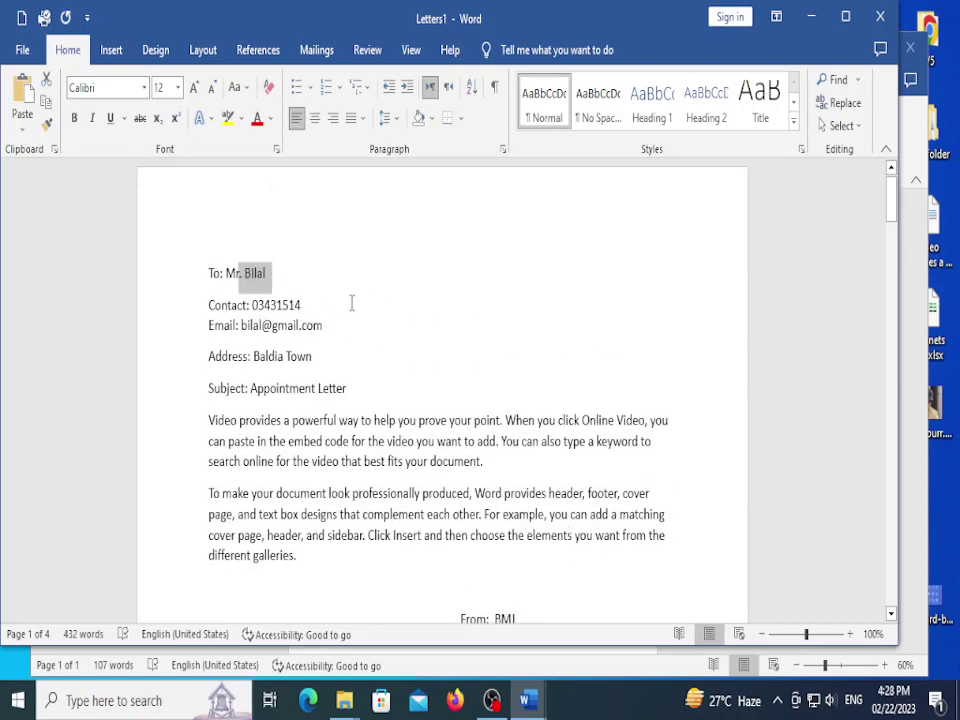
click(300, 300)
- Check all four pages of resized letters down to the last recipient
scroll(295, 305, down, 10)
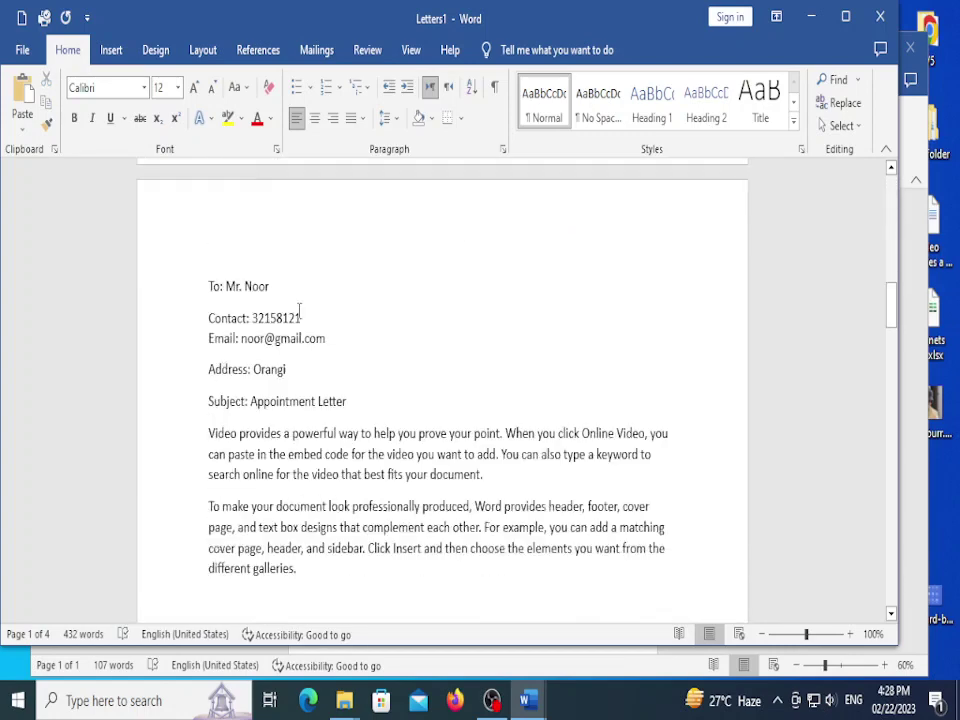
scroll(299, 311, down, 3)
scroll(320, 330, up, 1)
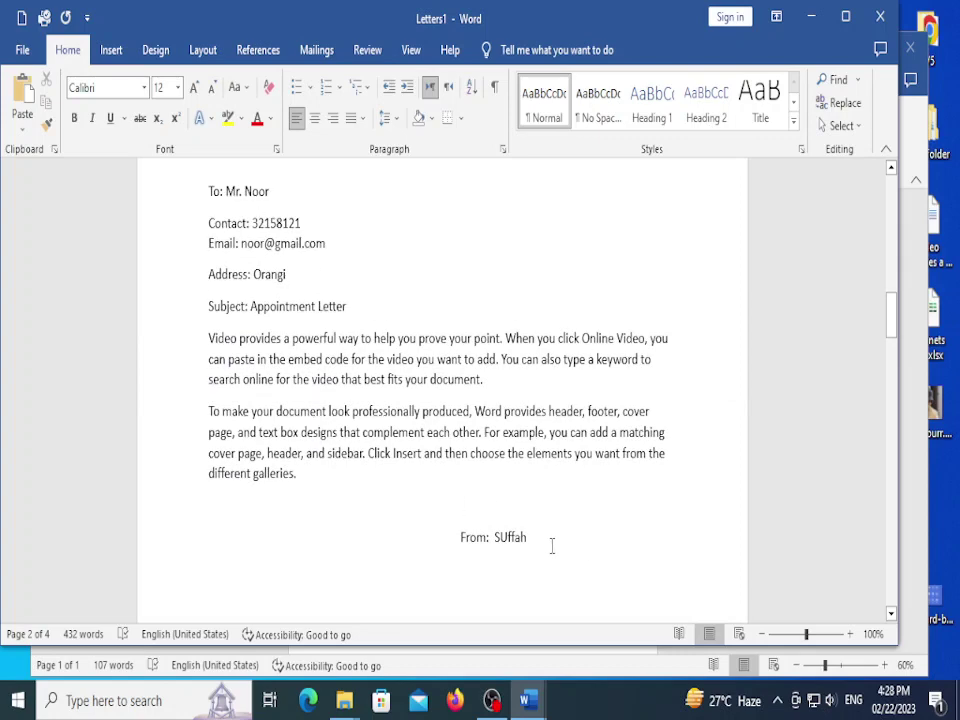
scroll(471, 415, down, 3)
scroll(473, 413, down, 5)
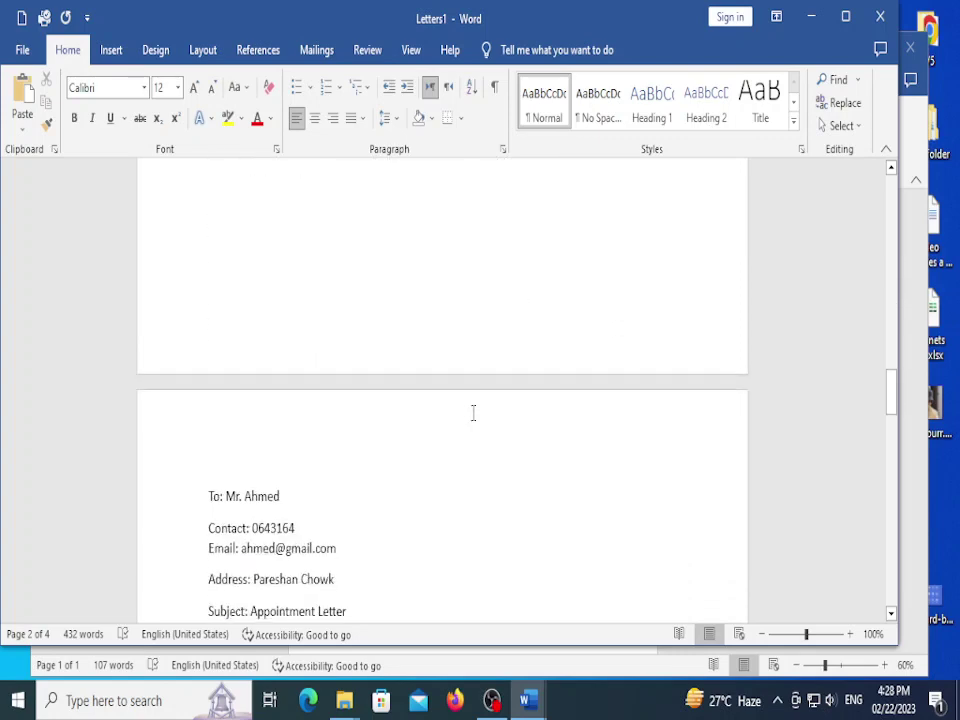
scroll(473, 413, down, 5)
scroll(510, 520, down, 7)
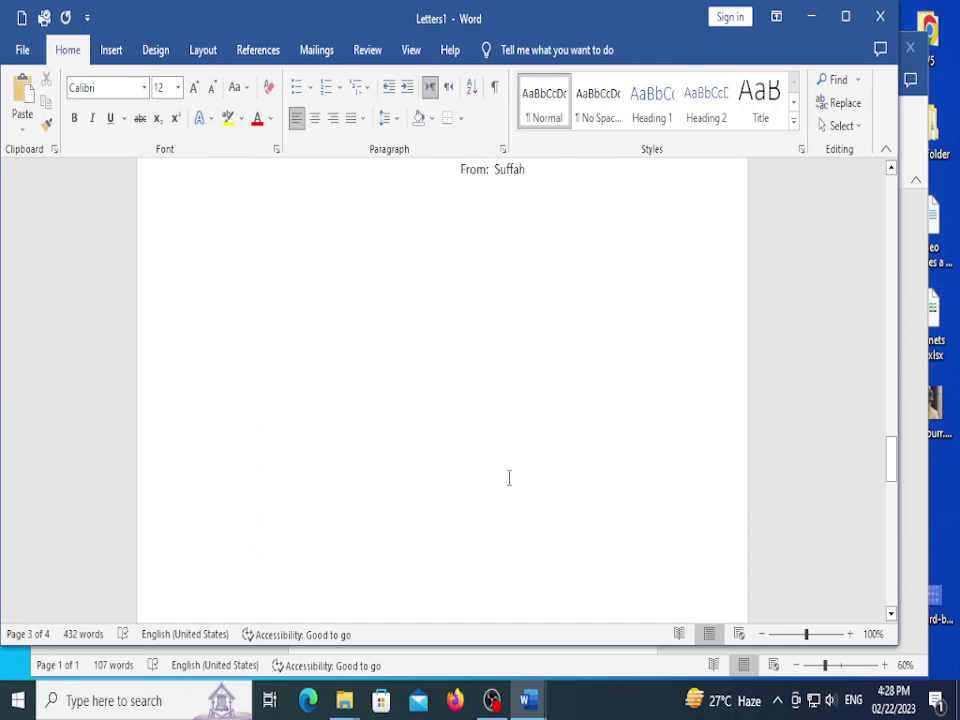
scroll(508, 478, down, 5)
scroll(493, 469, down, 3)
scroll(454, 531, down, 5)
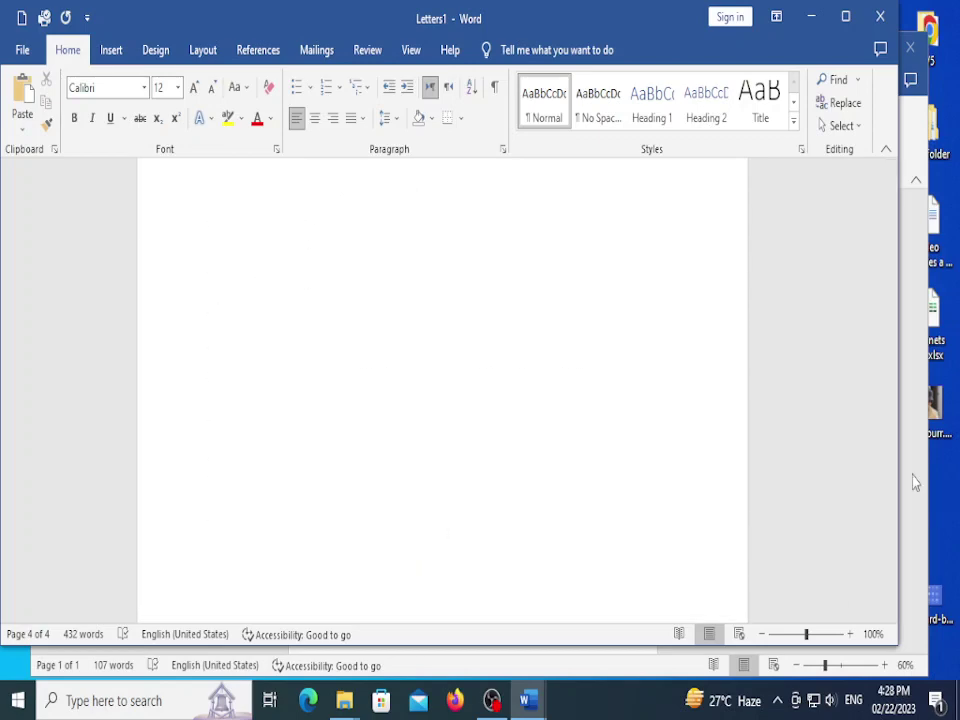
drag(914, 483, 880, 145)
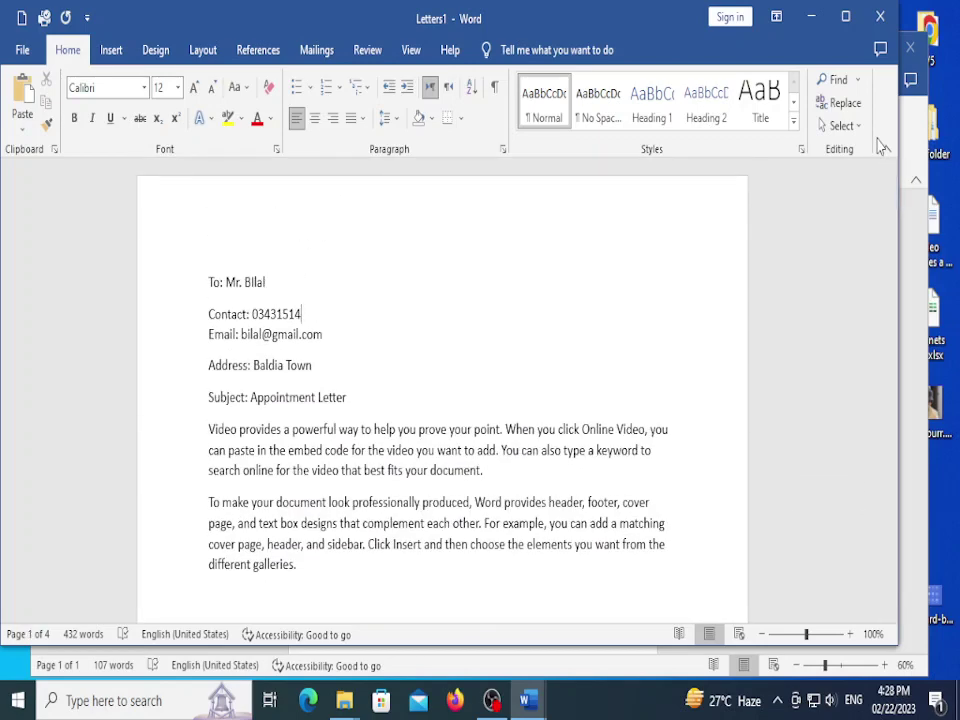
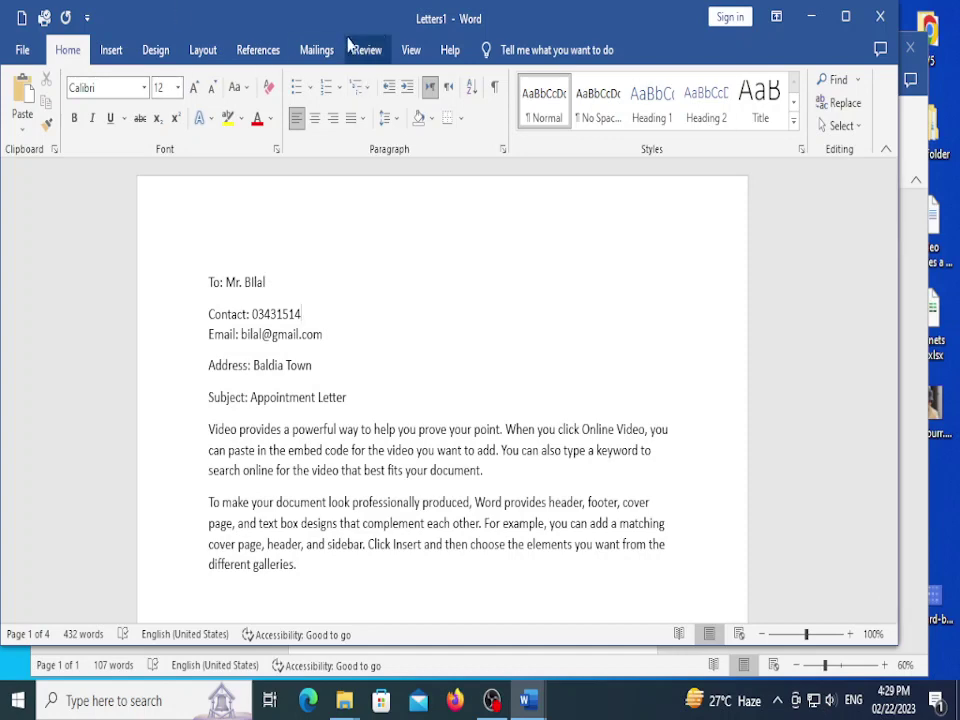
- On the Mailings tab, choose Use an Existing List as the recipient source
click(418, 55)
click(366, 53)
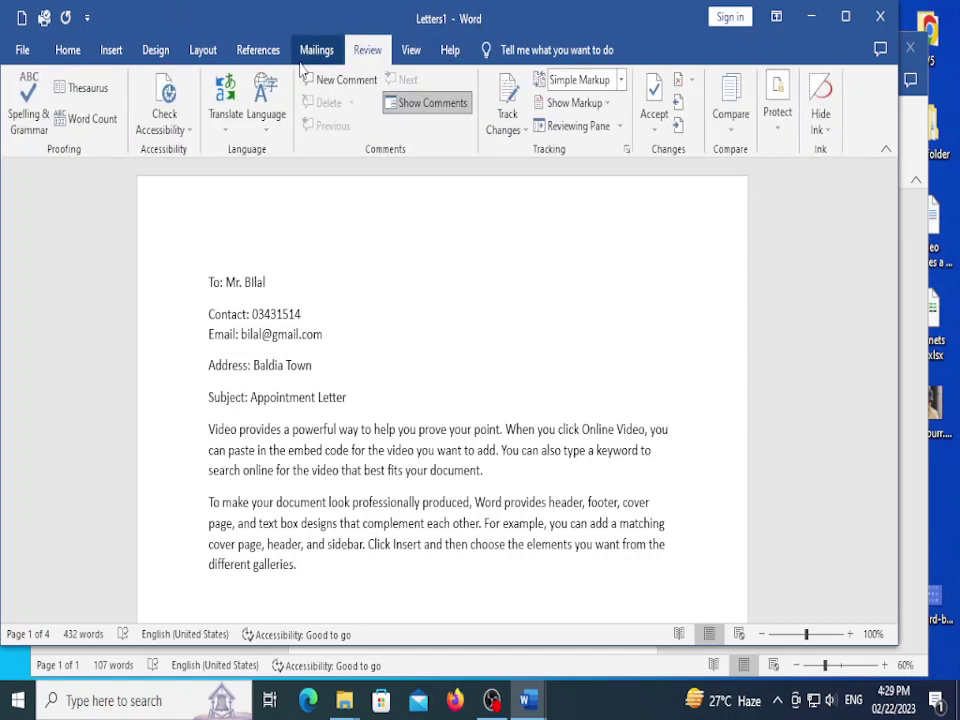
click(302, 58)
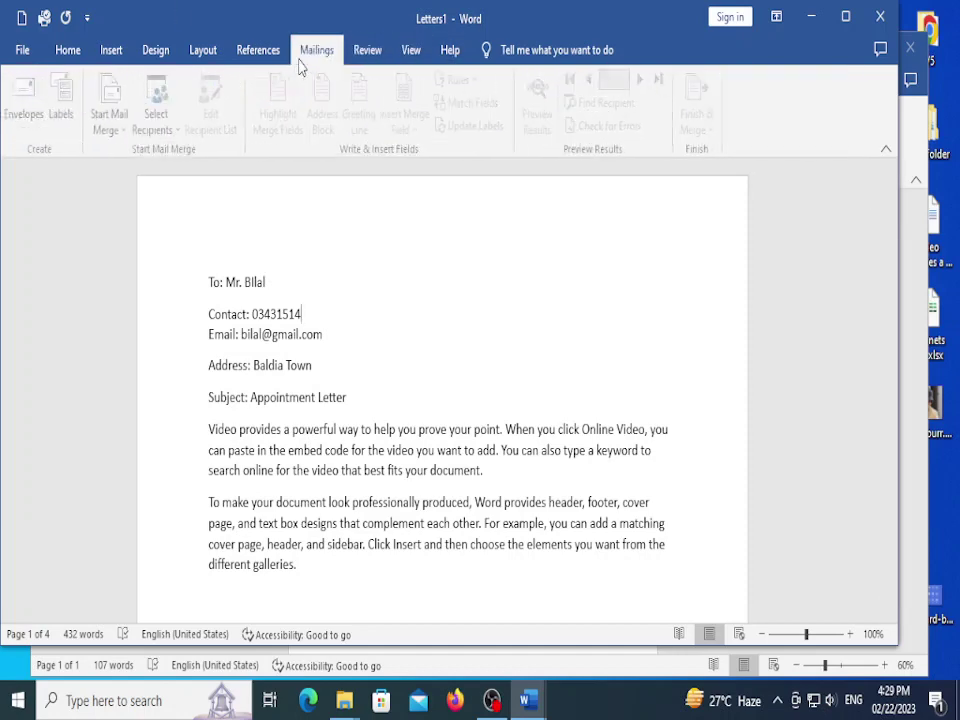
click(166, 132)
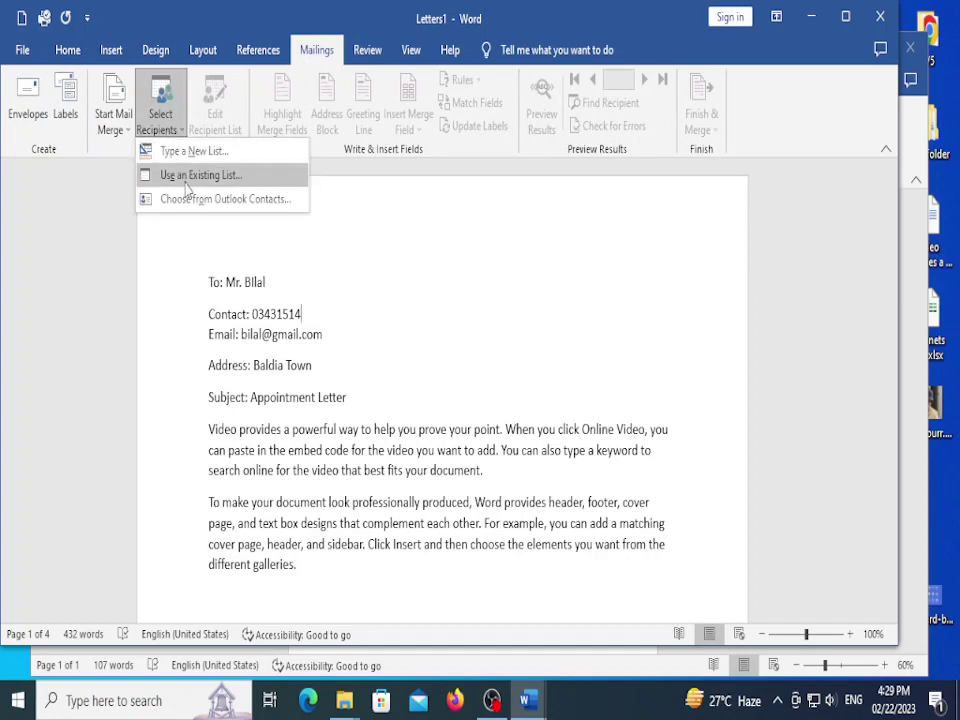
click(185, 180)
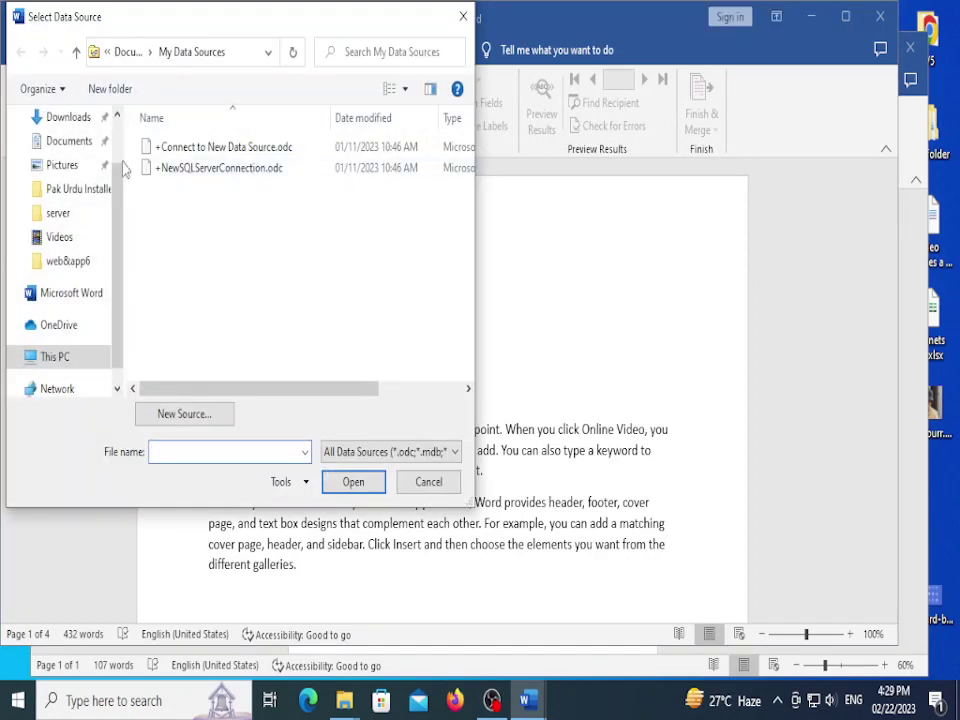
- Browse the Desktop files, select Student list.mdb, then dismiss the Select Data Source dialog
scroll(75, 139, up, 1)
click(64, 160)
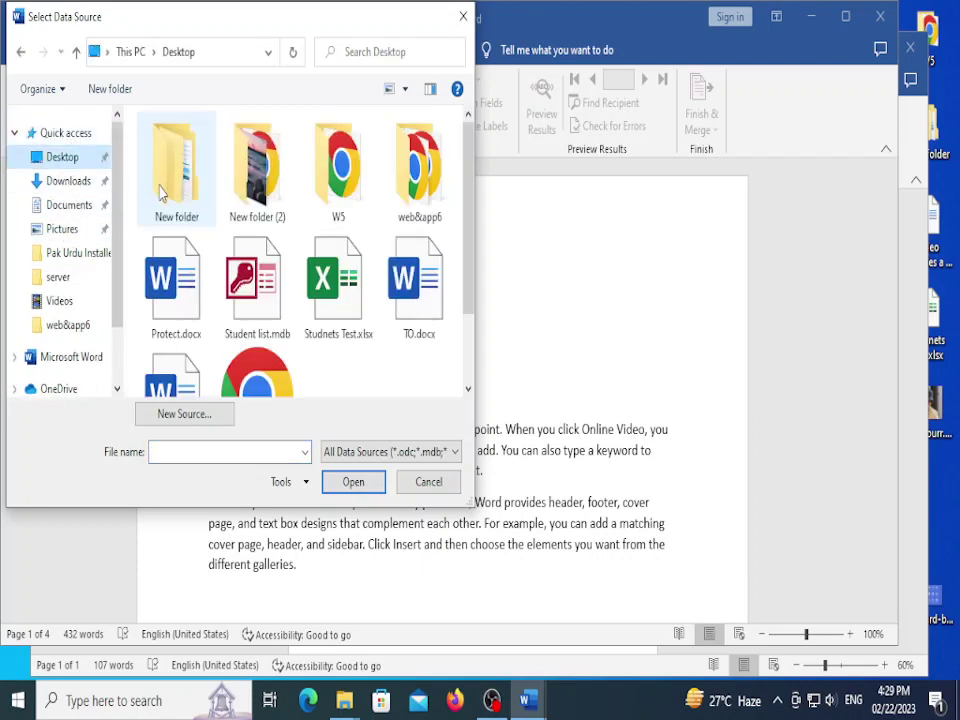
scroll(230, 247, down, 1)
click(338, 195)
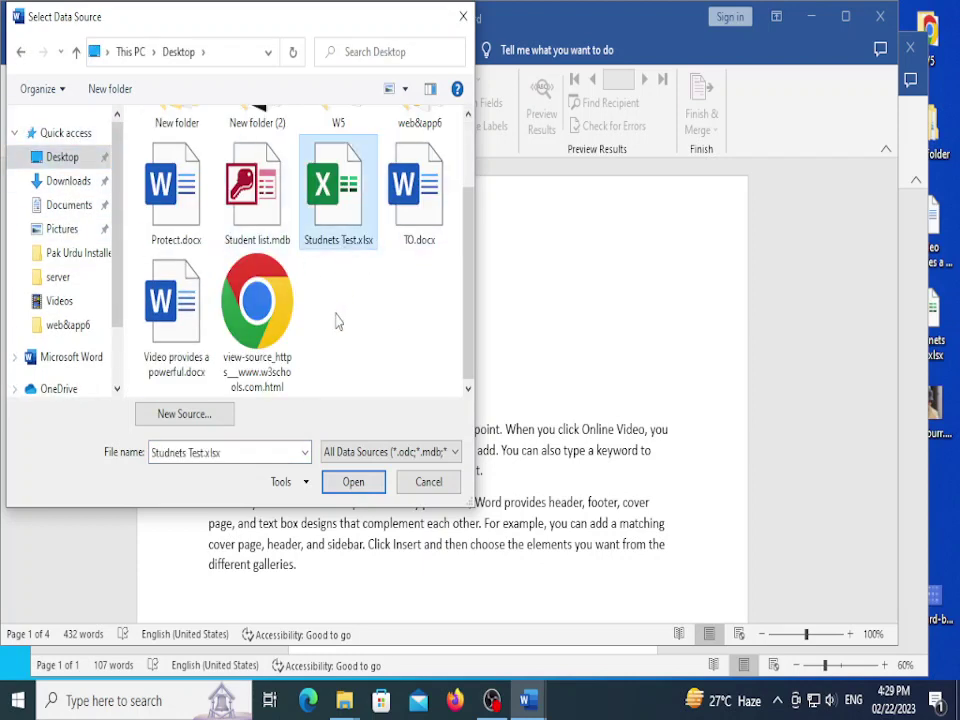
click(266, 247)
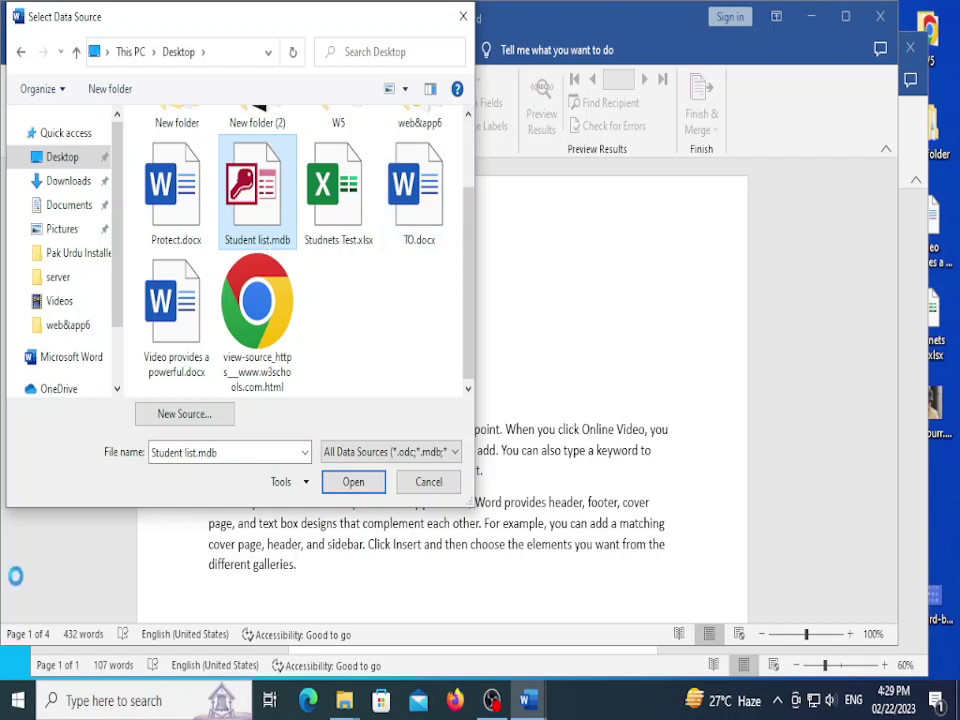
click(424, 484)
- Clear the whole letter, cancel closing the document, and paste the letter text back
key(ctrl+a)
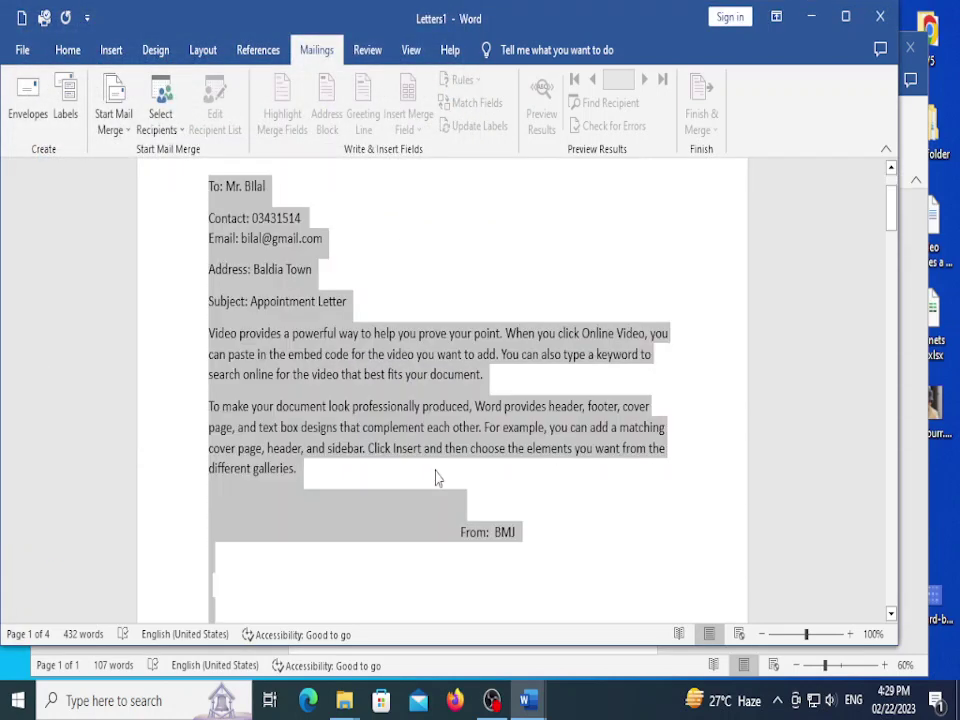
key(Delete)
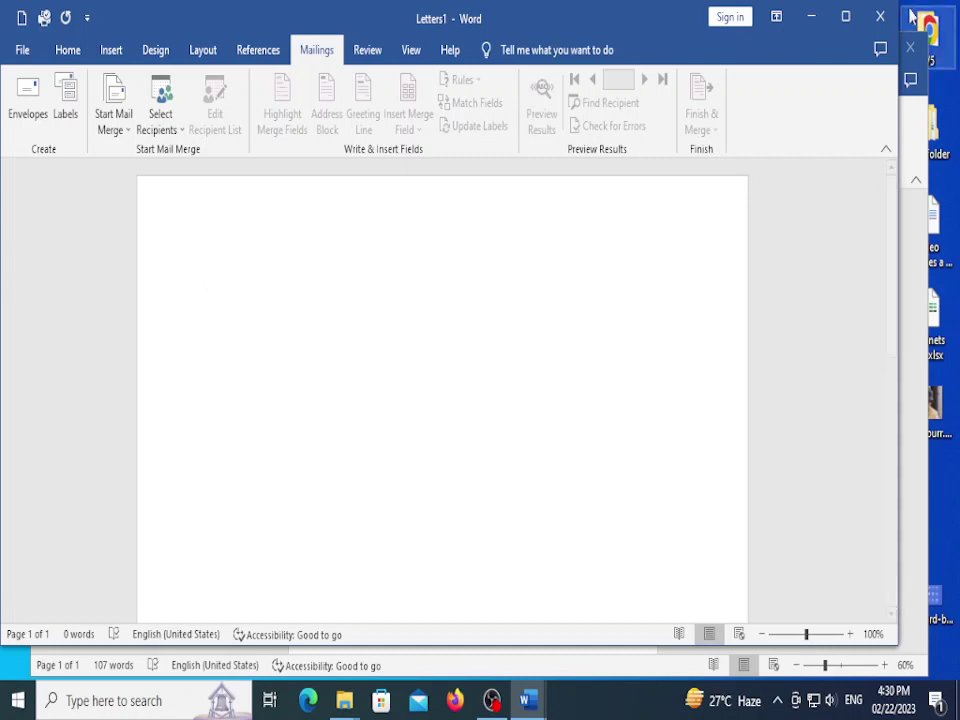
click(879, 16)
click(542, 392)
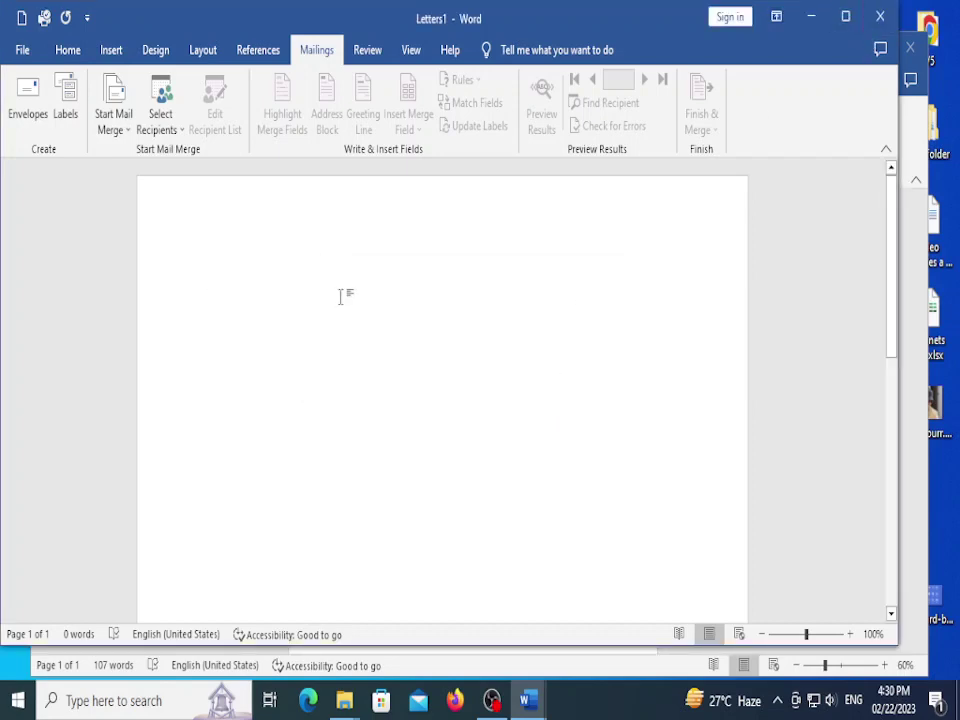
key(ctrl+v)
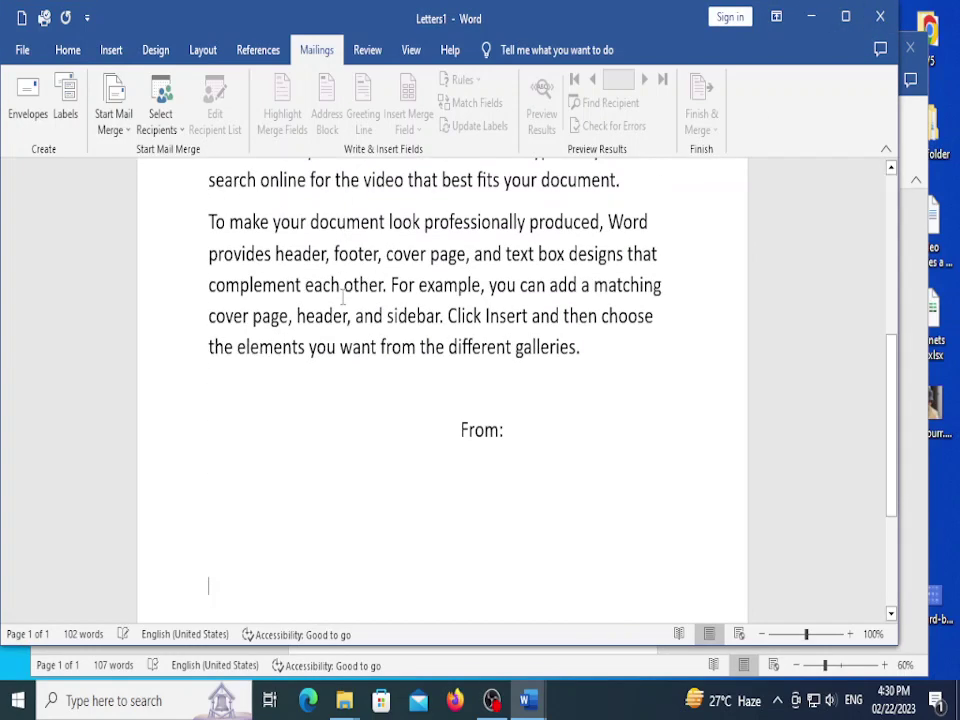
- Delete the Subject line and the body paragraphs of the letter
scroll(553, 506, up, 5)
scroll(553, 508, down, 1)
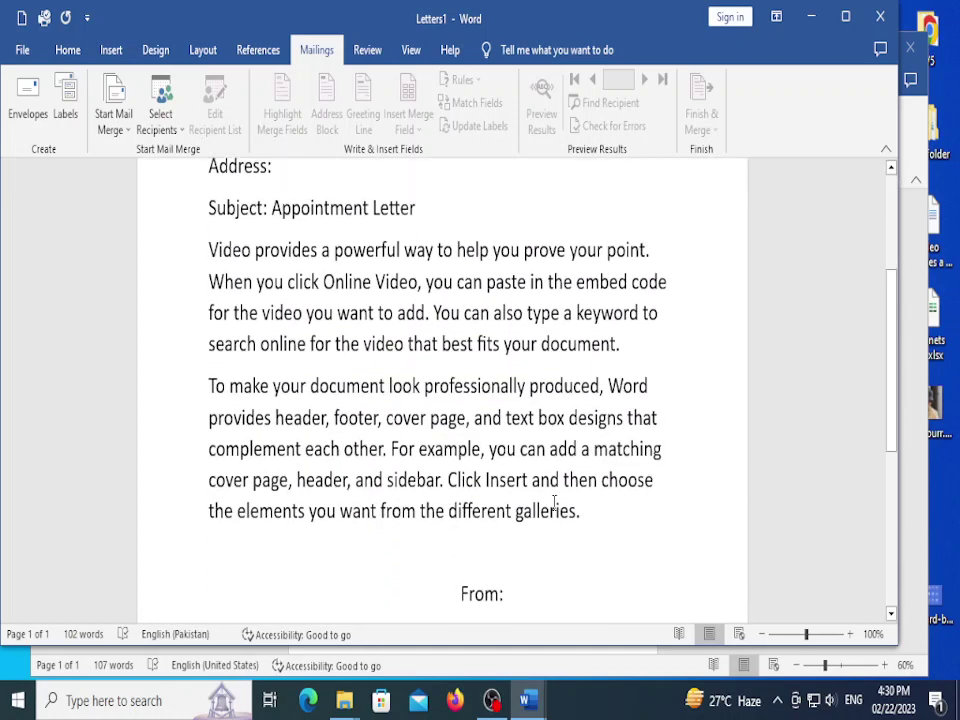
scroll(555, 550, up, 2)
scroll(565, 545, up, 1)
scroll(565, 545, down, 3)
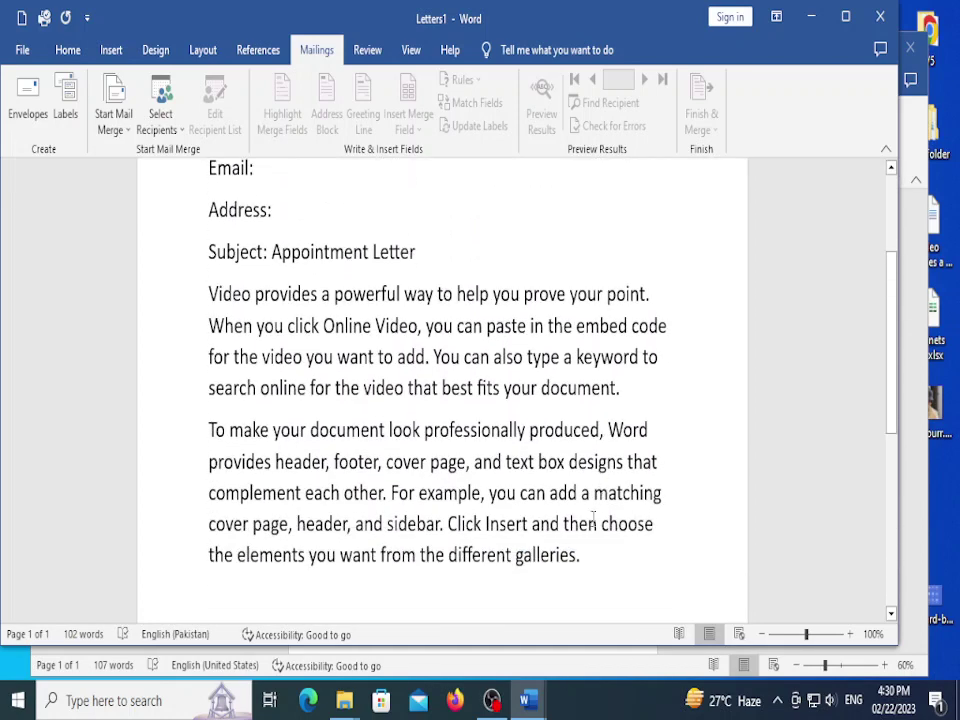
drag(592, 558, 183, 262)
key(Delete)
- Pull the From: line back to the left margin and place the cursor after To: Mr
scroll(298, 368, up, 1)
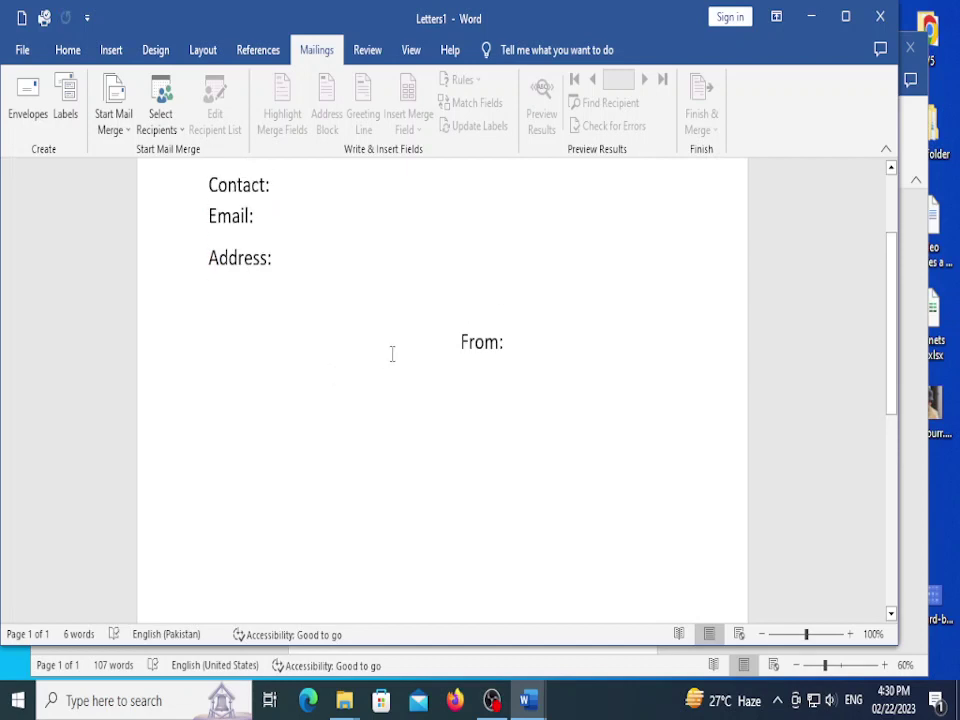
key(Down)
key(BackSpace)
key(BackSpace)
key(BackSpace)
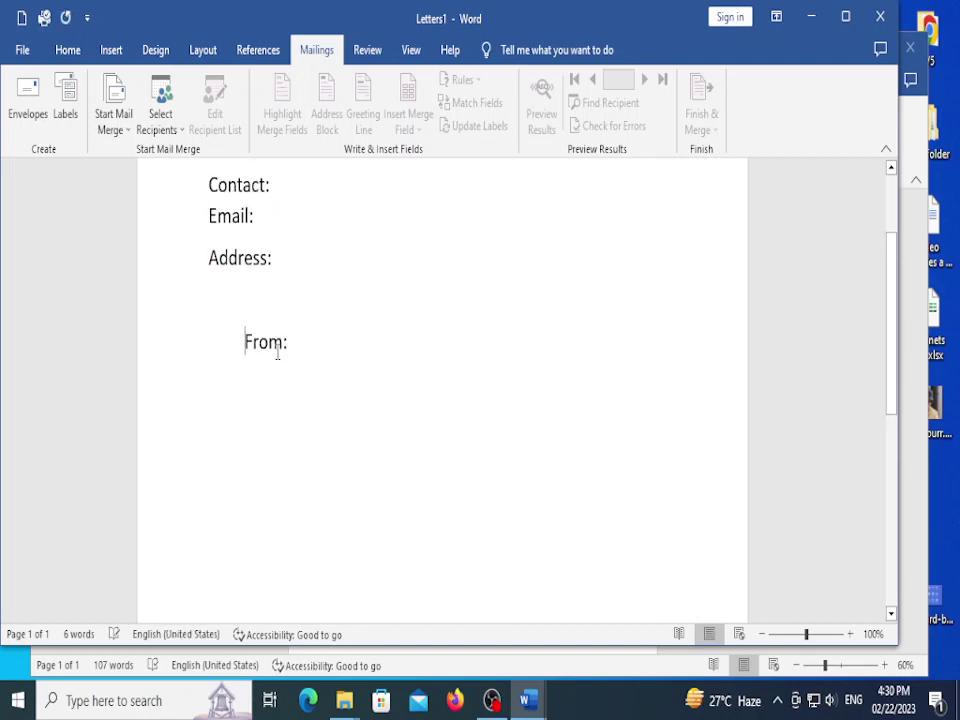
key(BackSpace)
key(Tab)
key(Tab)
key(BackSpace)
key(BackSpace)
key(BackSpace)
key(BackSpace)
key(BackSpace)
scroll(308, 350, up, 1)
click(279, 247)
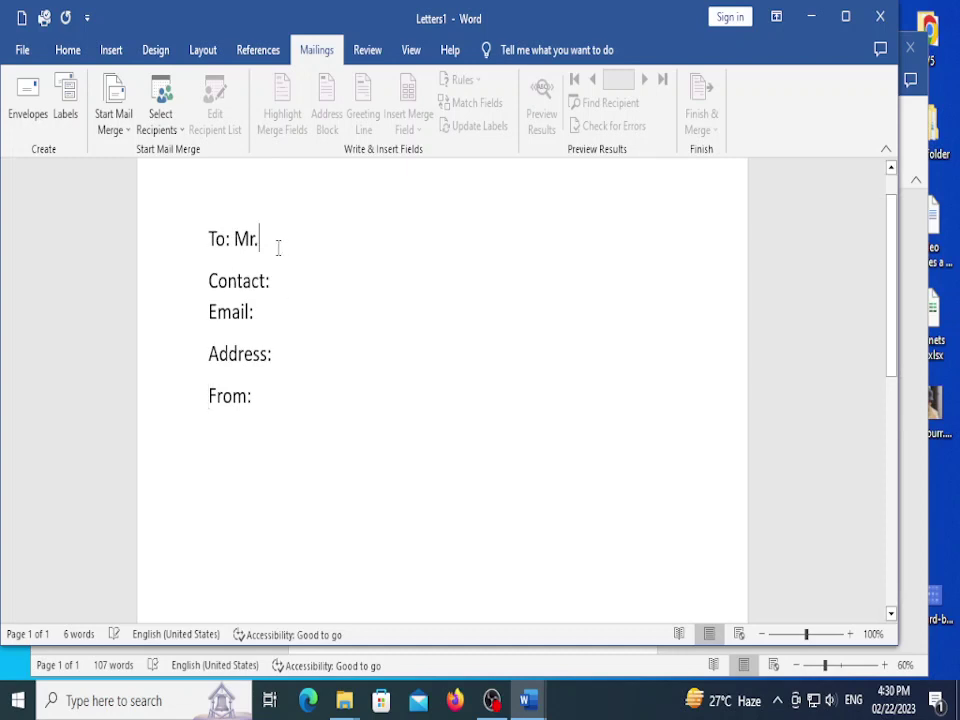
scroll(268, 193, up, 1)
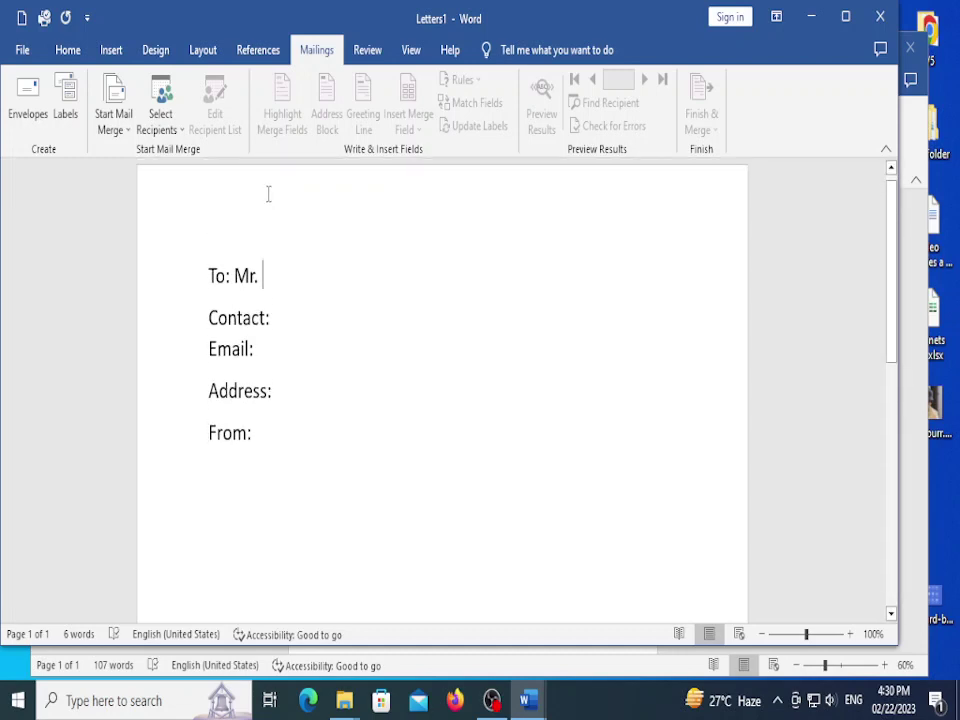
- Attach the student data file from the Desktop as the existing recipient list
click(160, 118)
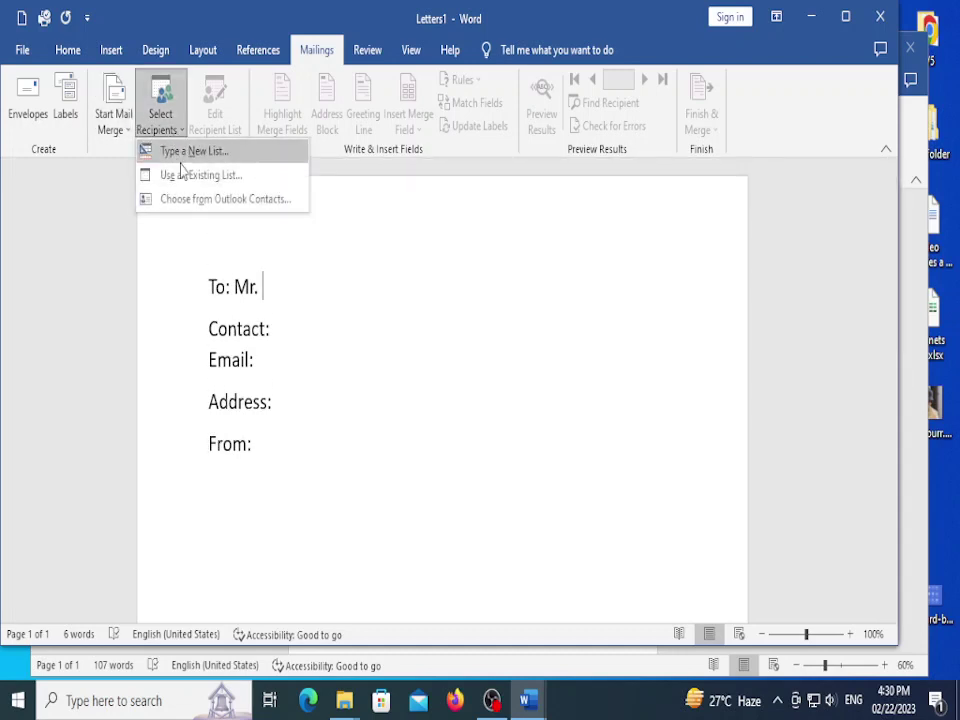
click(199, 176)
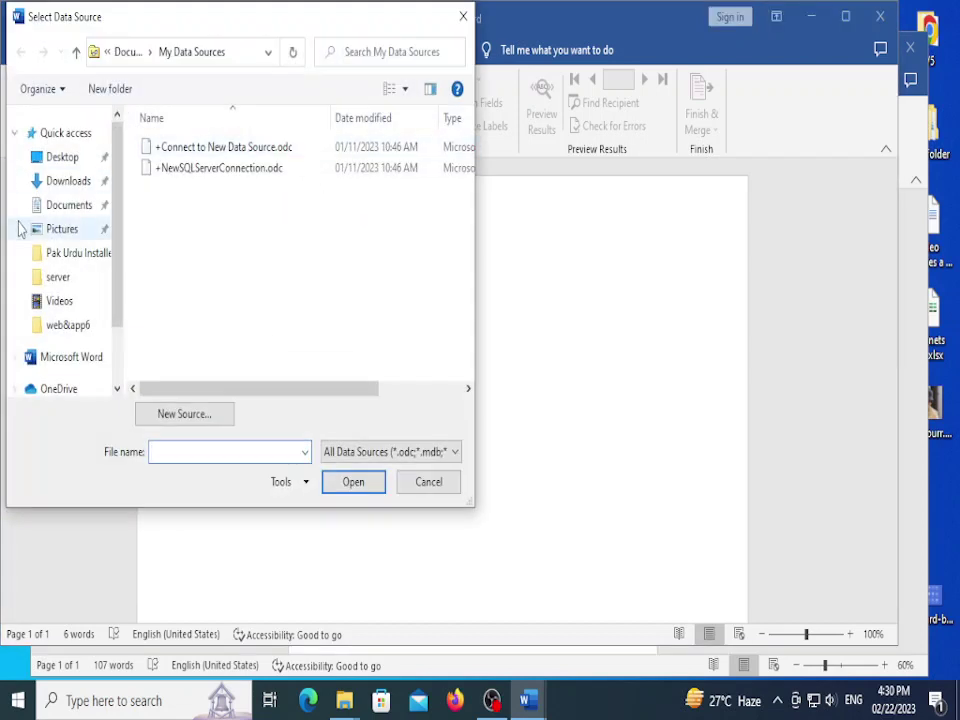
click(57, 160)
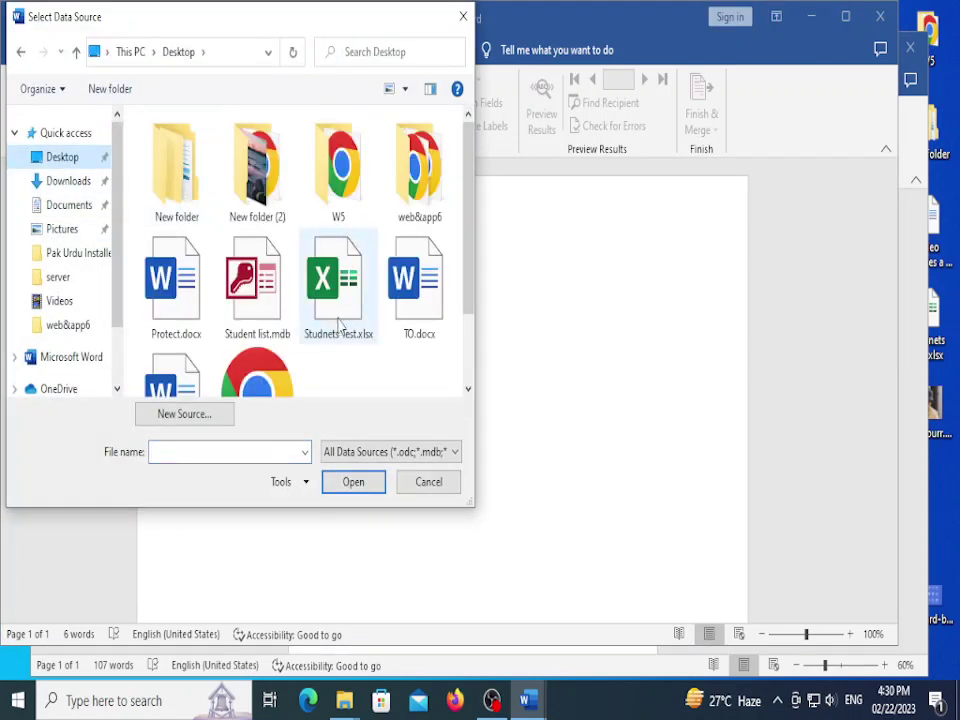
click(340, 320)
click(268, 326)
click(353, 481)
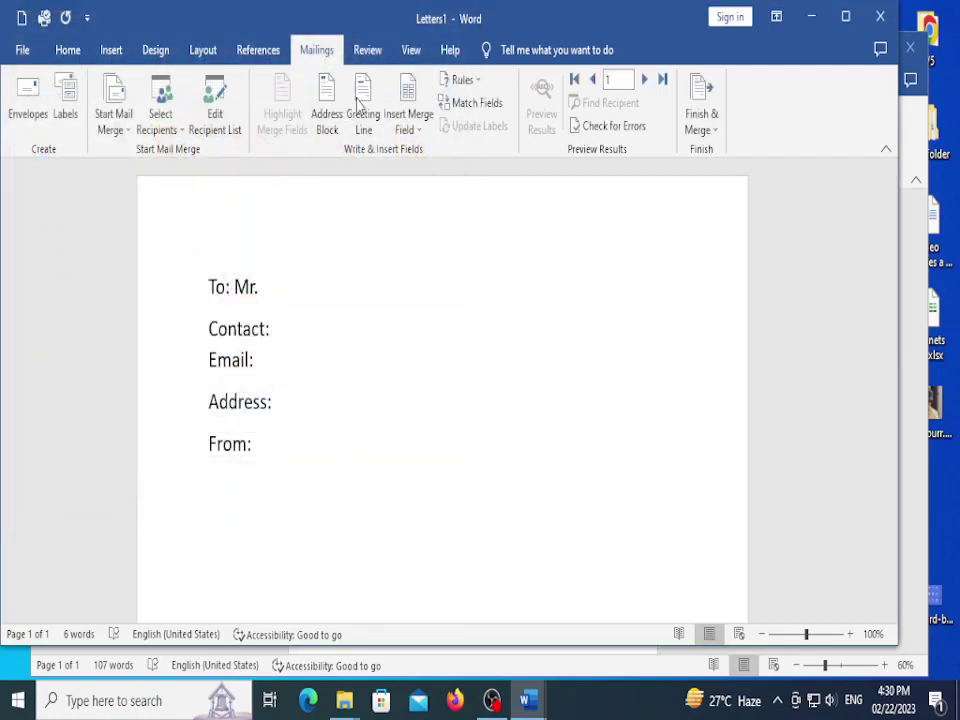
- Insert the Name, Contact and Email_Address merge fields after To: Mr., Contact: and Email:
click(300, 280)
click(425, 125)
click(409, 163)
click(293, 326)
click(412, 128)
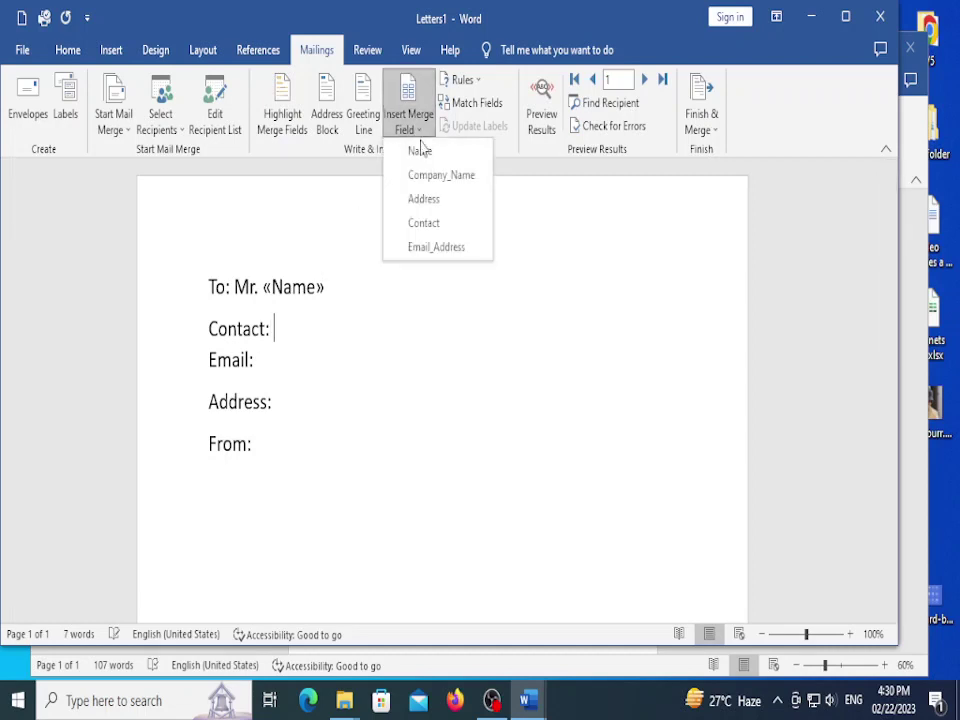
click(432, 223)
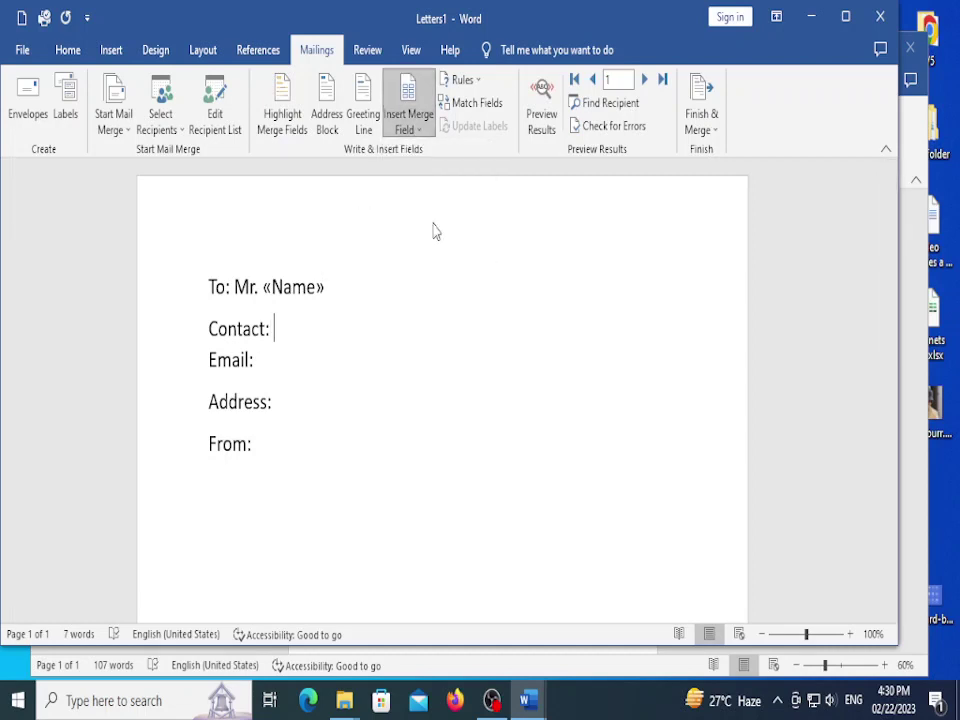
click(274, 366)
click(422, 128)
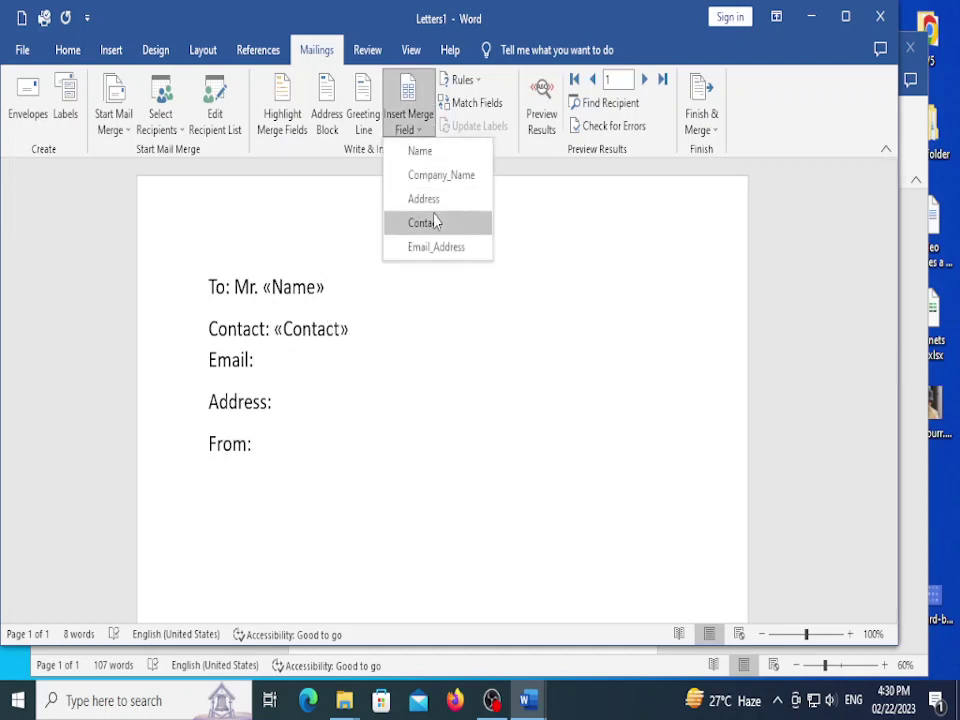
click(436, 247)
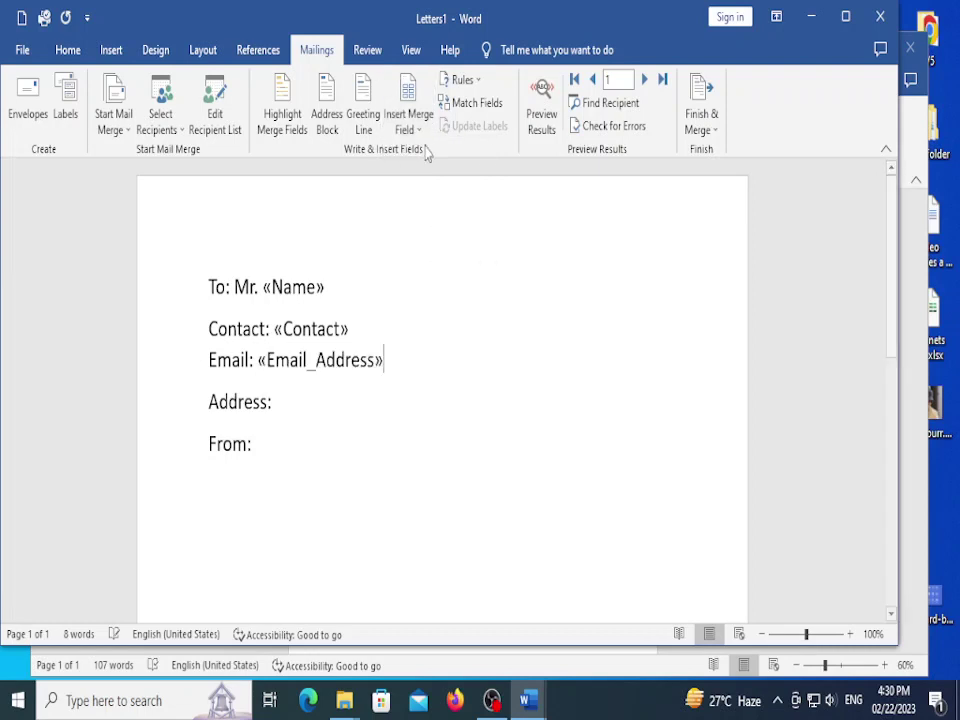
- Insert Address after Address: and Company_Name after From:, then preview the next and first records
click(313, 401)
click(418, 132)
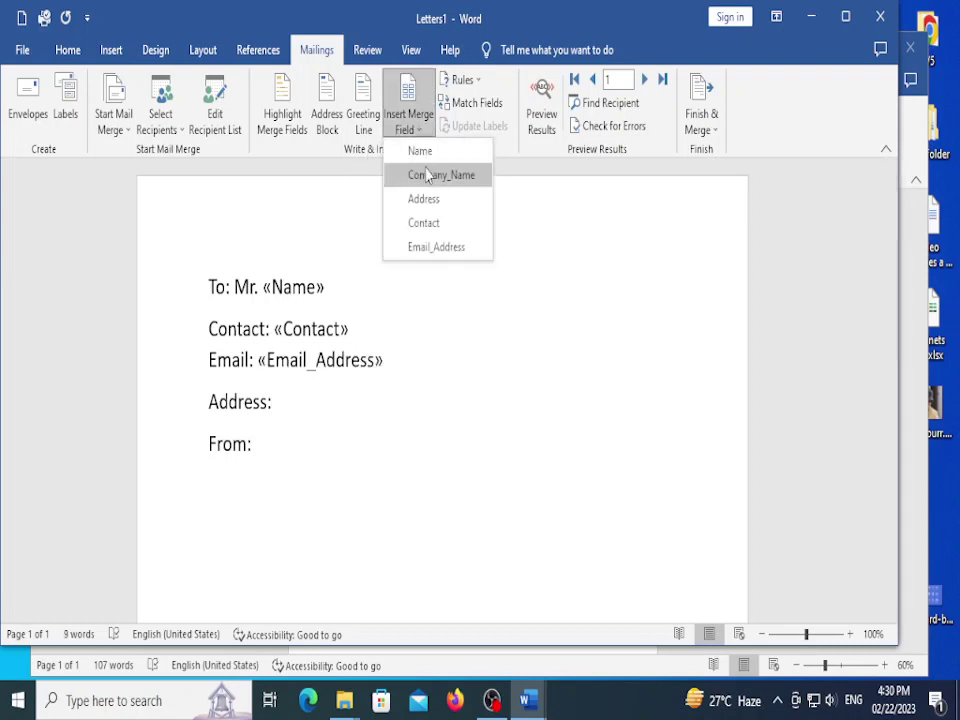
click(433, 197)
click(285, 445)
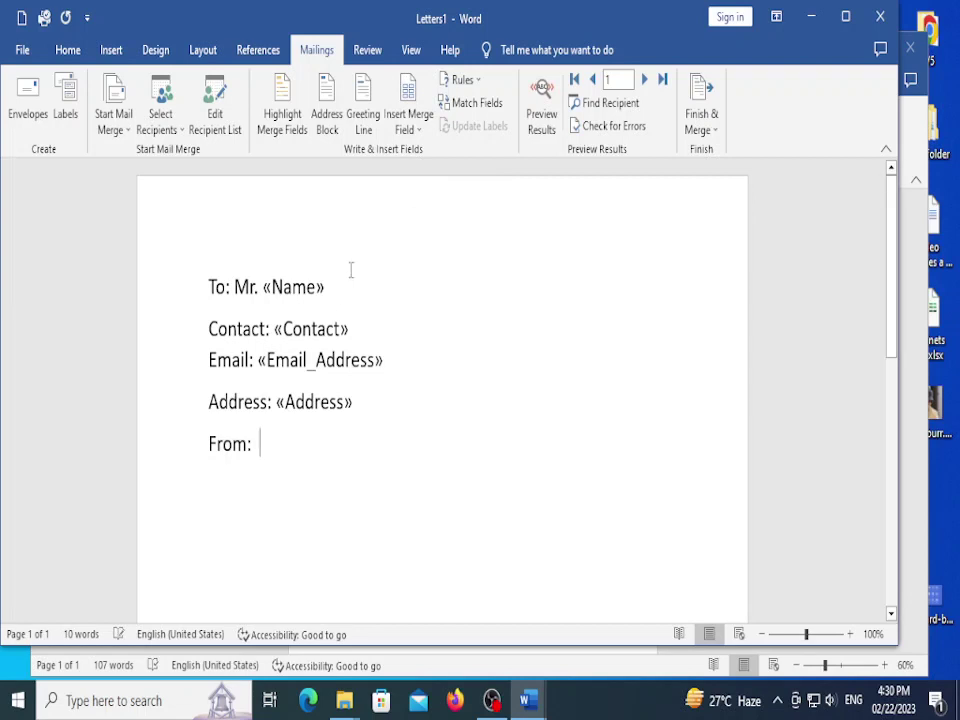
click(405, 128)
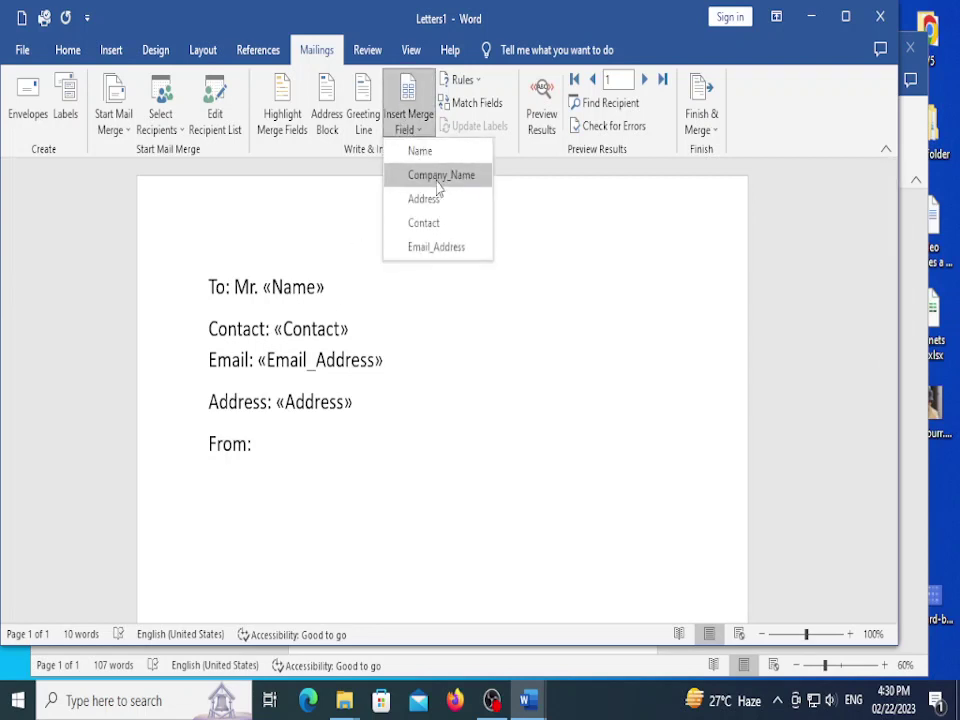
click(437, 177)
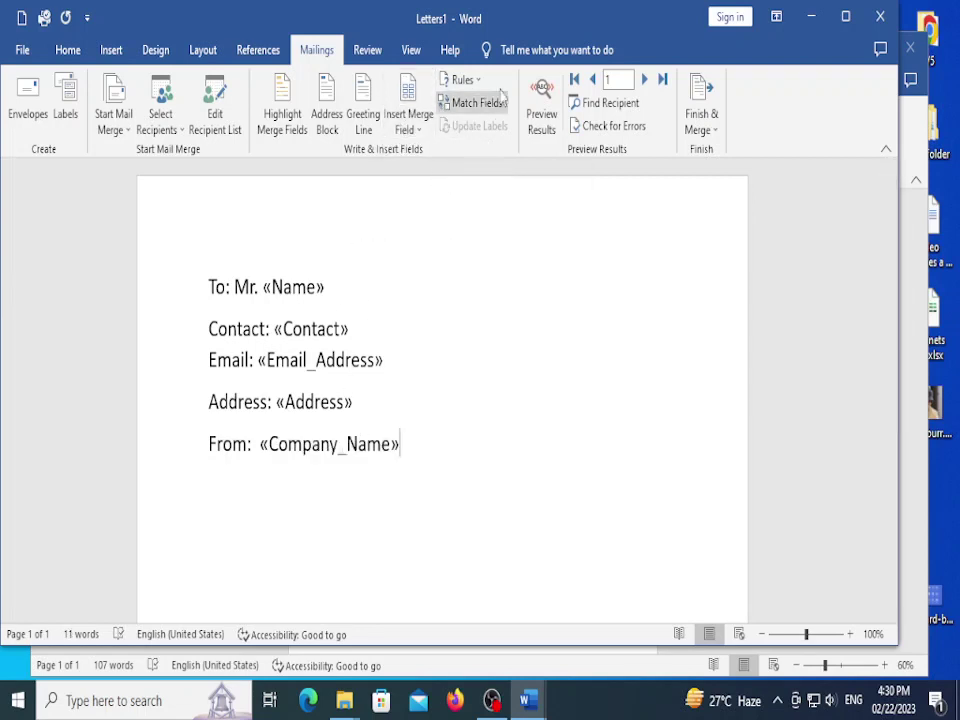
click(645, 82)
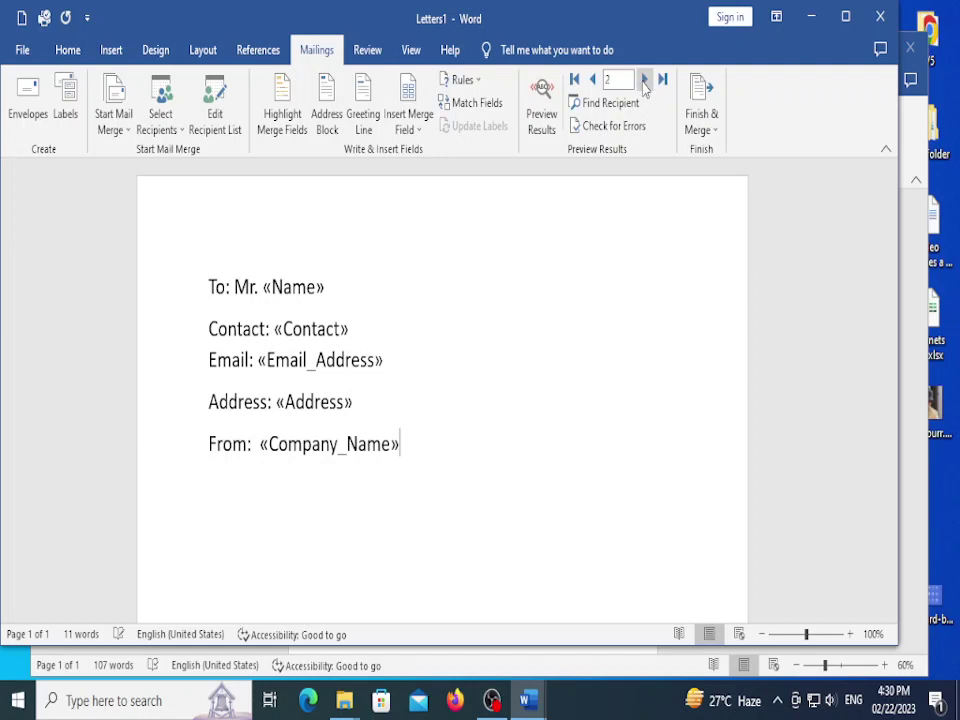
click(592, 80)
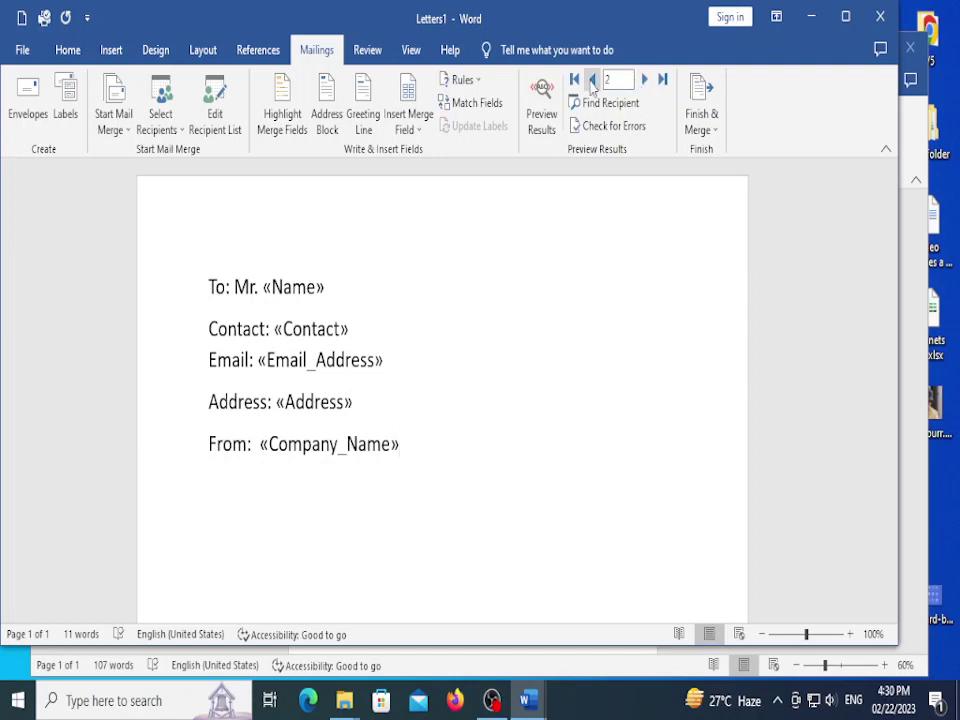
click(622, 130)
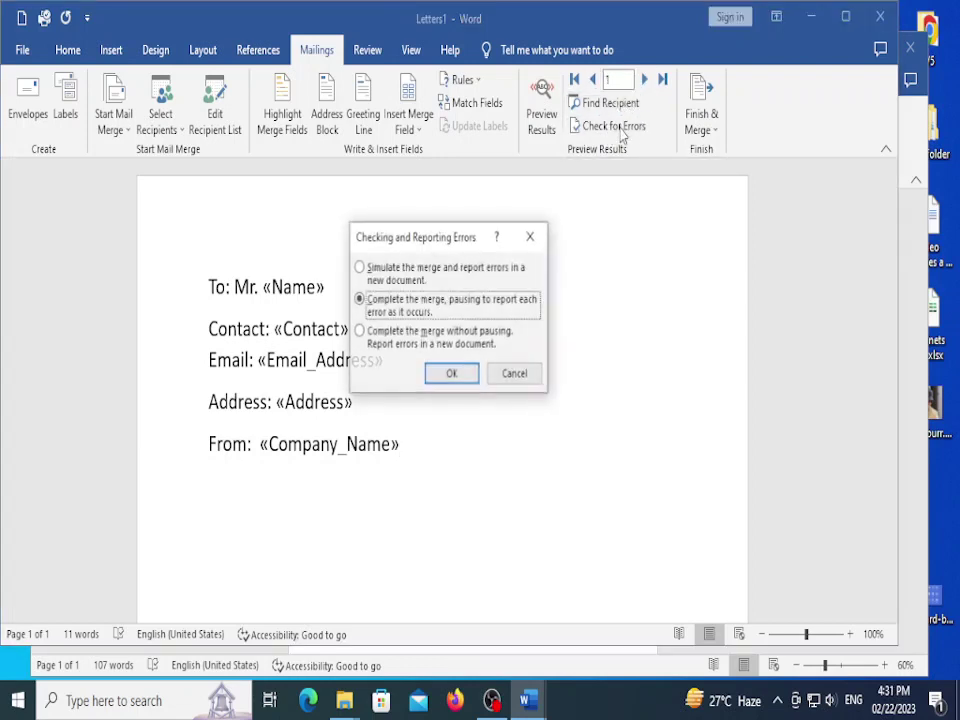
click(450, 375)
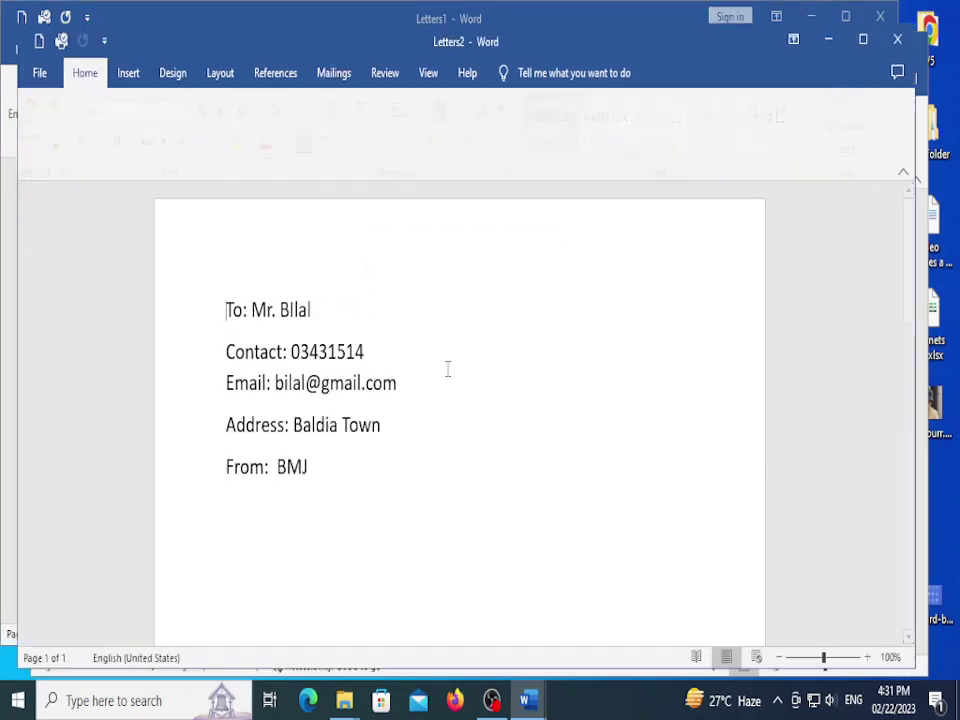
scroll(755, 270, down, 5)
scroll(755, 268, down, 5)
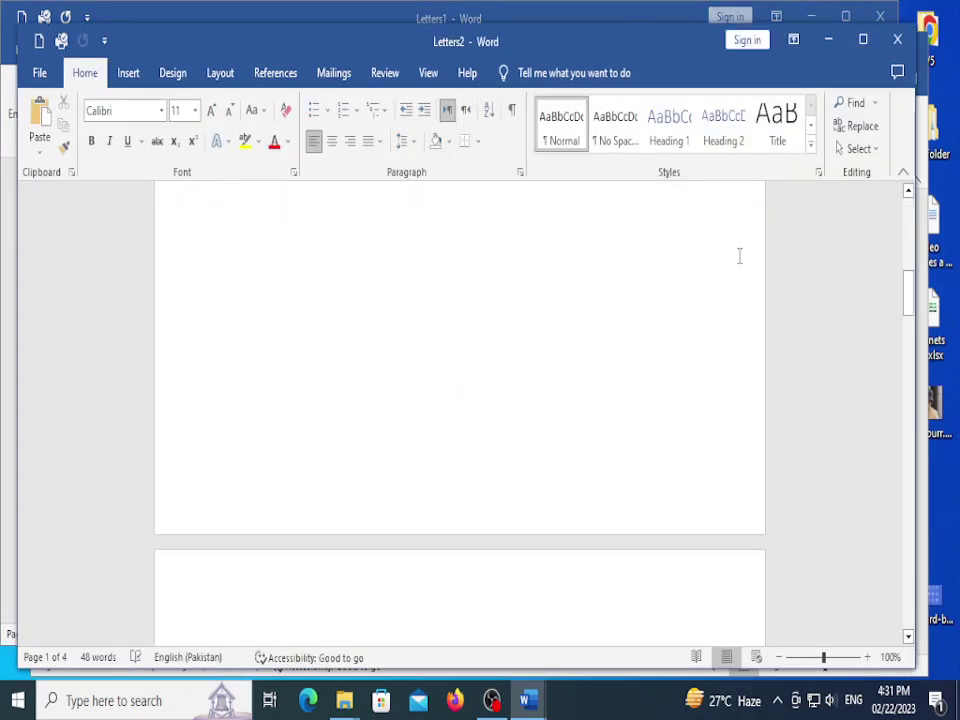
scroll(752, 266, down, 5)
scroll(748, 264, down, 5)
scroll(744, 262, down, 5)
scroll(744, 262, down, 5)
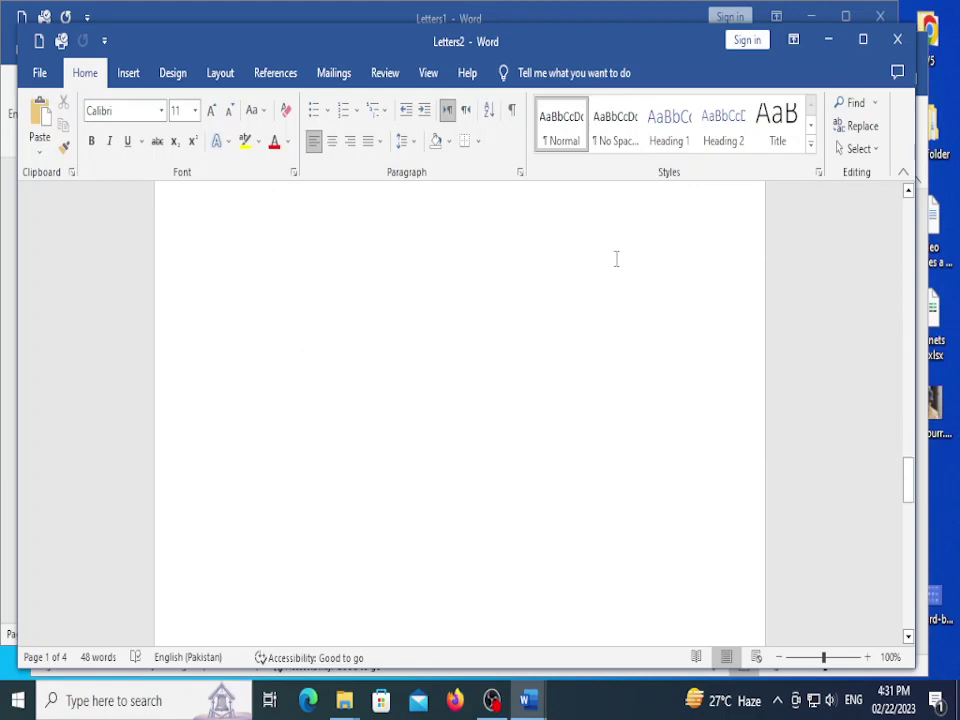
scroll(615, 259, down, 5)
click(897, 39)
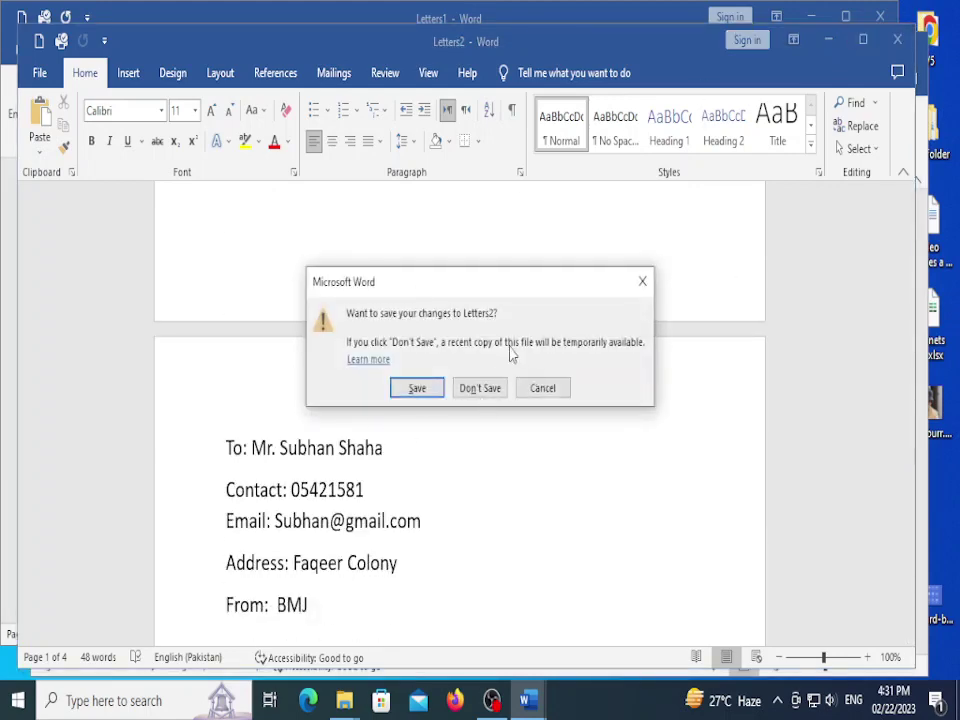
click(488, 388)
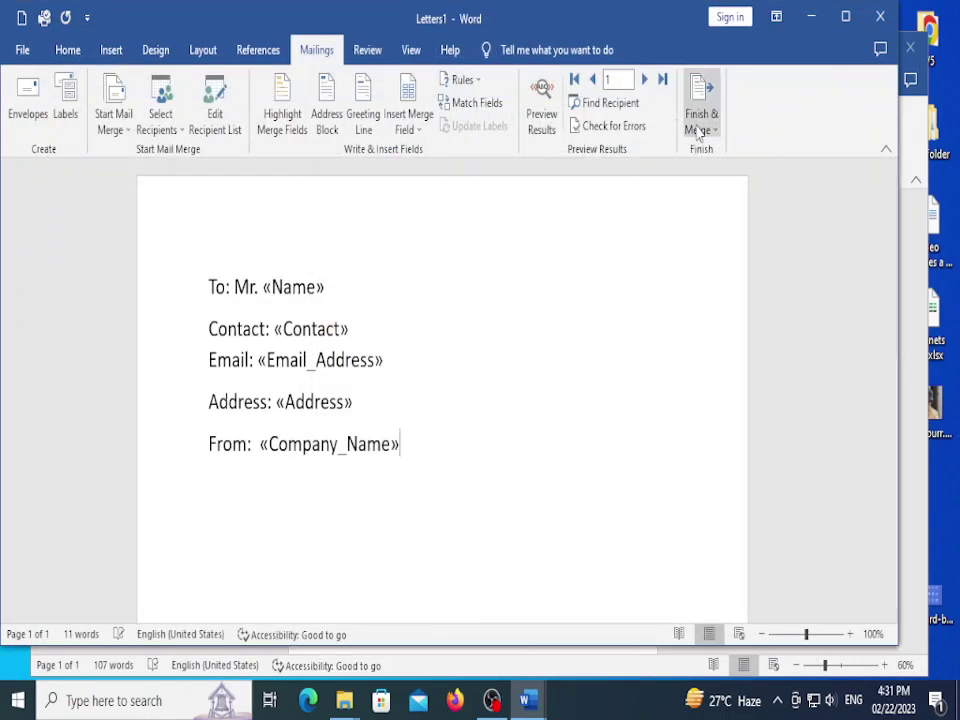
- Merge all records into individual letters and scroll through the four-page Letters3 result
click(699, 127)
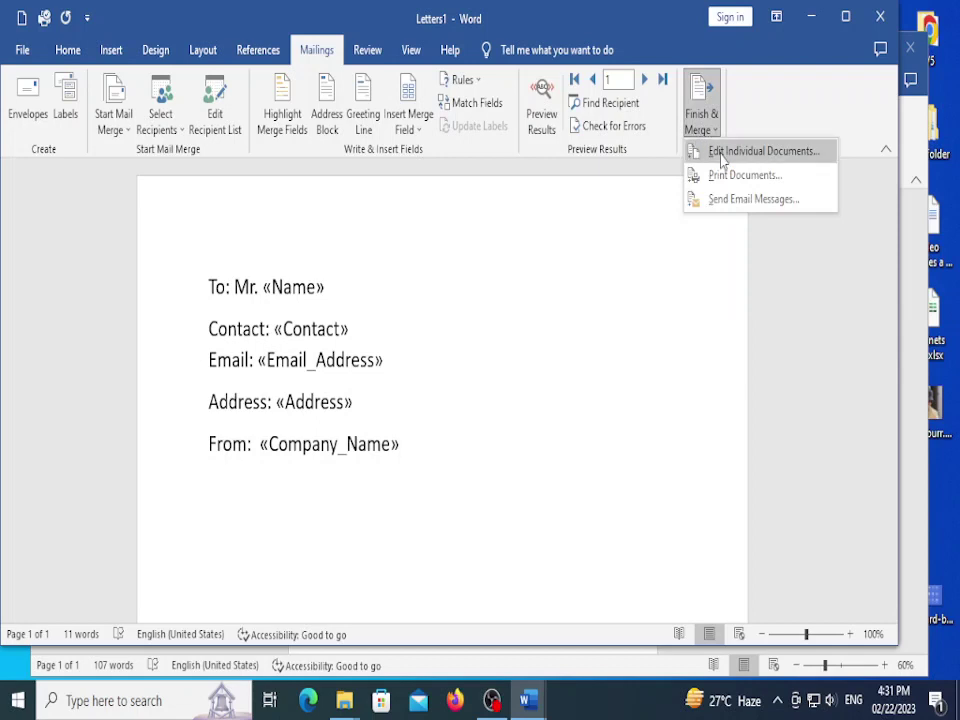
click(722, 152)
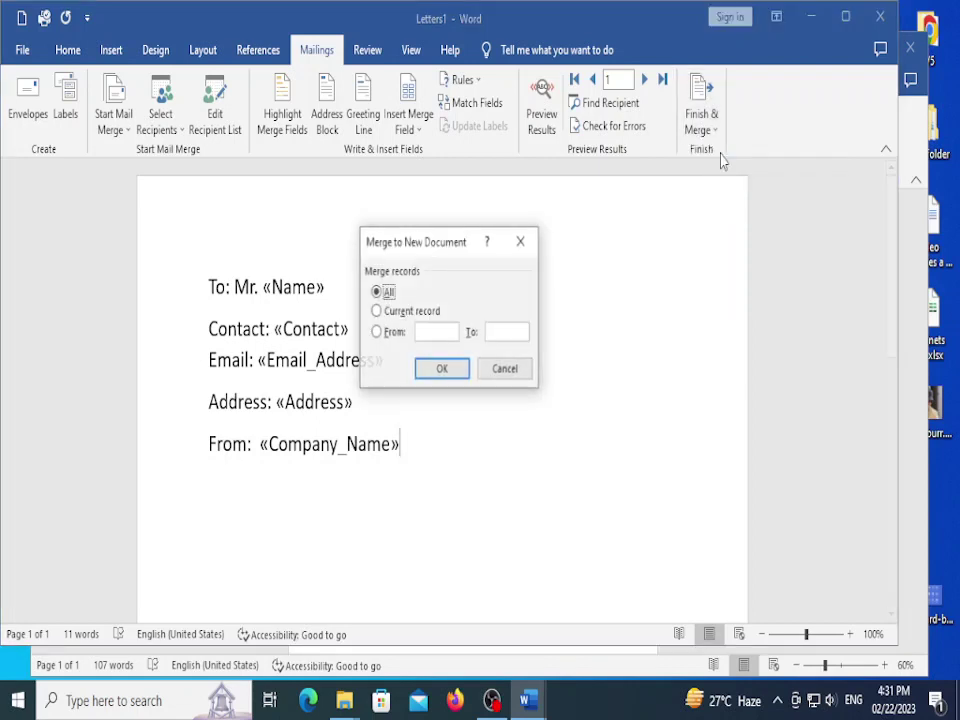
click(441, 369)
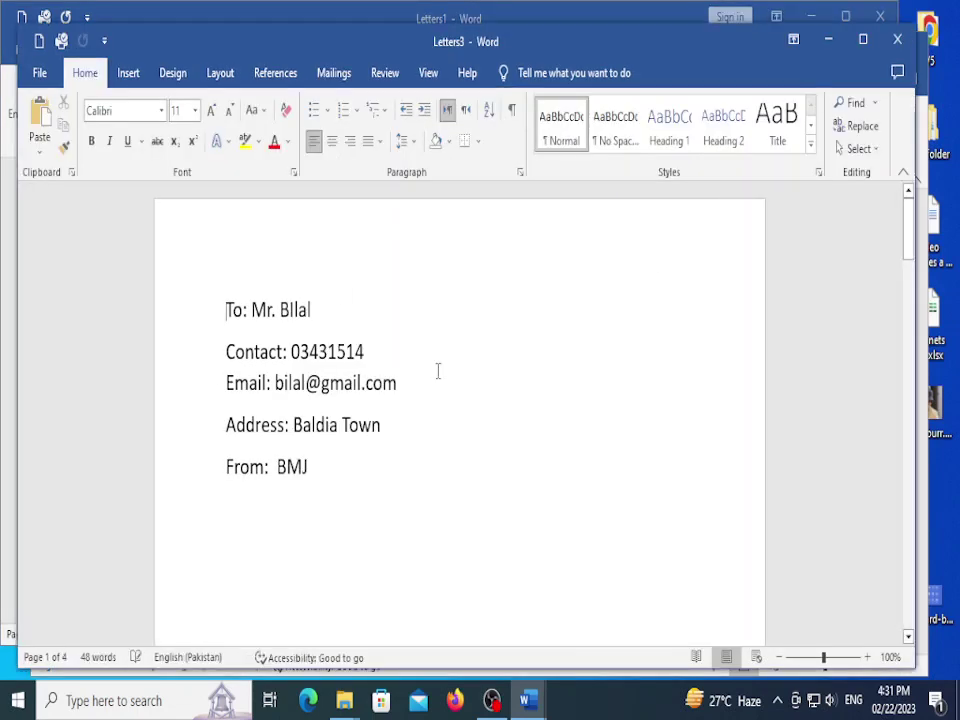
scroll(437, 371, down, 5)
scroll(437, 371, down, 5)
scroll(437, 371, down, 5)
scroll(437, 371, down, 4)
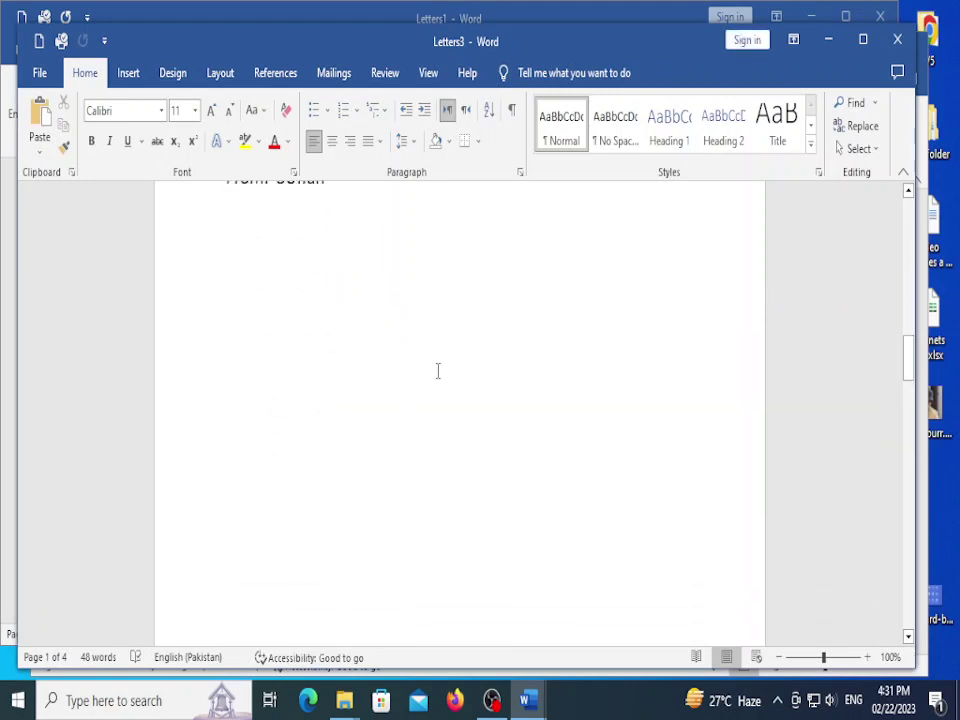
scroll(437, 371, down, 4)
scroll(437, 371, down, 6)
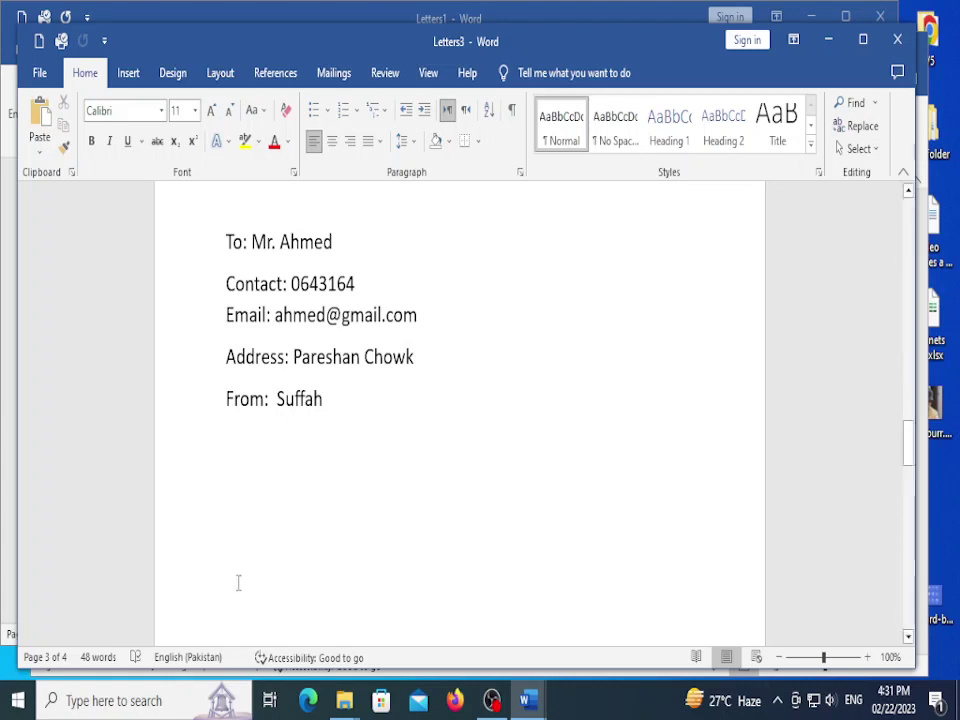
scroll(356, 306, up, 2)
ctrl+scroll(414, 336, down, 3)
ctrl+scroll(480, 332, down, 3)
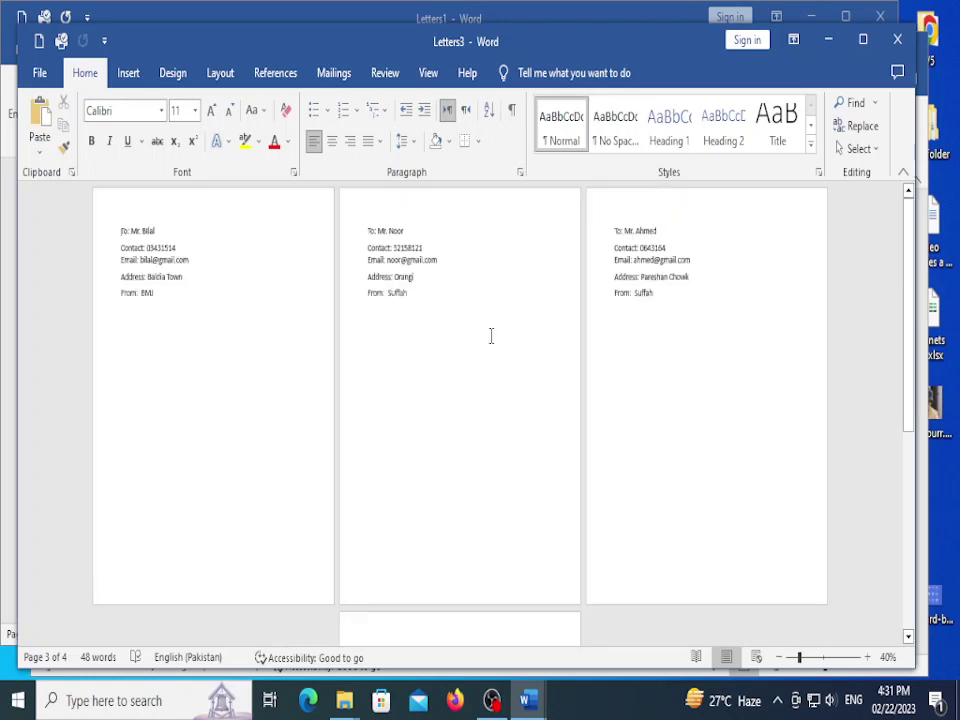
ctrl+scroll(491, 340, down, 1)
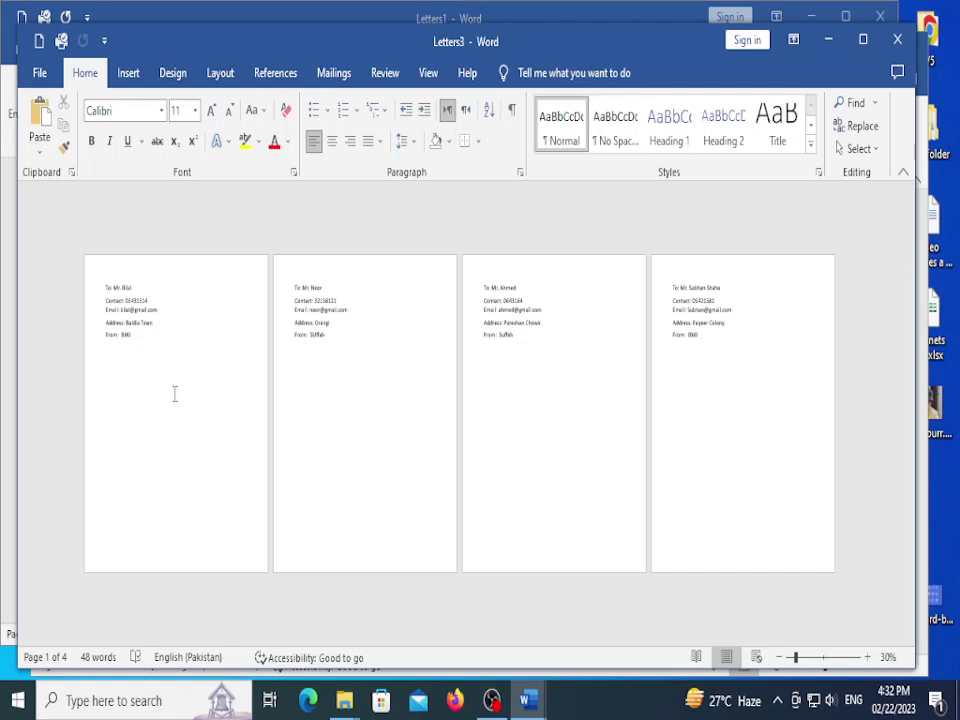
scroll(543, 380, up, 1)
scroll(543, 380, up, 1)
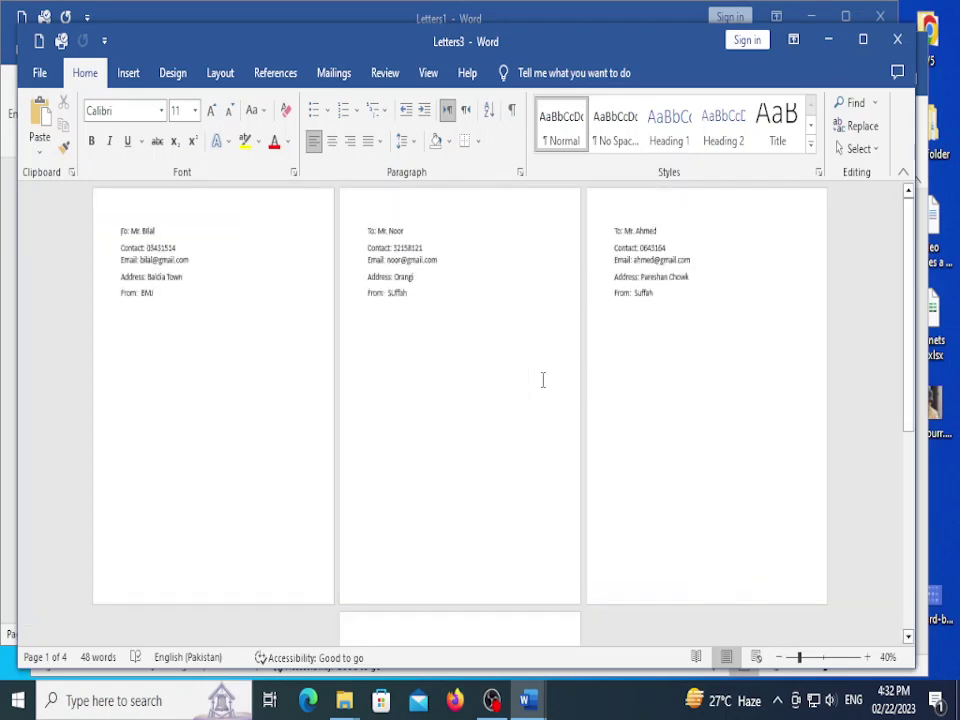
scroll(543, 380, up, 1)
scroll(543, 380, up, 1)
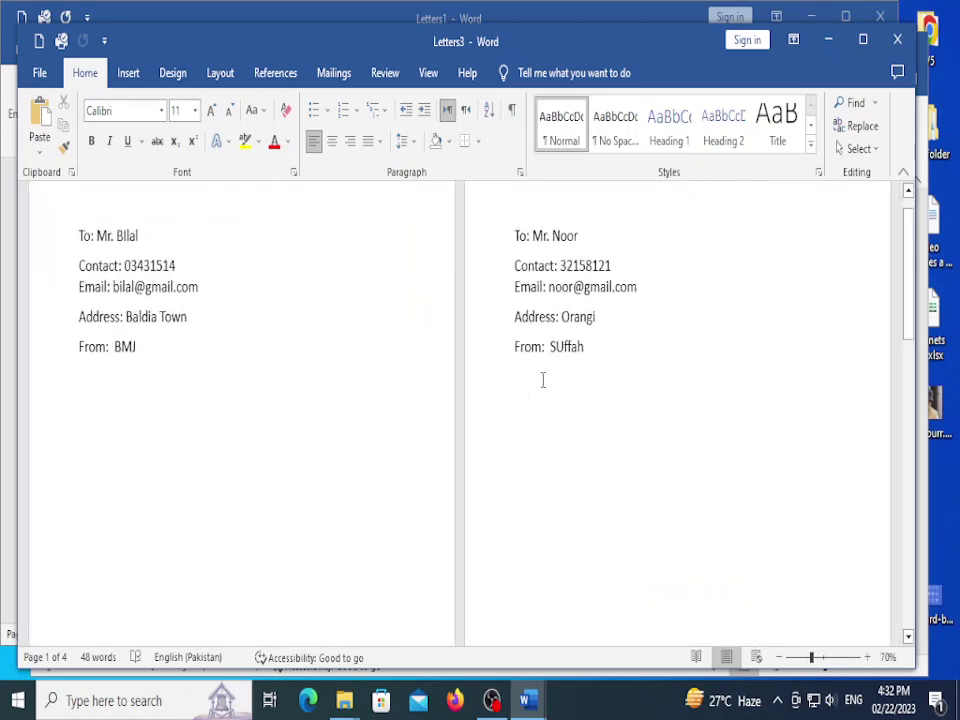
scroll(543, 380, up, 1)
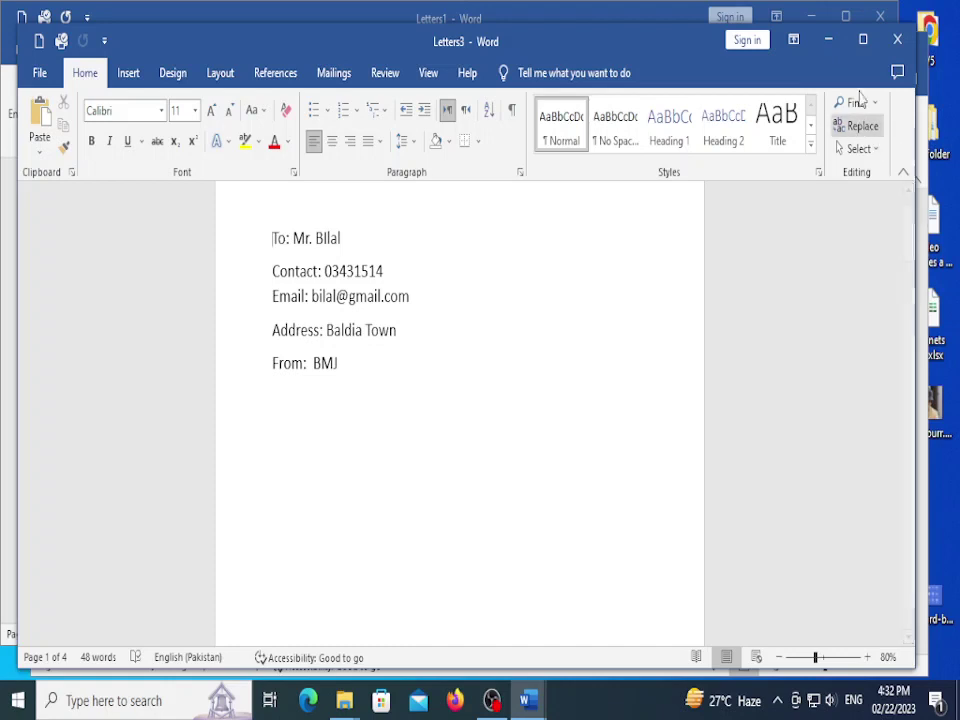
click(899, 40)
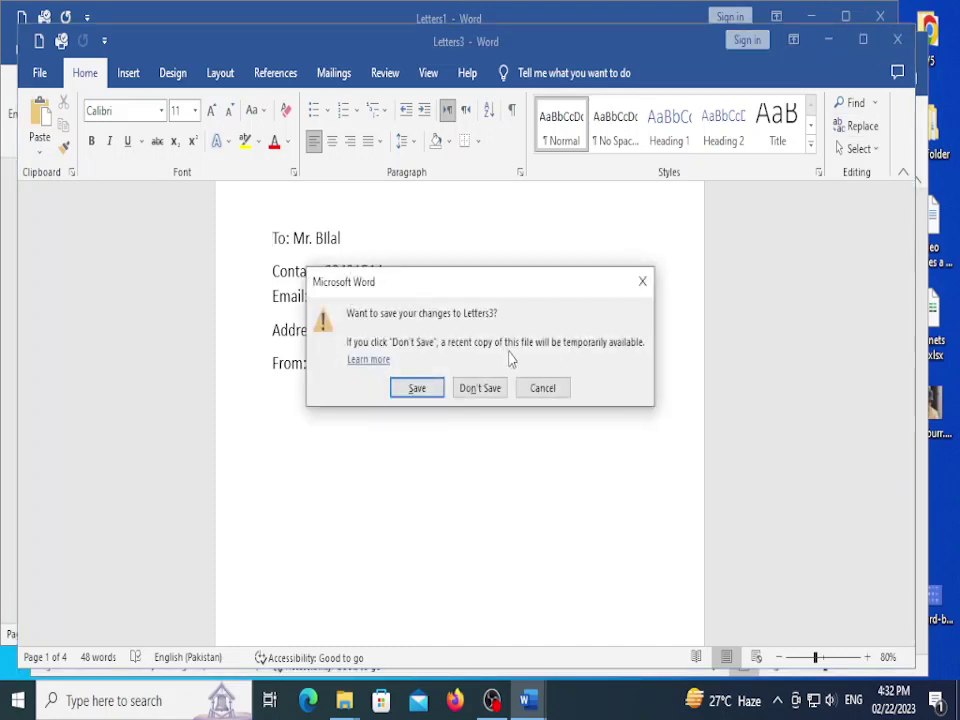
click(556, 391)
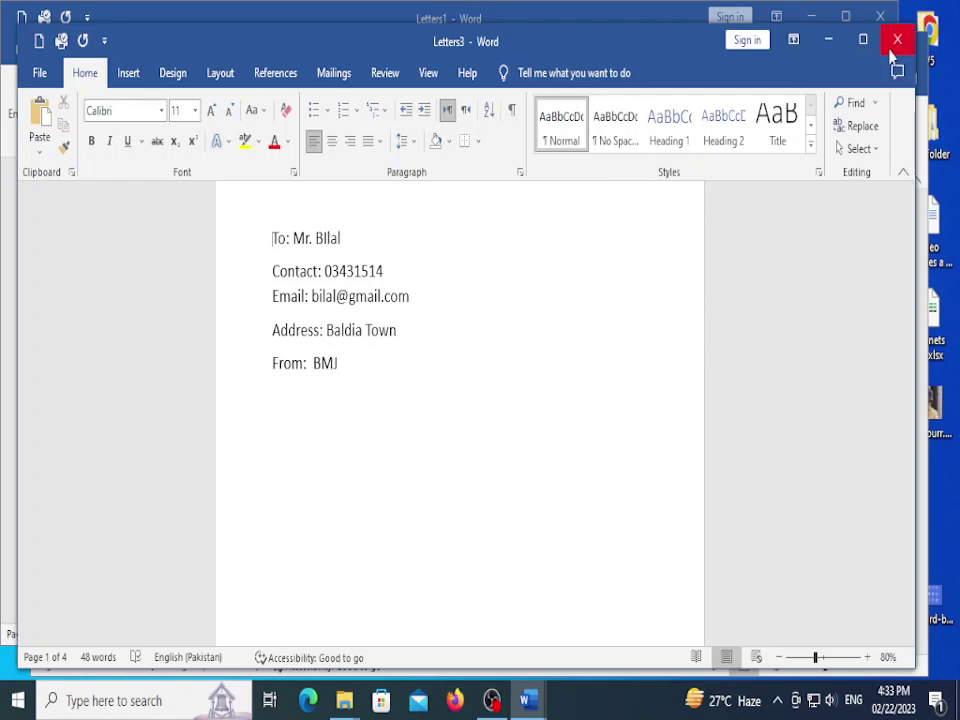
scroll(667, 328, up, 1)
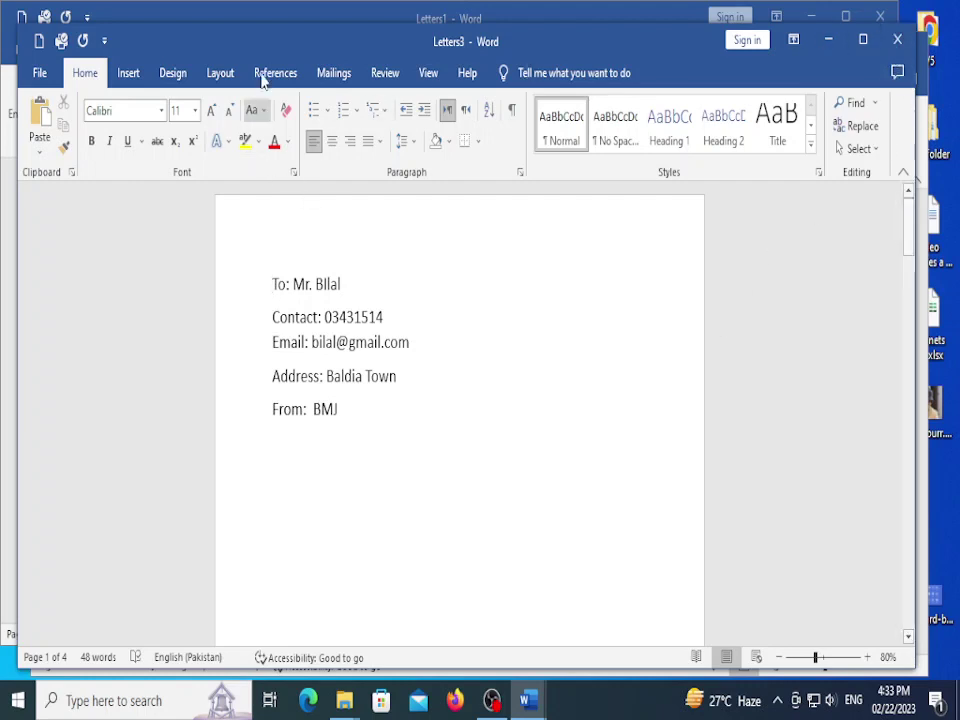
- Go through the Mailings recipient options and start a new list with Type a New List
click(333, 73)
click(177, 140)
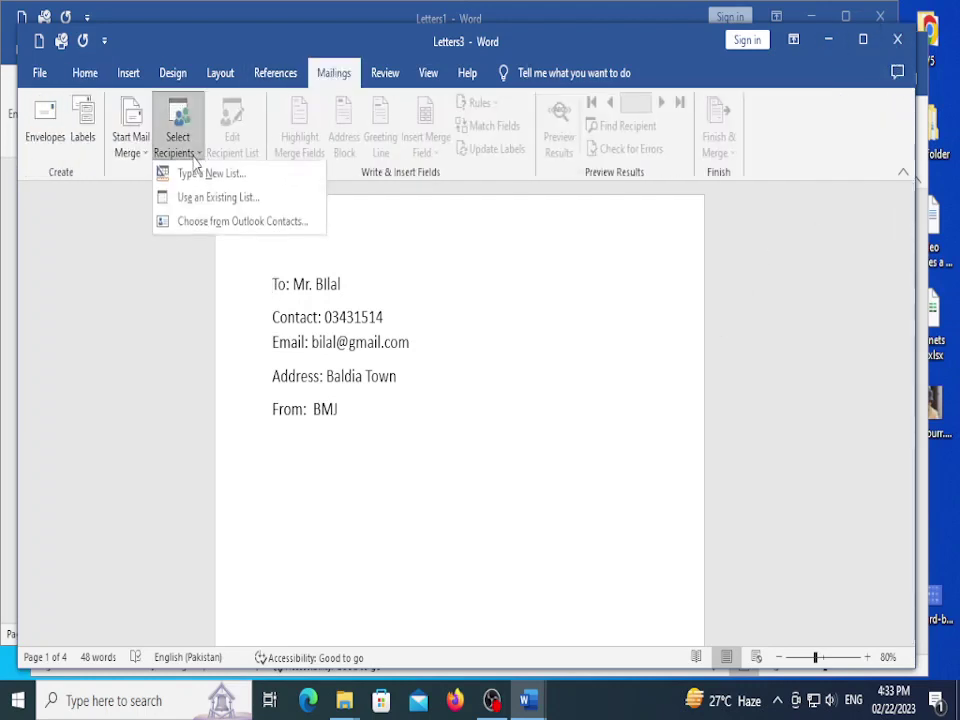
click(140, 170)
click(131, 148)
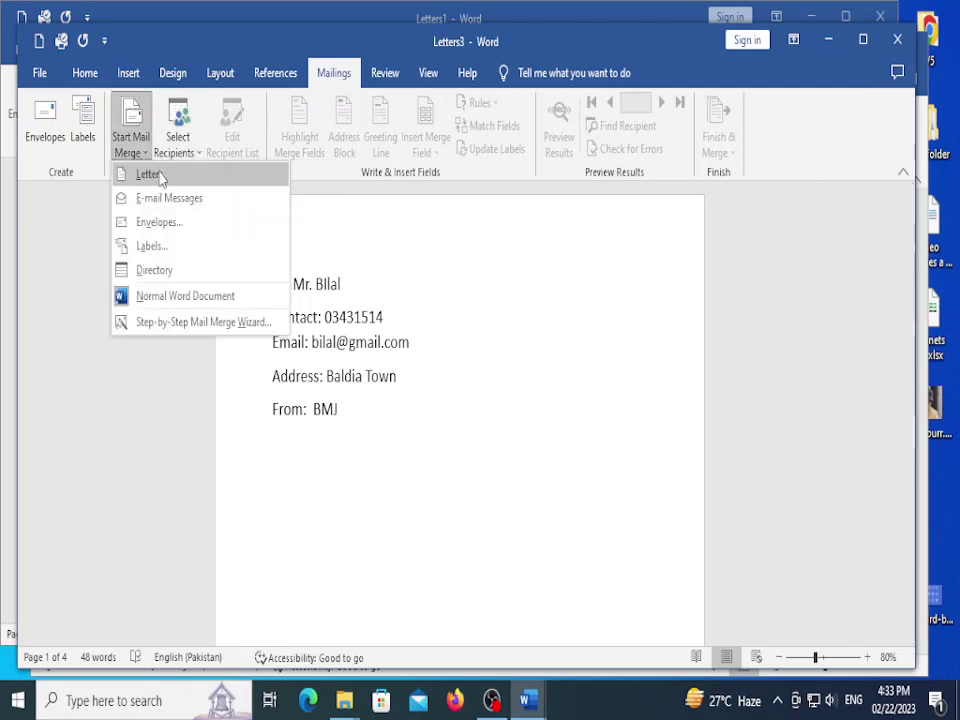
click(178, 140)
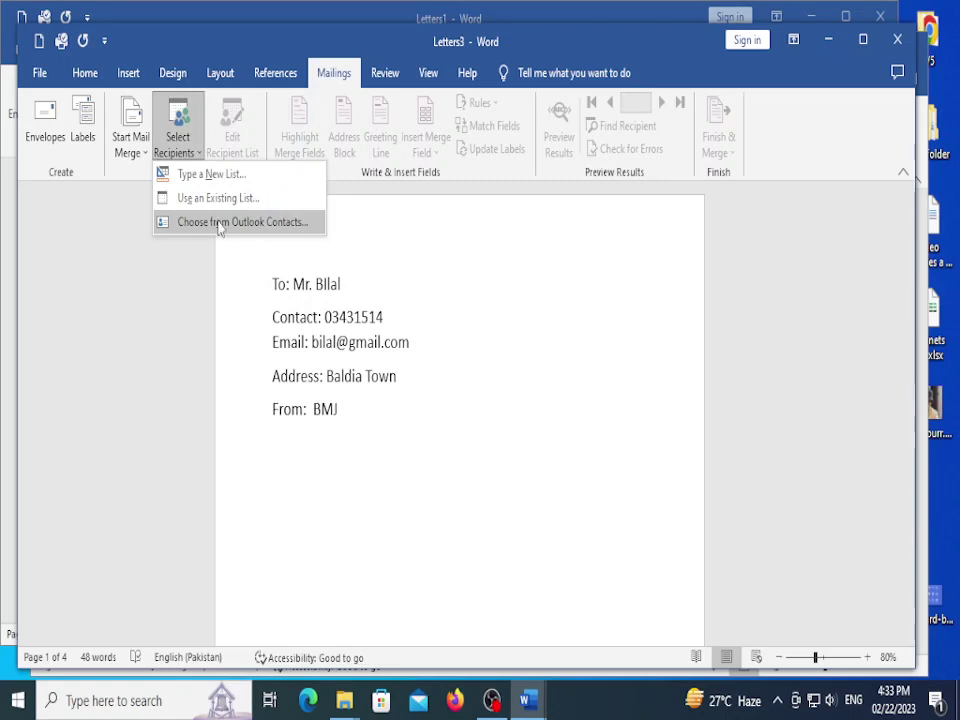
click(200, 173)
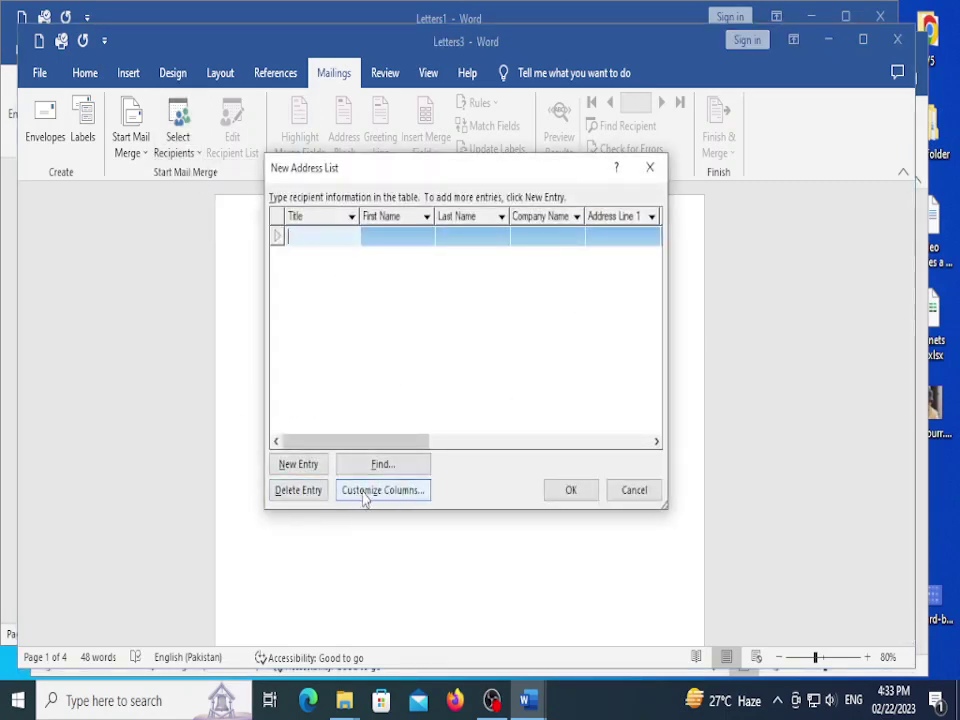
- Cancel the new address list and its field settings unchanged, then close Letters3
click(383, 490)
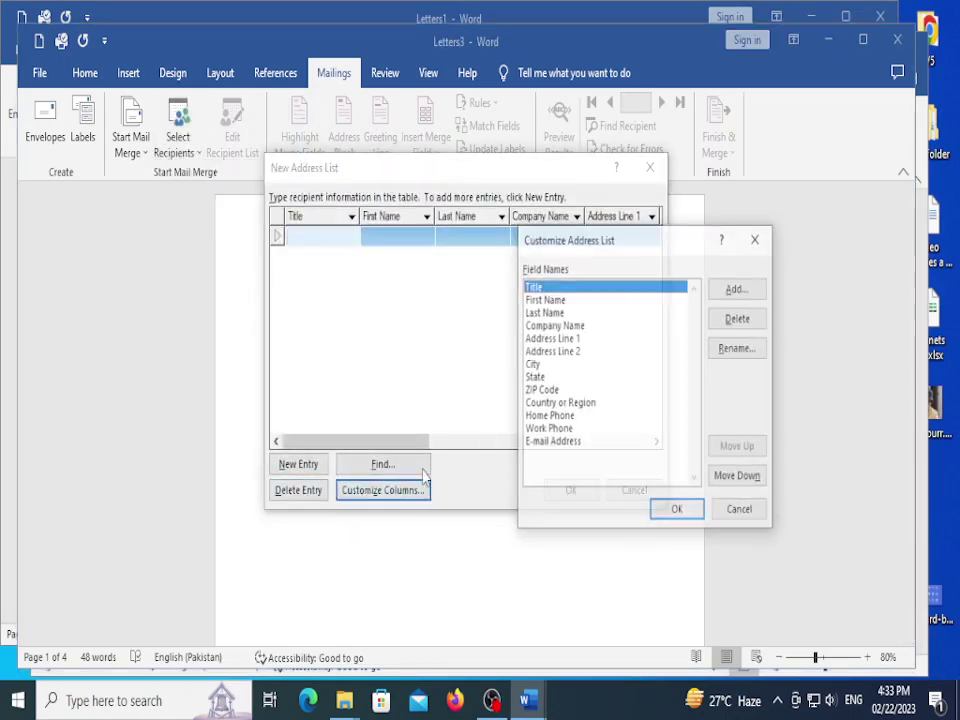
click(740, 511)
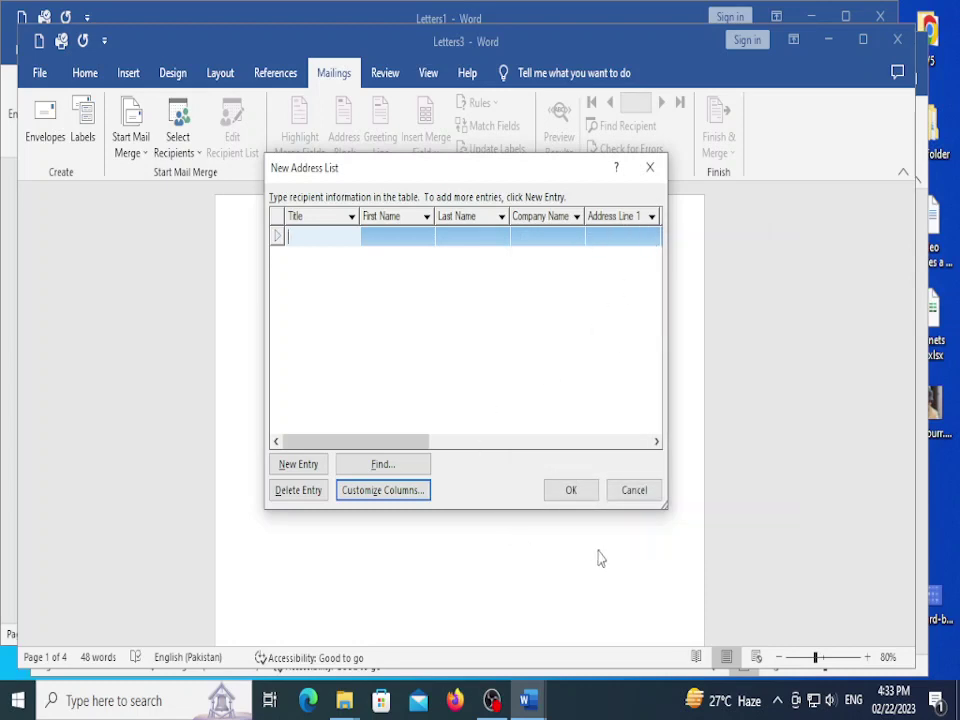
click(628, 493)
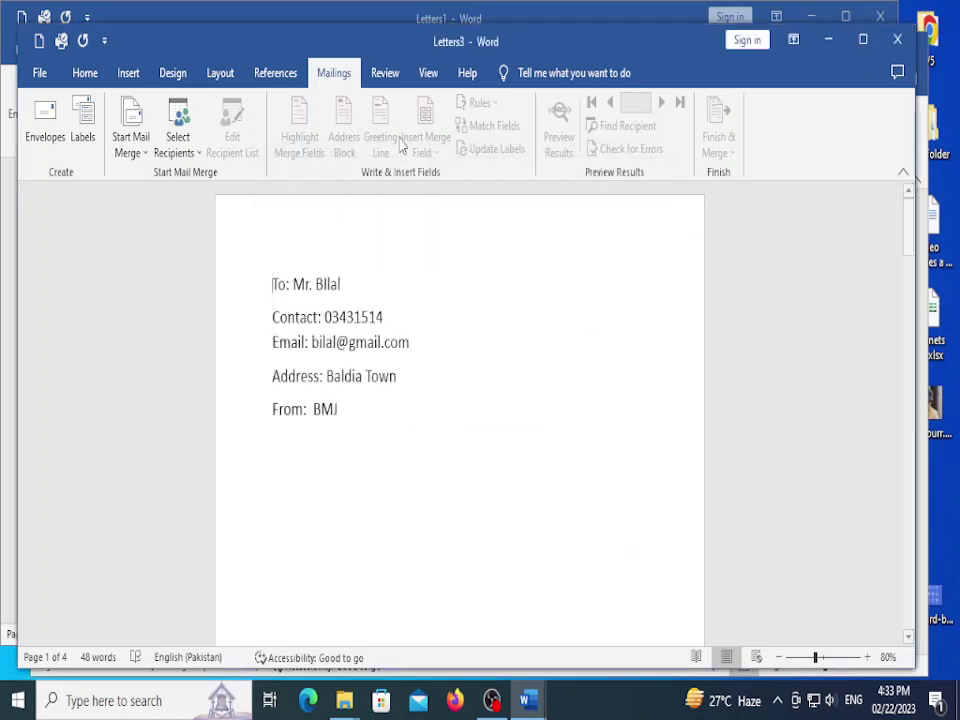
click(897, 40)
- Discard Letters3, close Letters1 and Document1 without saving, then refresh the desktop
click(490, 389)
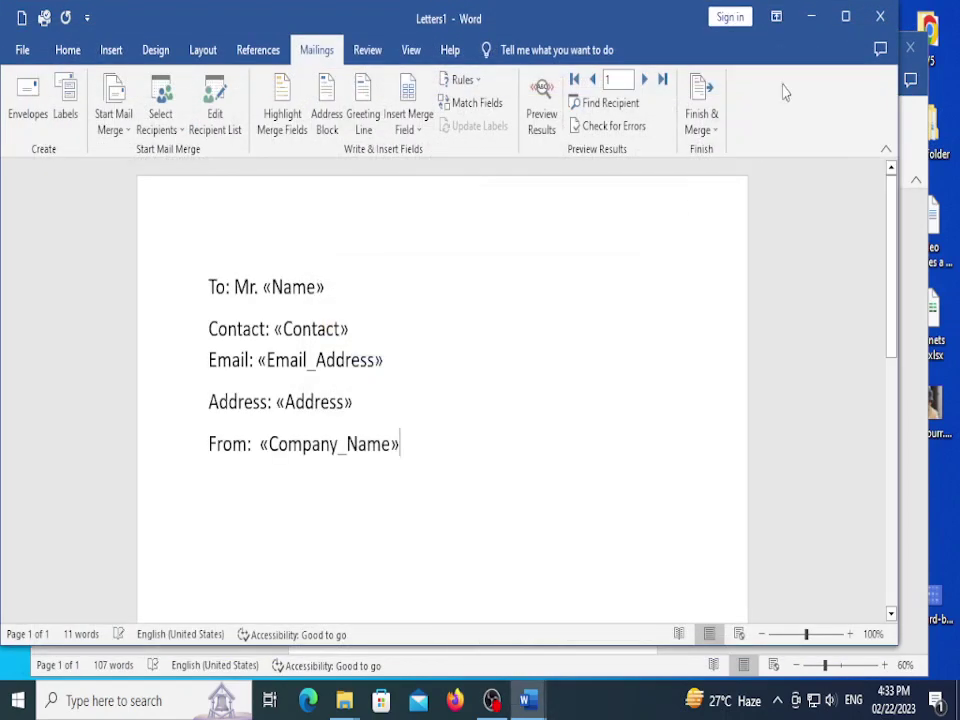
click(879, 17)
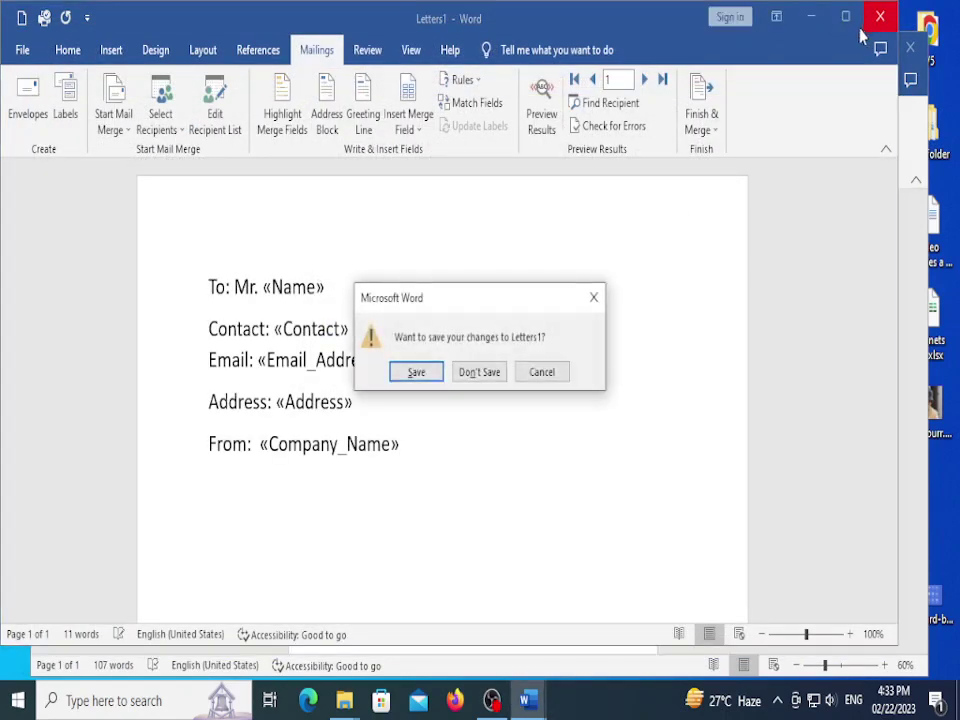
click(478, 372)
click(910, 48)
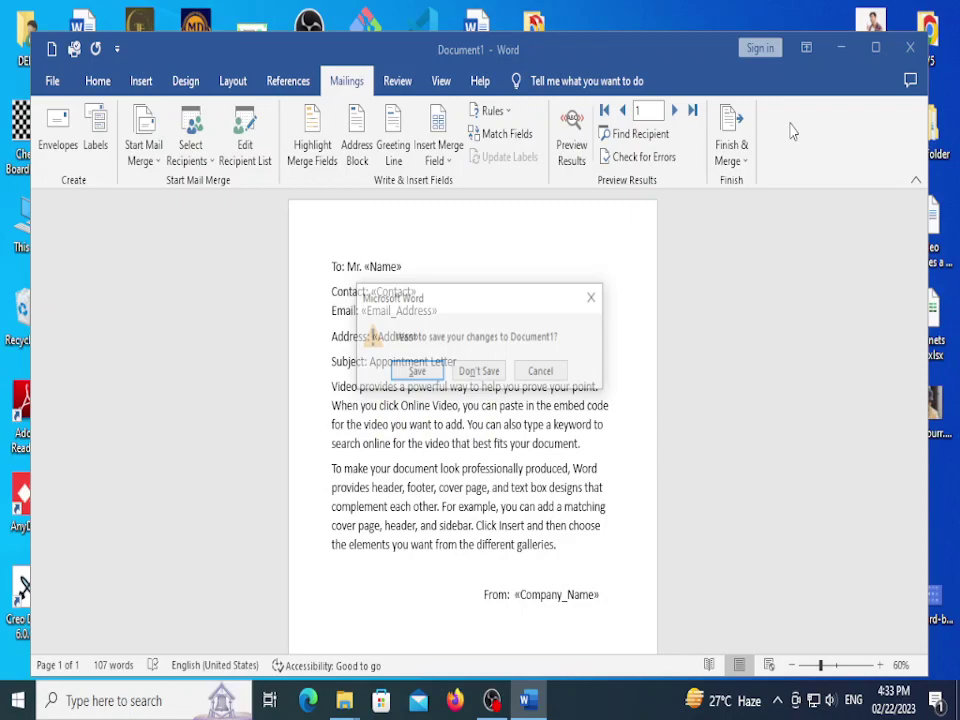
click(478, 371)
right_click(628, 168)
click(666, 224)
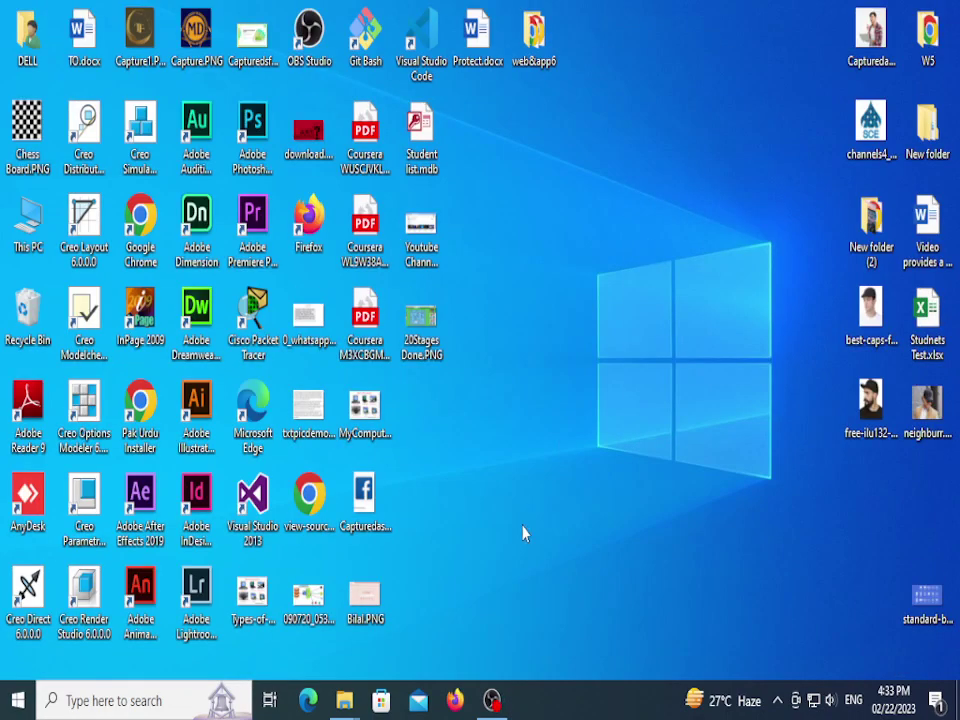